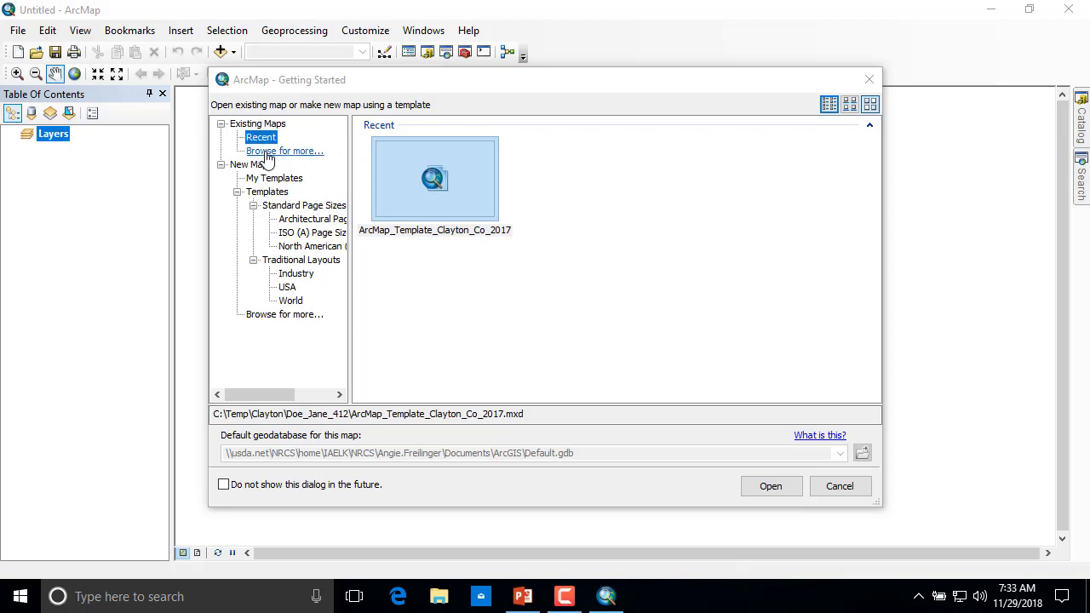
# Open the existing map document ArcMap_Template_Clayton_Co_2018.mxd from the ArcMap_Projects folder on the F: drive
pyautogui.click(433, 186)
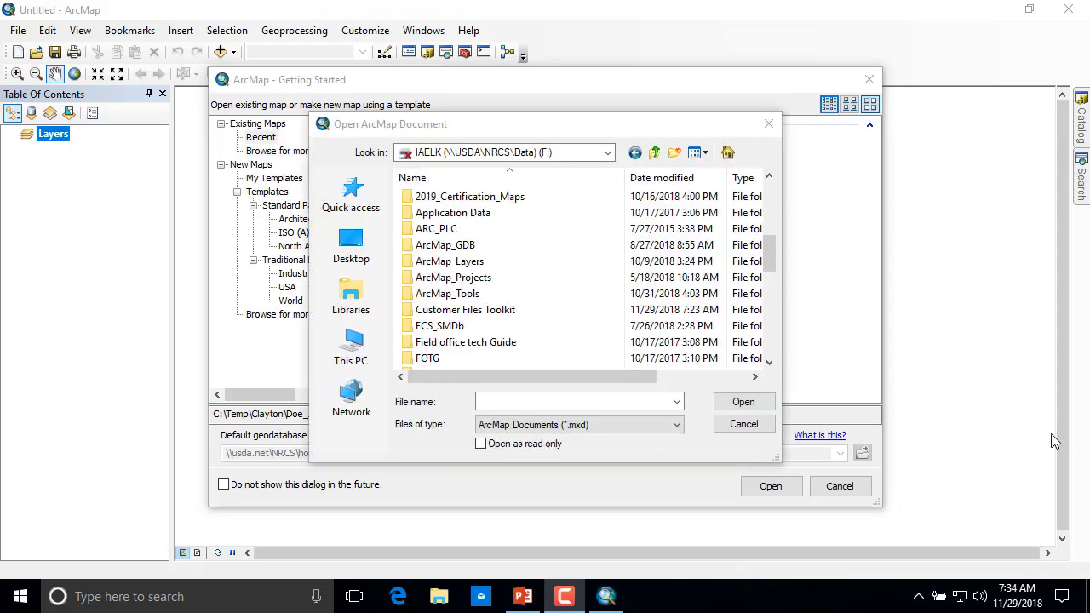
pyautogui.click(608, 158)
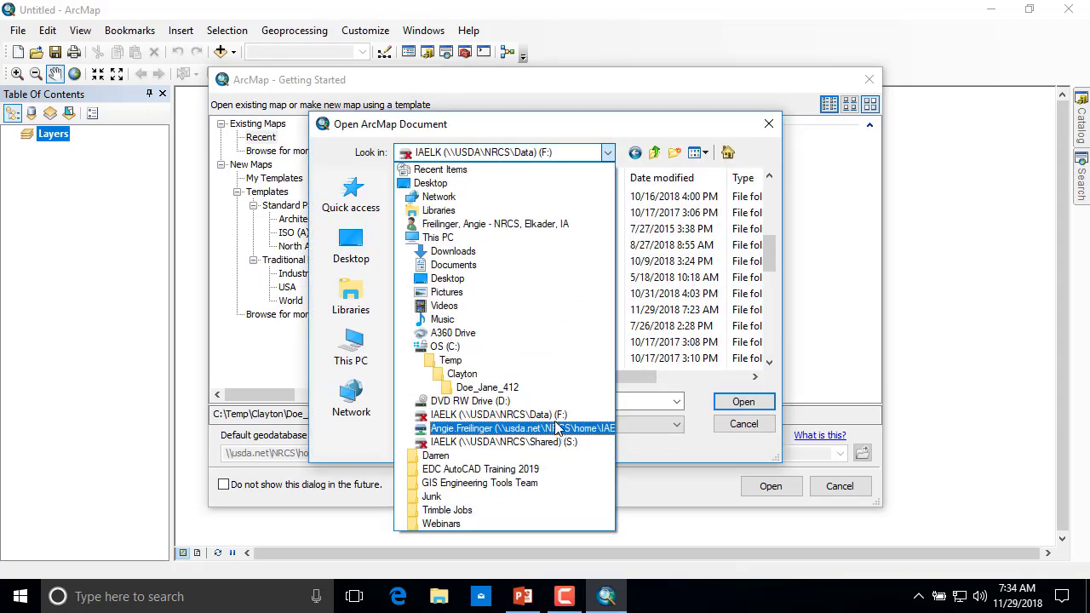
pyautogui.click(551, 419)
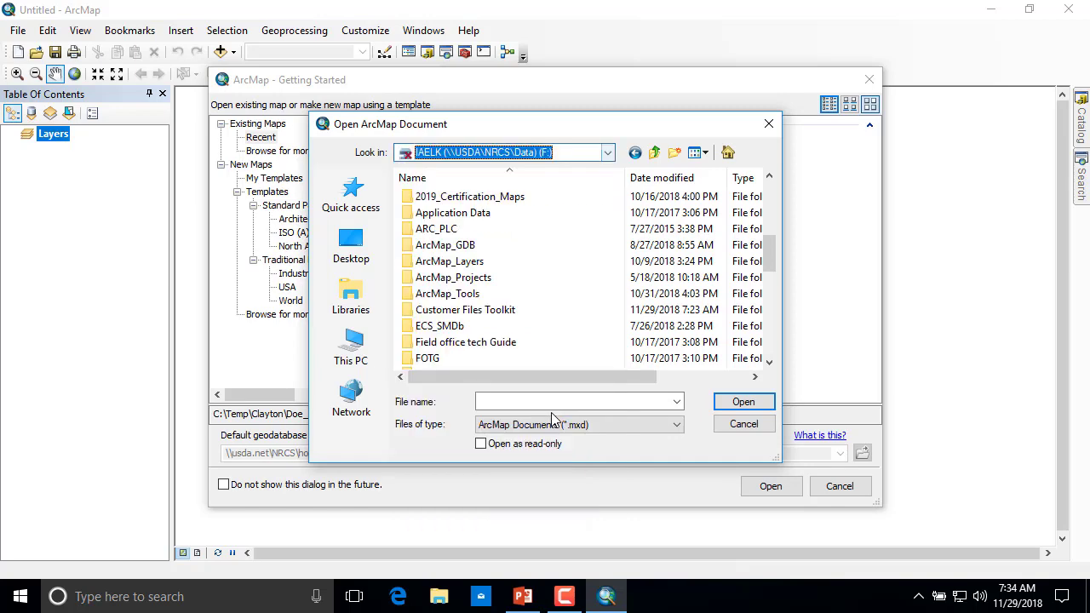
pyautogui.doubleClick(457, 277)
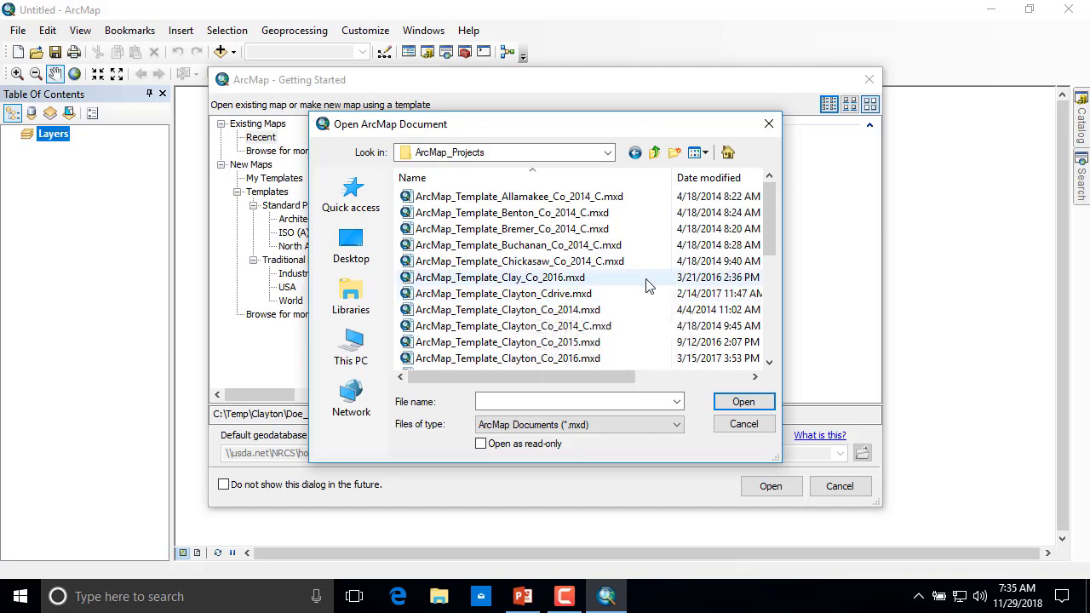
pyautogui.moveTo(764, 215); pyautogui.dragTo(773, 251)
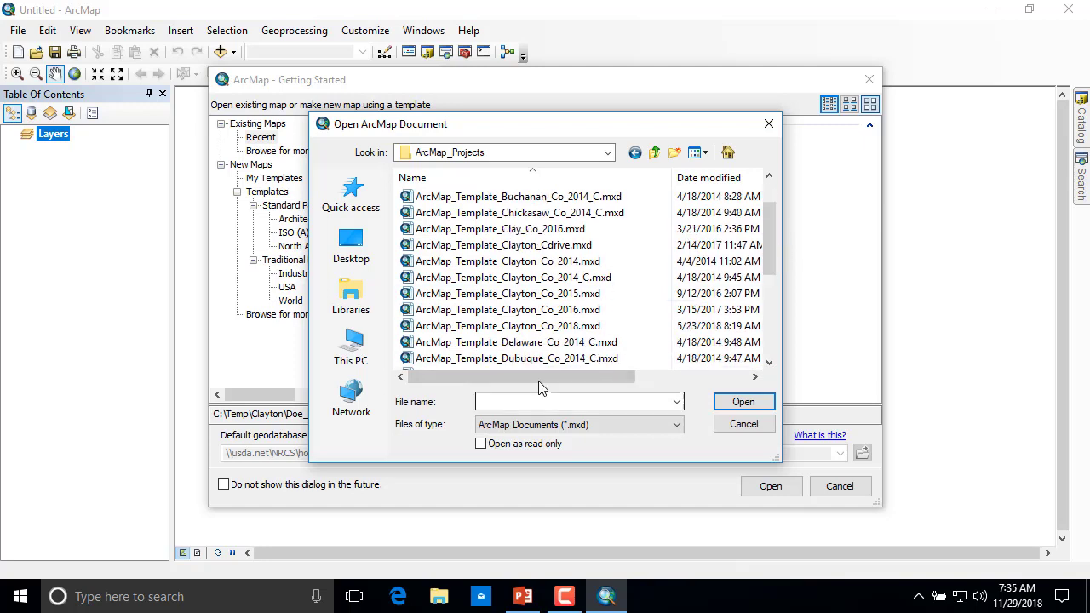
pyautogui.click(482, 329)
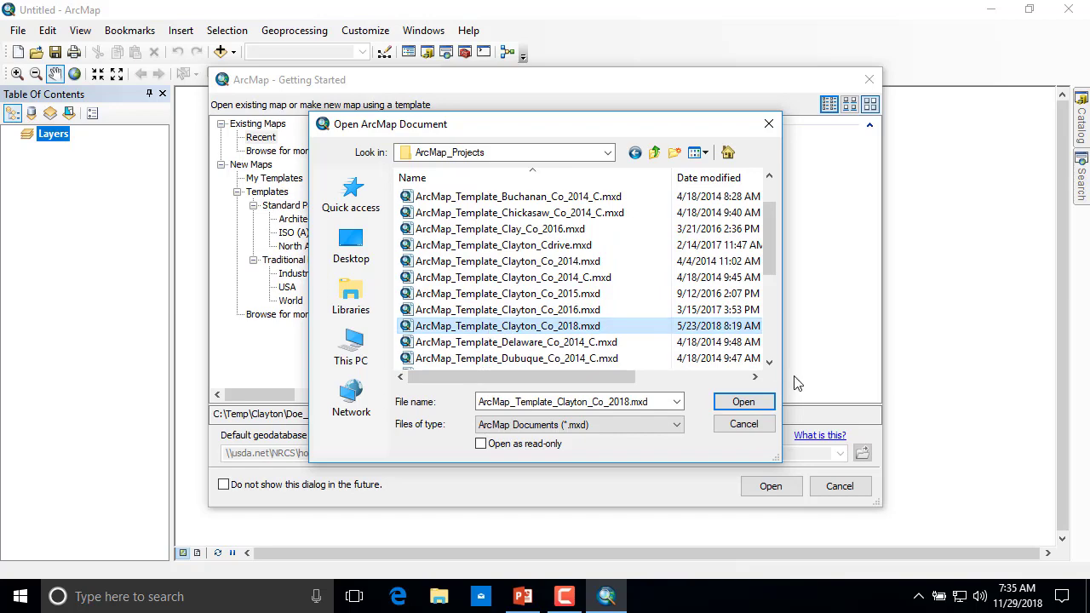
pyautogui.click(745, 409)
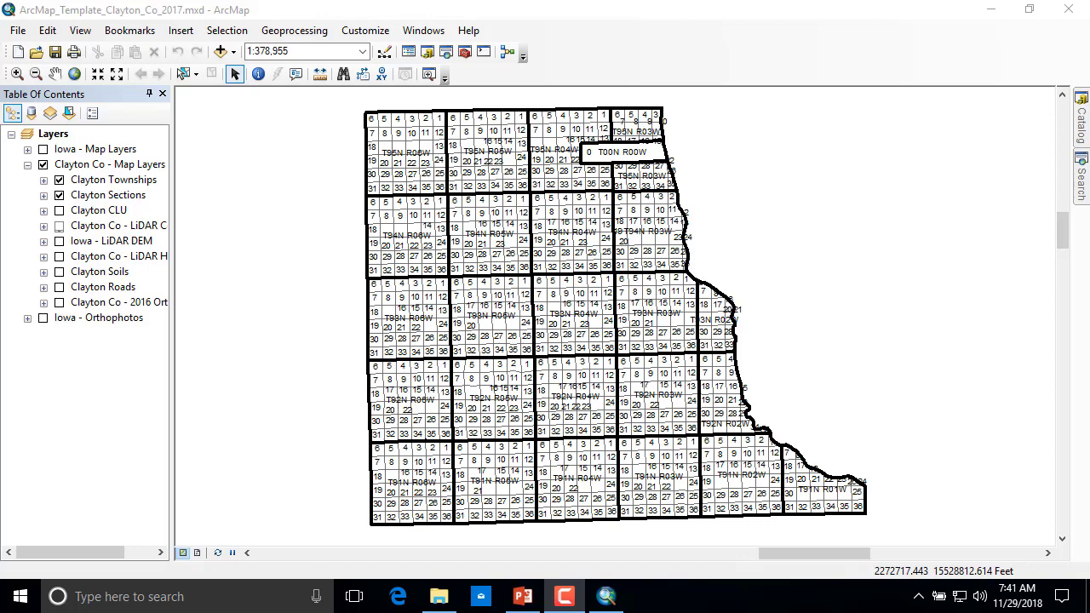
# Switch to File Explorer and examine the contents of ArcMap_Tools\NRCS_GIS_ENGINEERING_TOOLS on the F: drive, widening the Name column
pyautogui.click(439, 598)
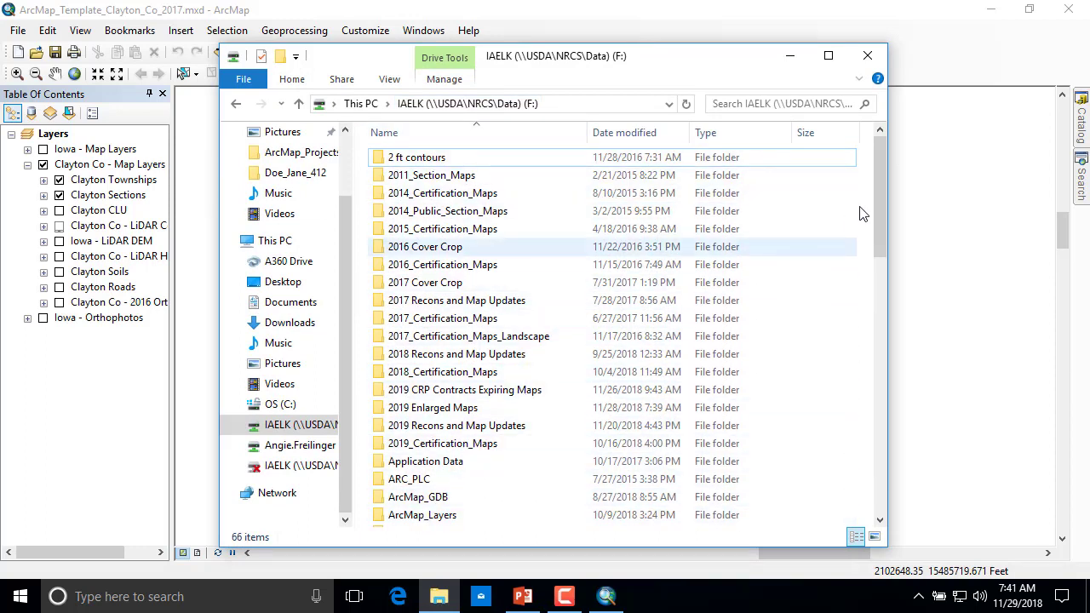
pyautogui.moveTo(880, 212); pyautogui.dragTo(868, 238)
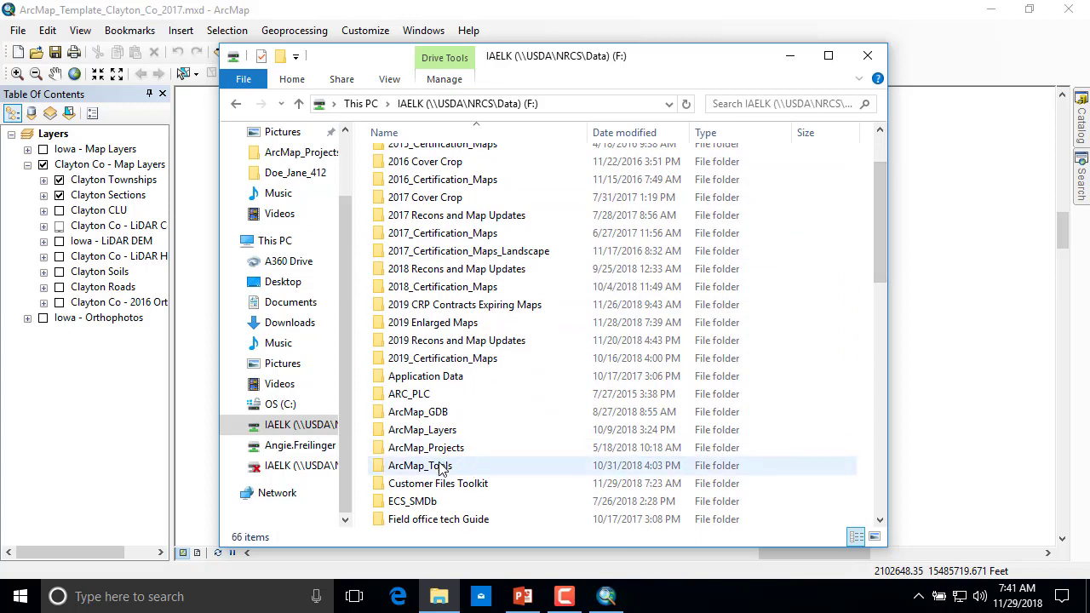
pyautogui.click(428, 468)
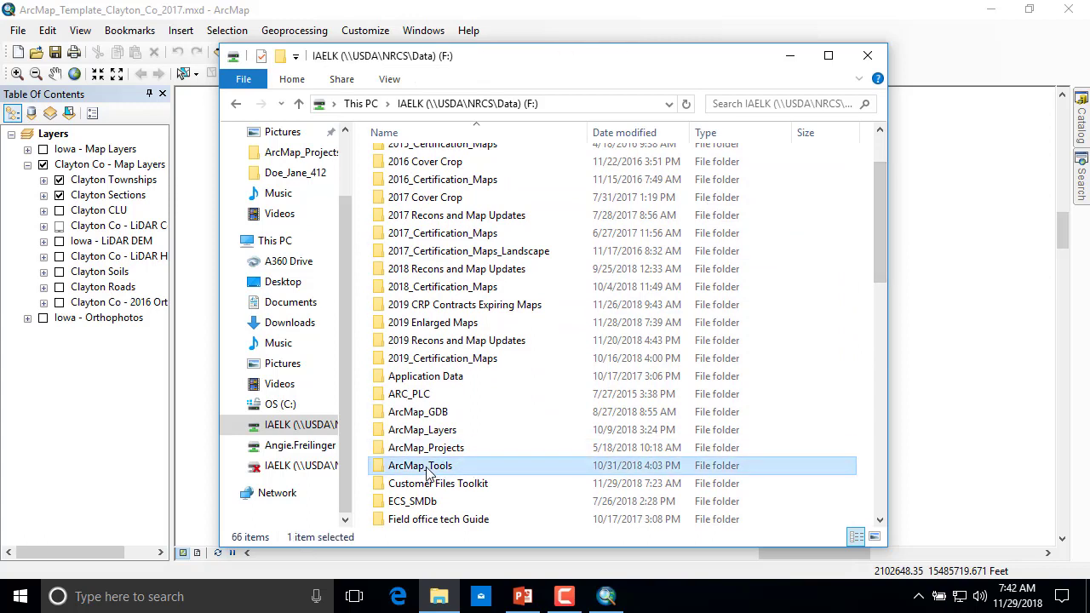
pyautogui.doubleClick(440, 468)
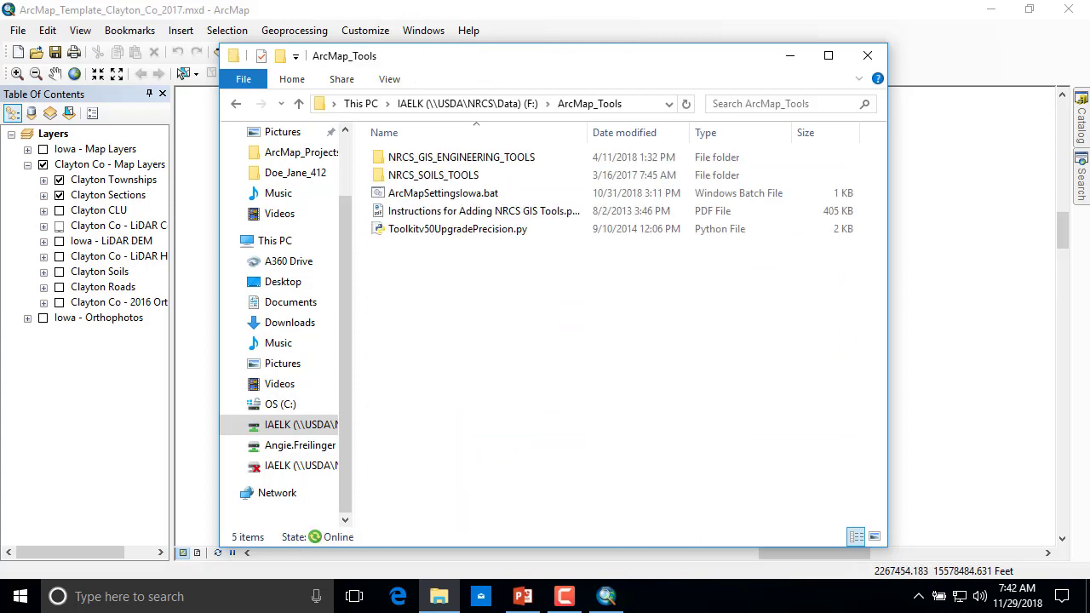
pyautogui.doubleClick(457, 162)
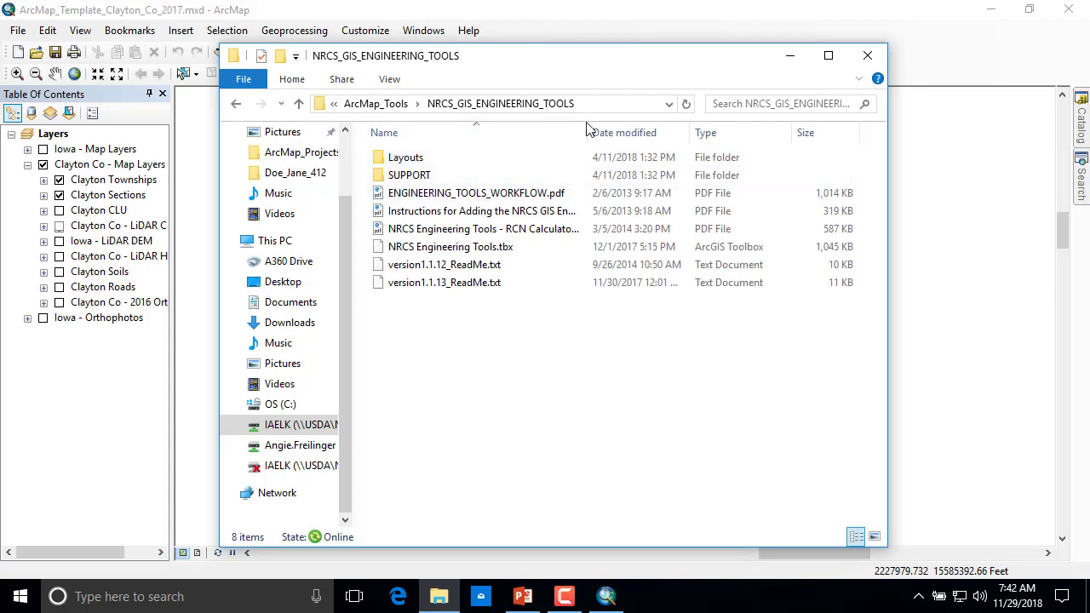
pyautogui.moveTo(589, 133); pyautogui.dragTo(725, 132)
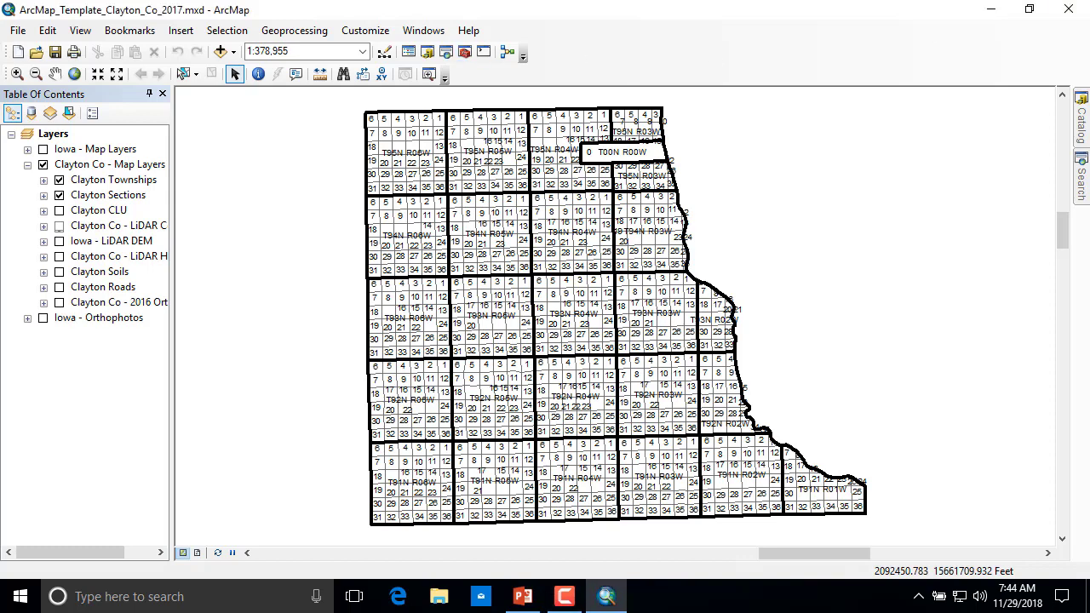
# Dock the ArcToolbox window beside the map and set it to auto-hide
pyautogui.moveTo(1089, 90); pyautogui.dragTo(1044, 324)
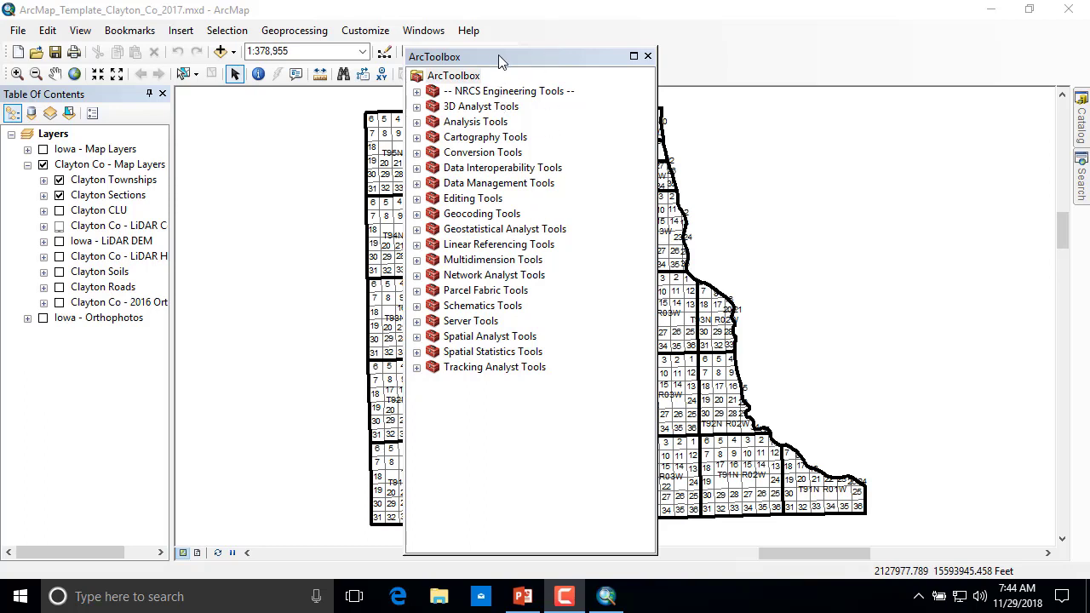
pyautogui.moveTo(502, 62); pyautogui.dragTo(1046, 331)
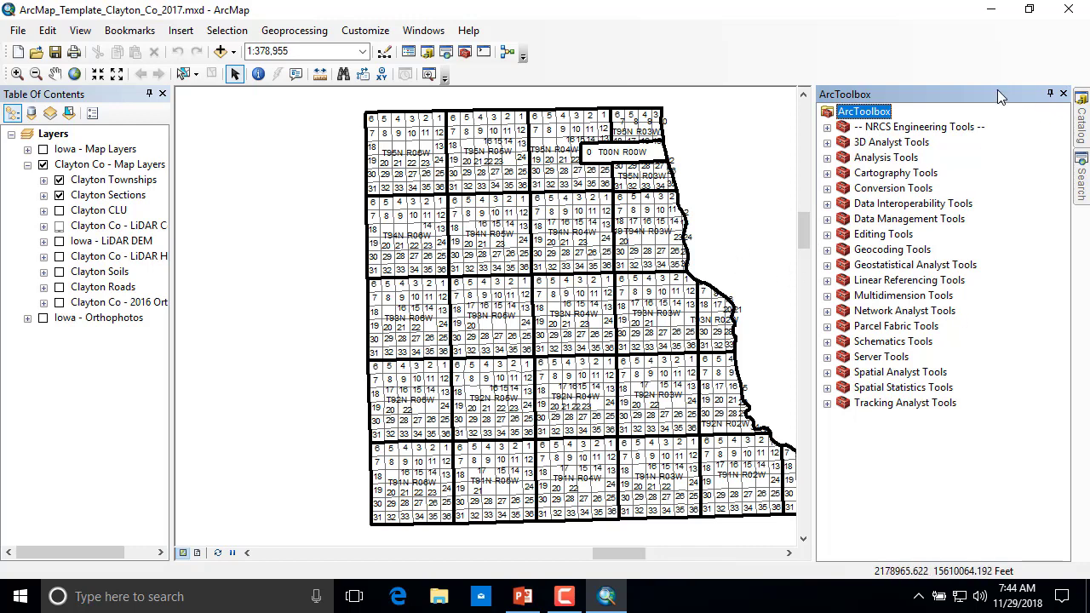
pyautogui.click(1050, 93)
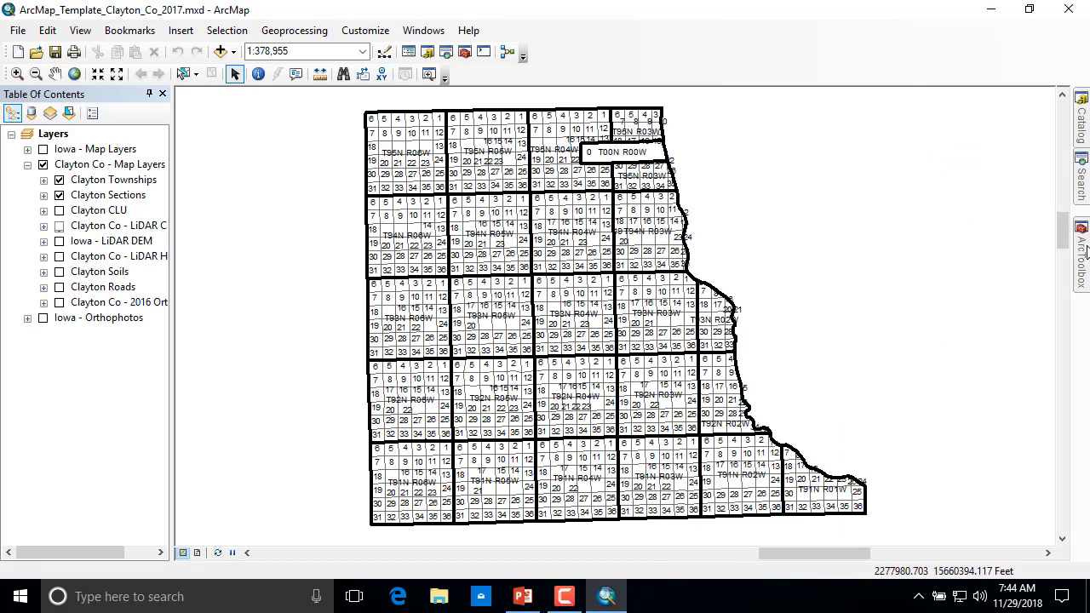
pyautogui.moveTo(1084, 249)
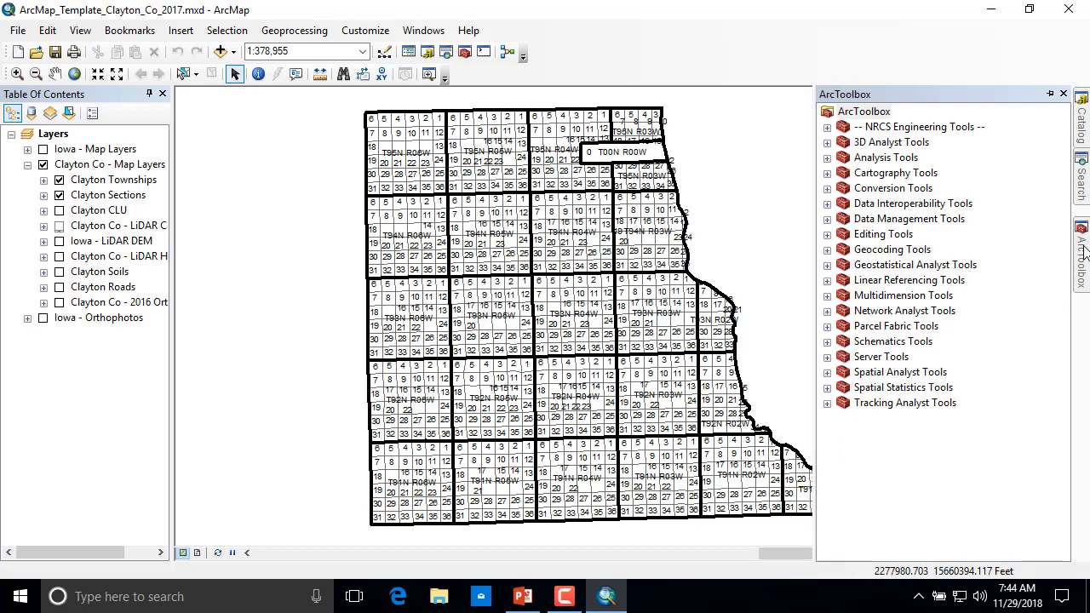
pyautogui.click(1050, 96)
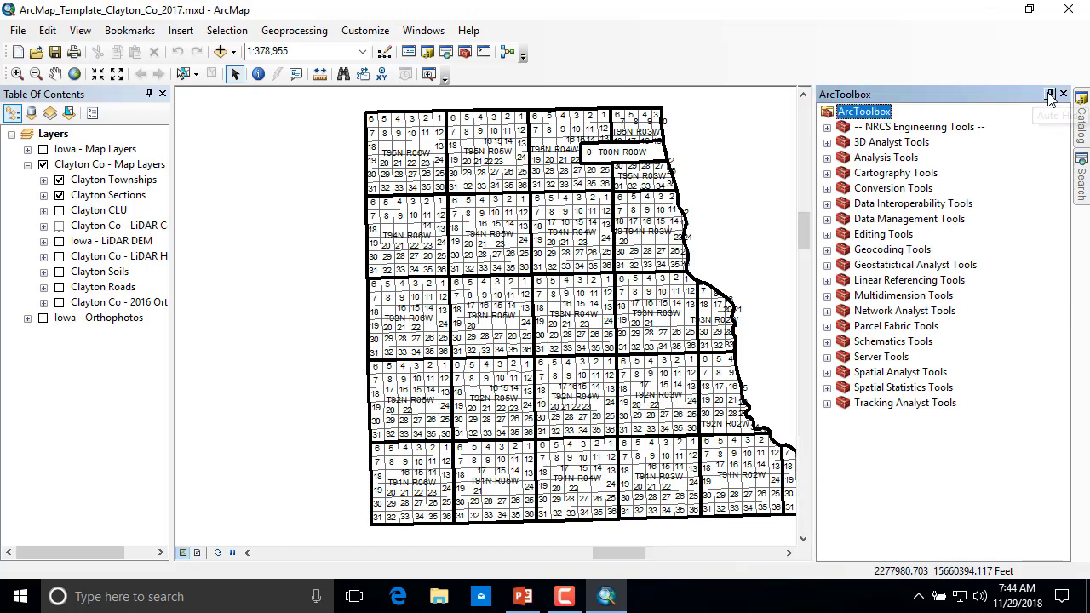
pyautogui.click(1050, 95)
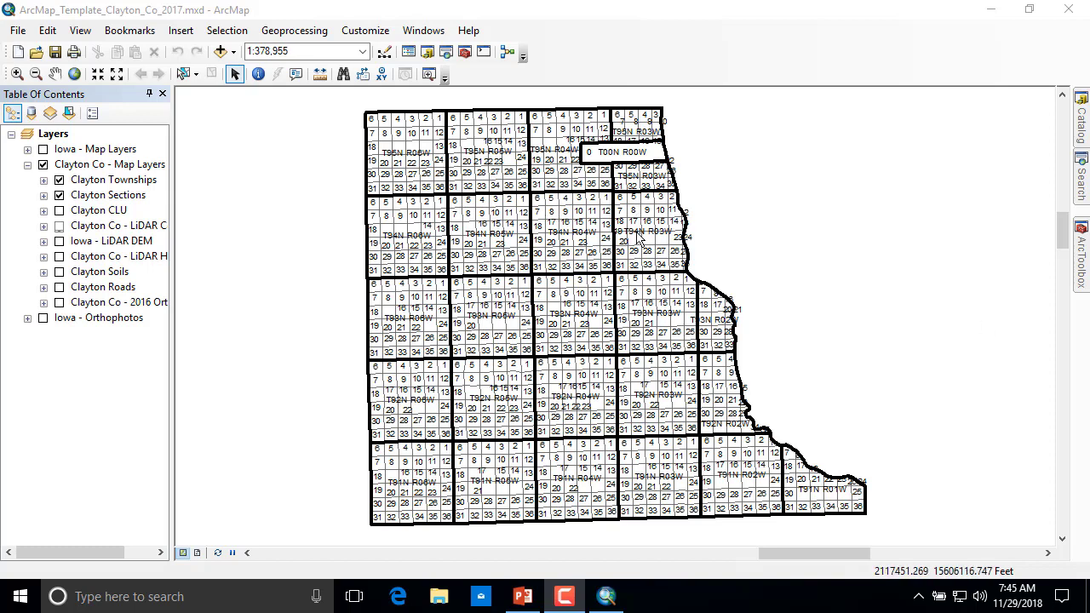
# Start saving the map document under a new location and browse to the Temp\Clayton folder on the C: drive
pyautogui.click(18, 31)
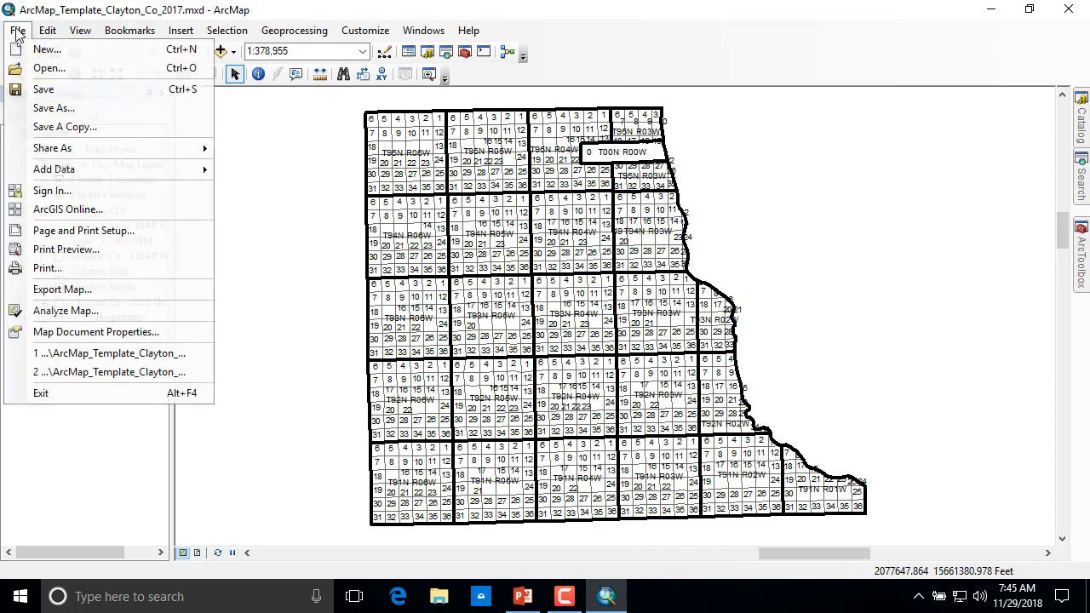
pyautogui.click(93, 109)
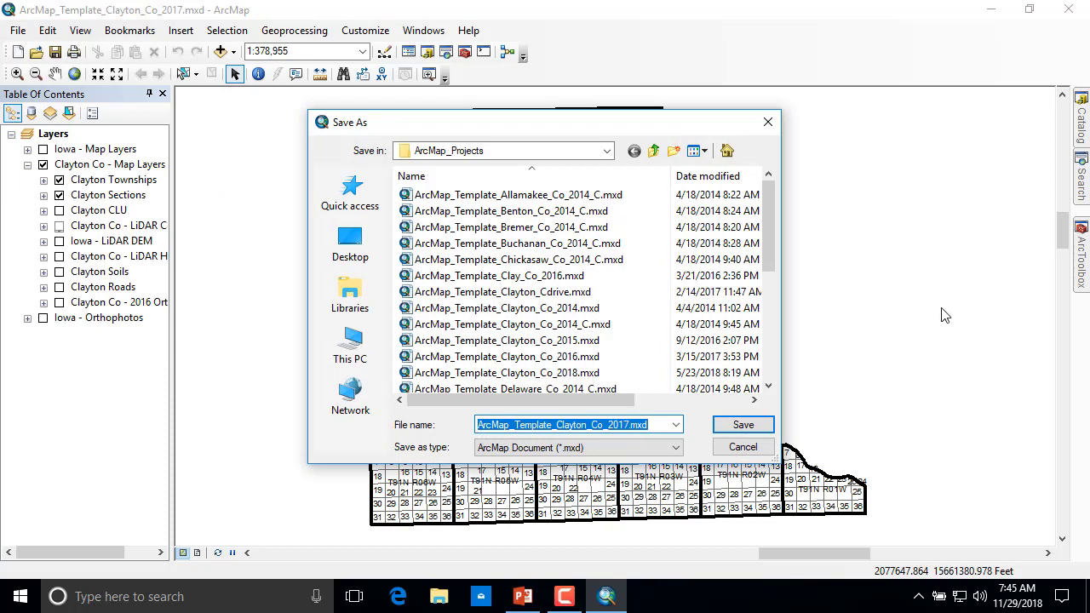
pyautogui.click(607, 151)
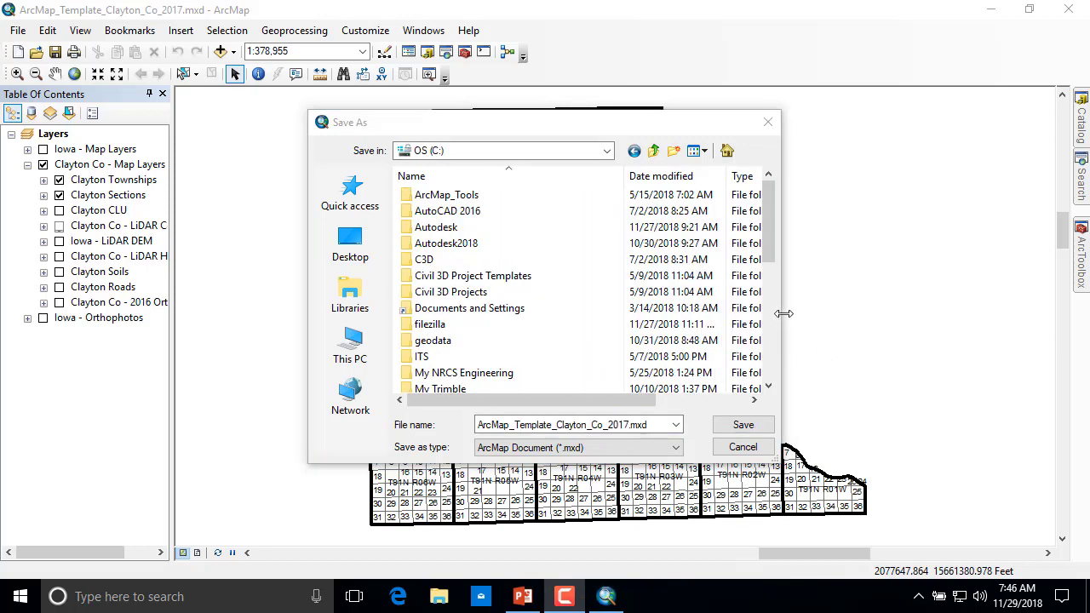
pyautogui.click(607, 151)
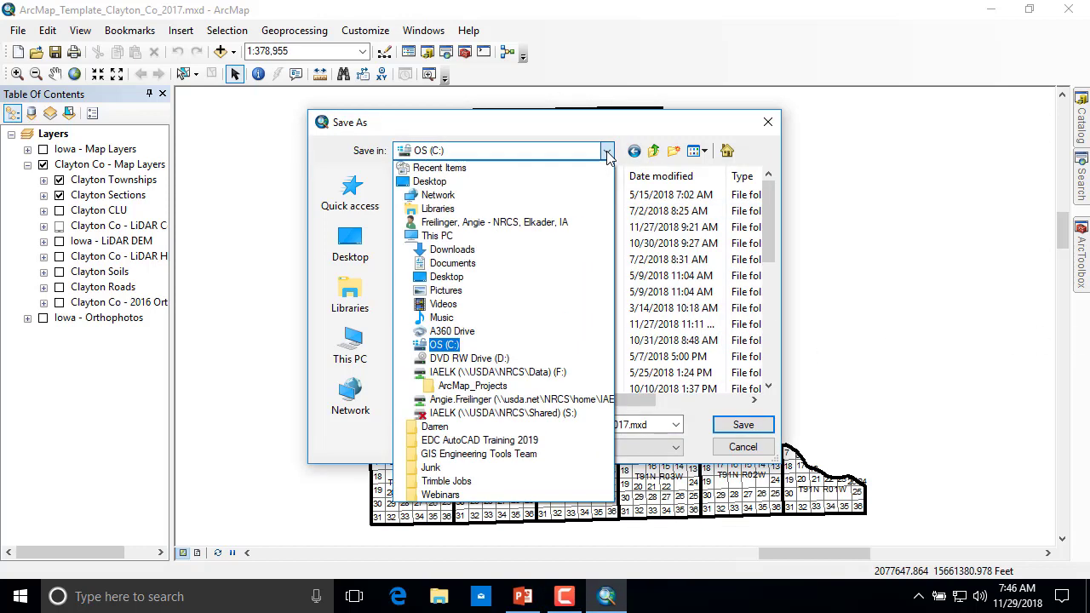
pyautogui.click(444, 344)
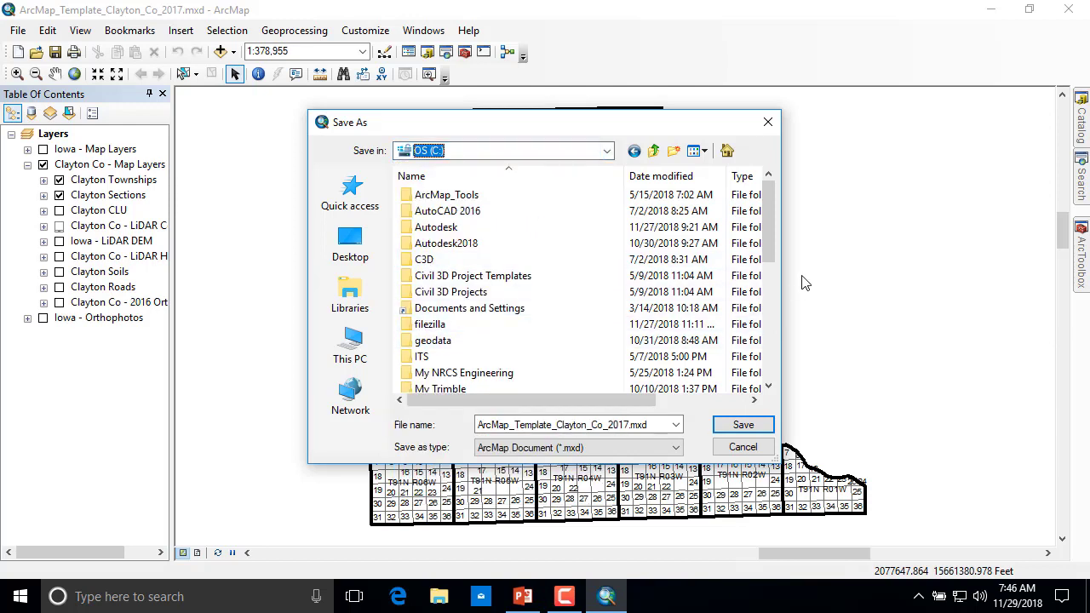
pyautogui.moveTo(768, 237); pyautogui.dragTo(761, 340)
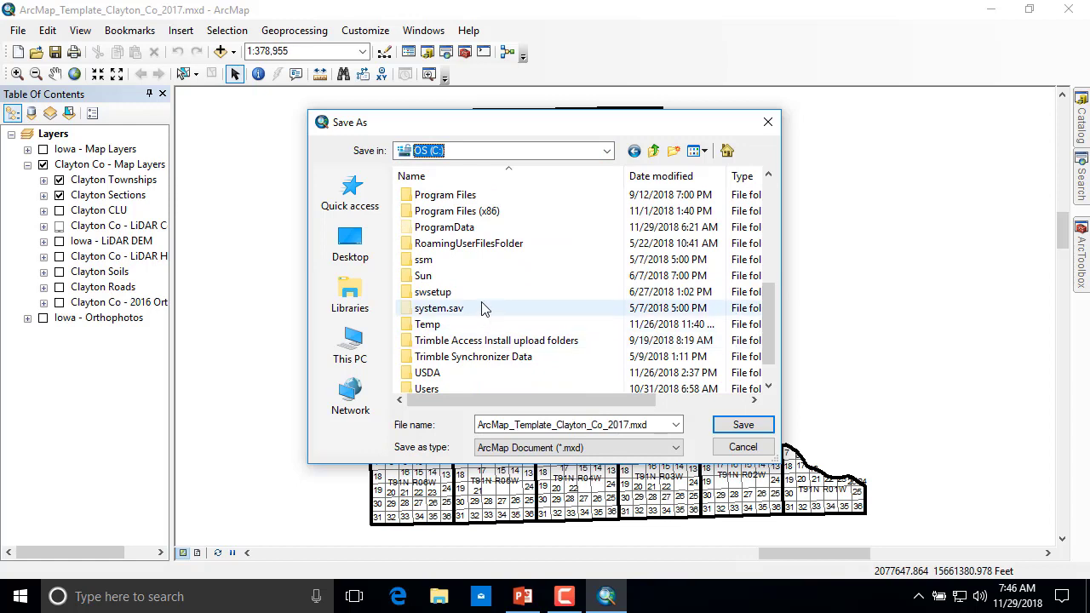
pyautogui.doubleClick(432, 329)
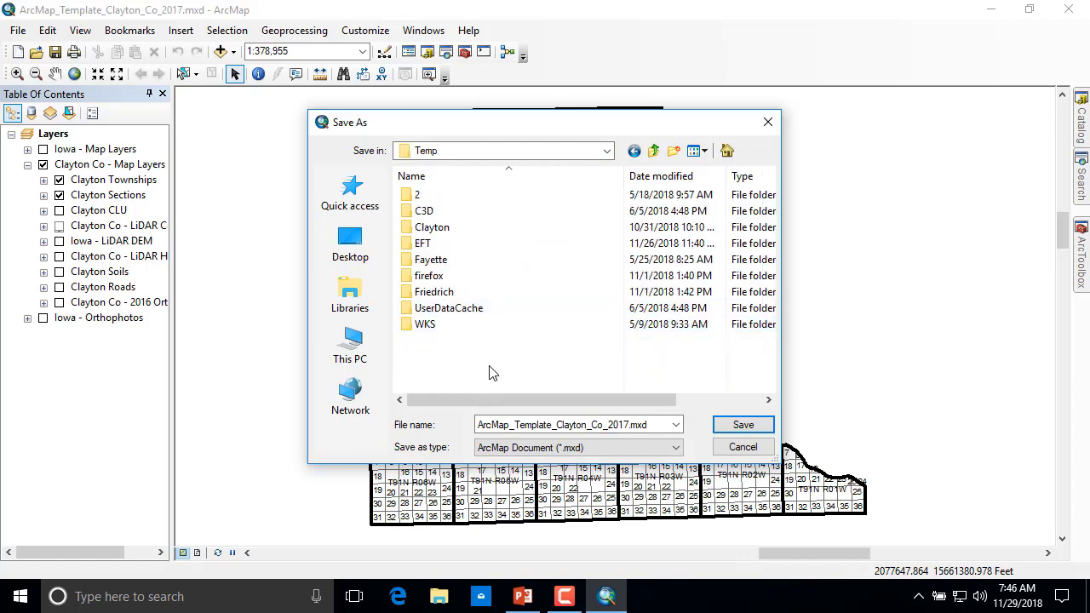
pyautogui.doubleClick(441, 230)
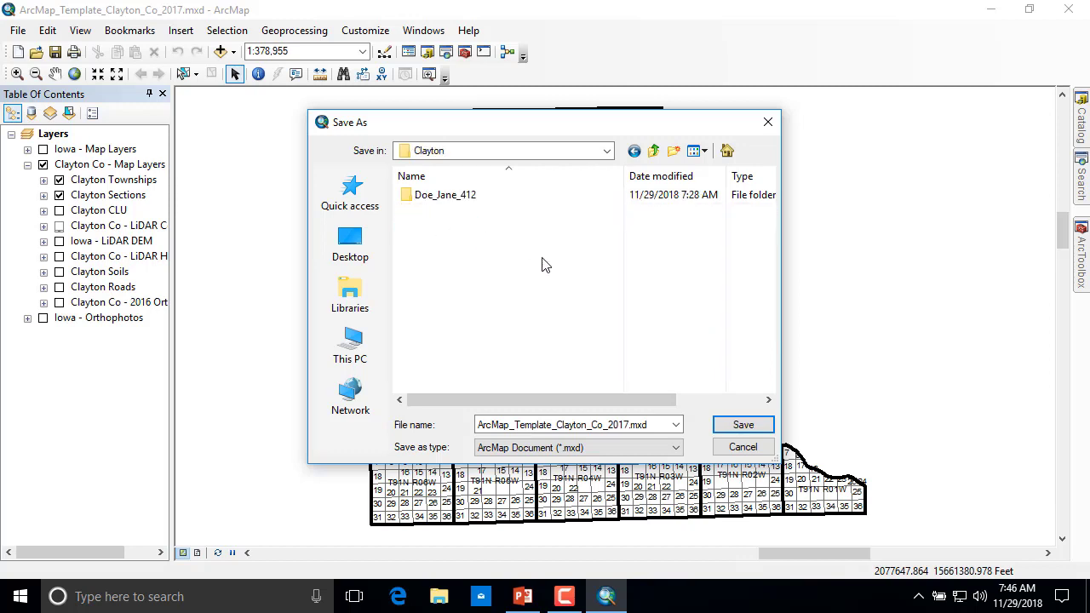
# Create a new folder inside Clayton, named with the customer's last name, first name and number separated by underscores
pyautogui.rightClick(459, 245)
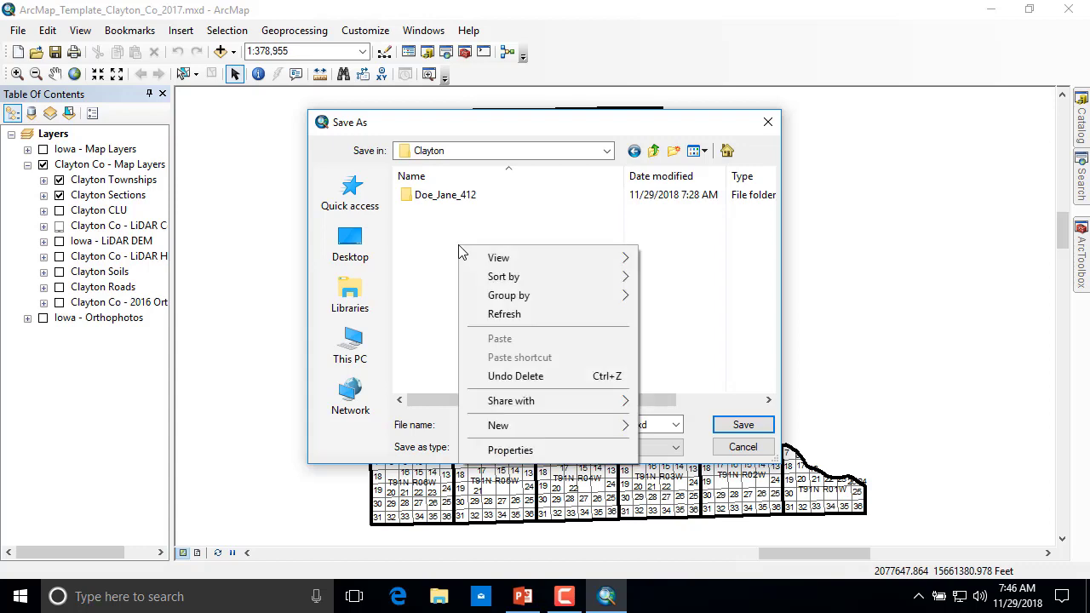
pyautogui.click(502, 426)
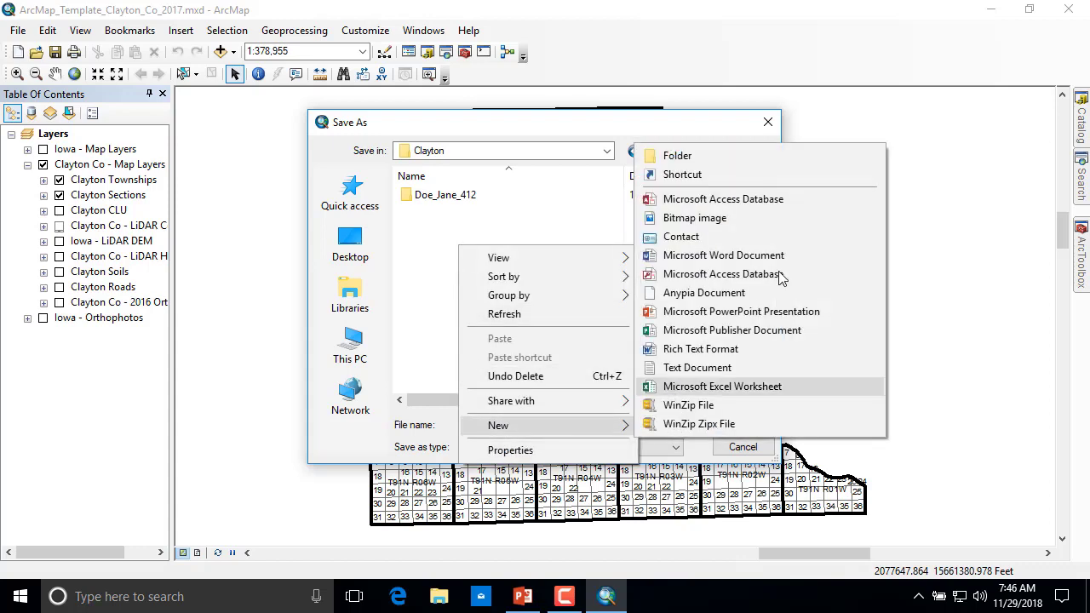
pyautogui.click(669, 155)
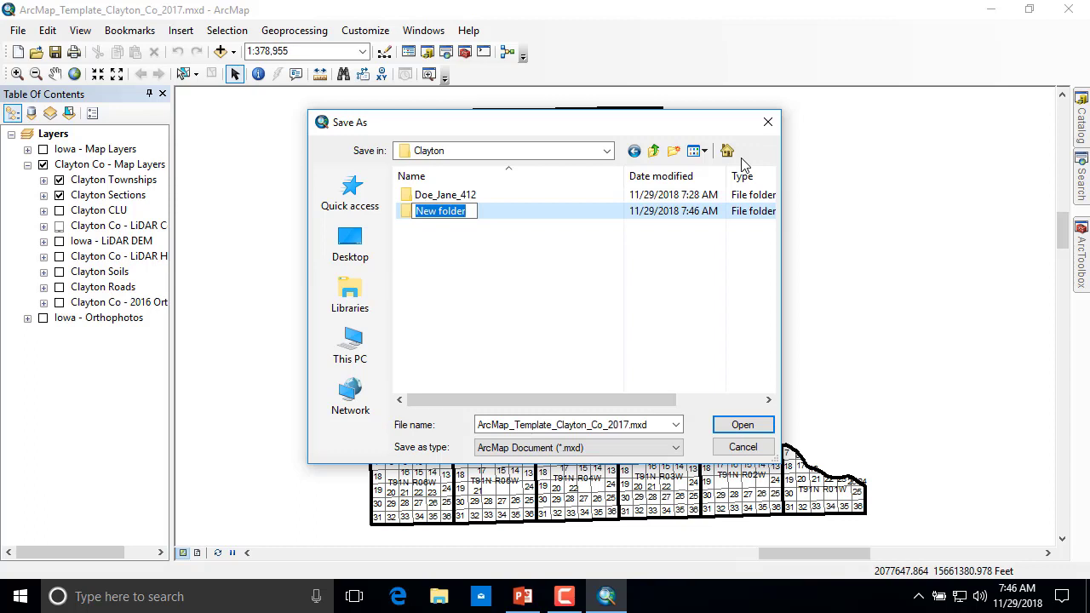
pyautogui.write('D')
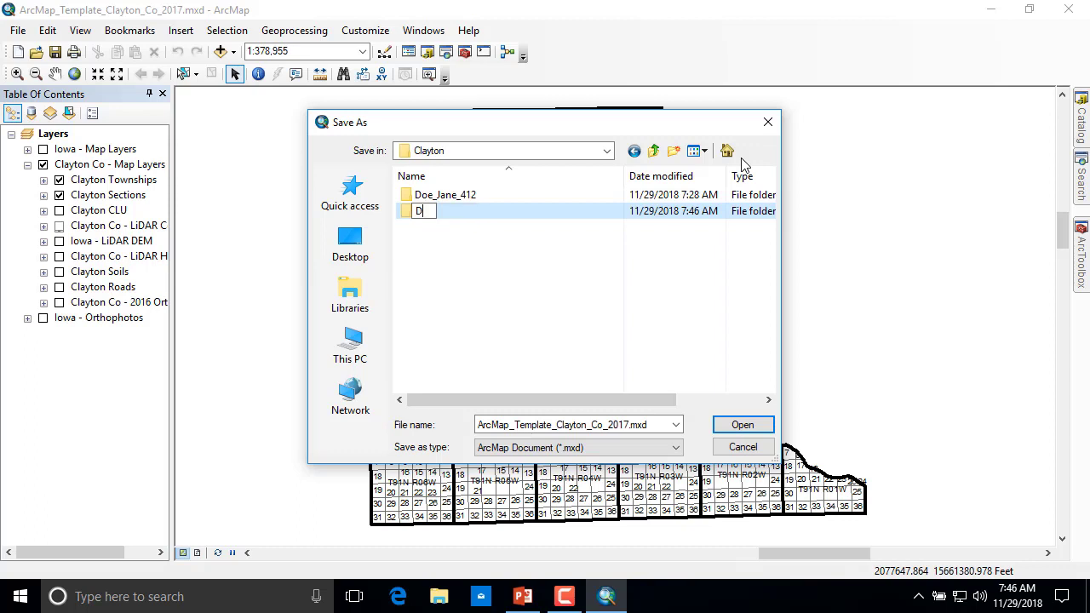
pyautogui.write('oe_John_')
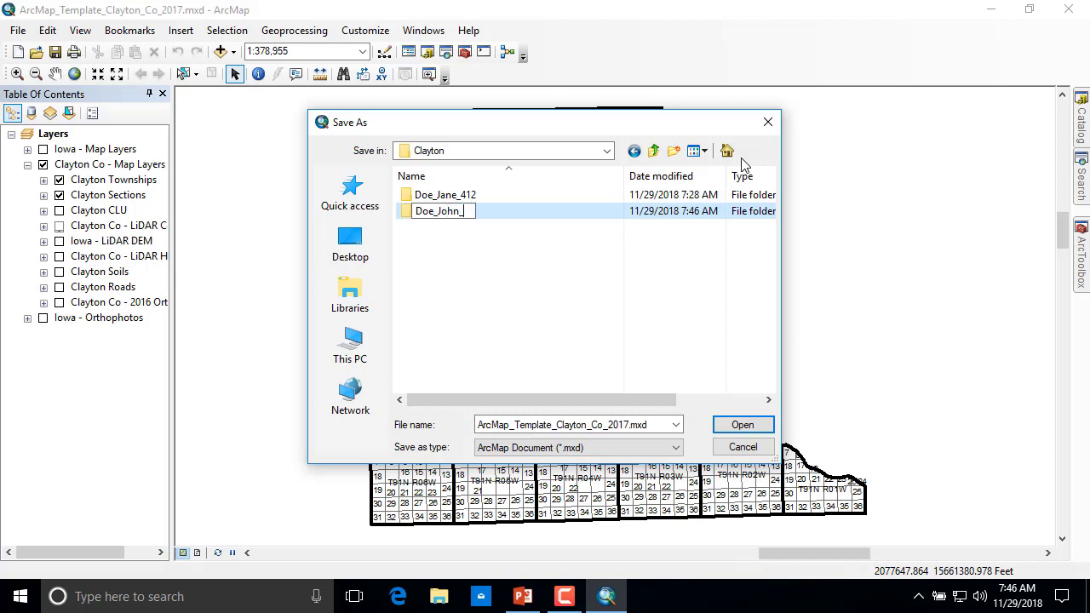
pyautogui.write('412')
pyautogui.click(474, 289)
# Save the map document as ArcMap_Template_Clayton_Co_2017.mxd inside the new customer folder
pyautogui.click(436, 220)
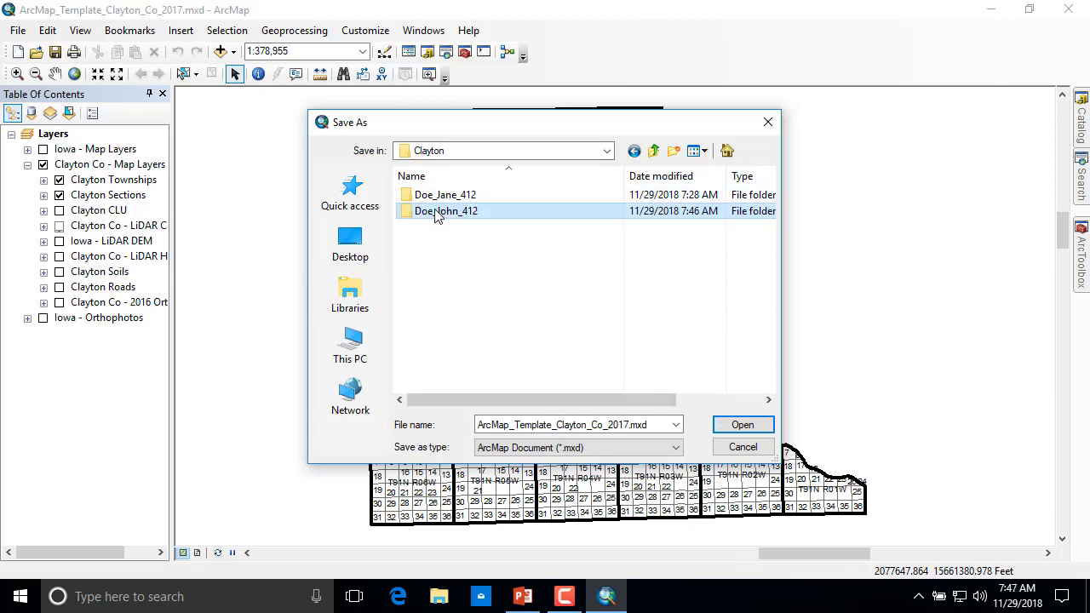
pyautogui.doubleClick(437, 215)
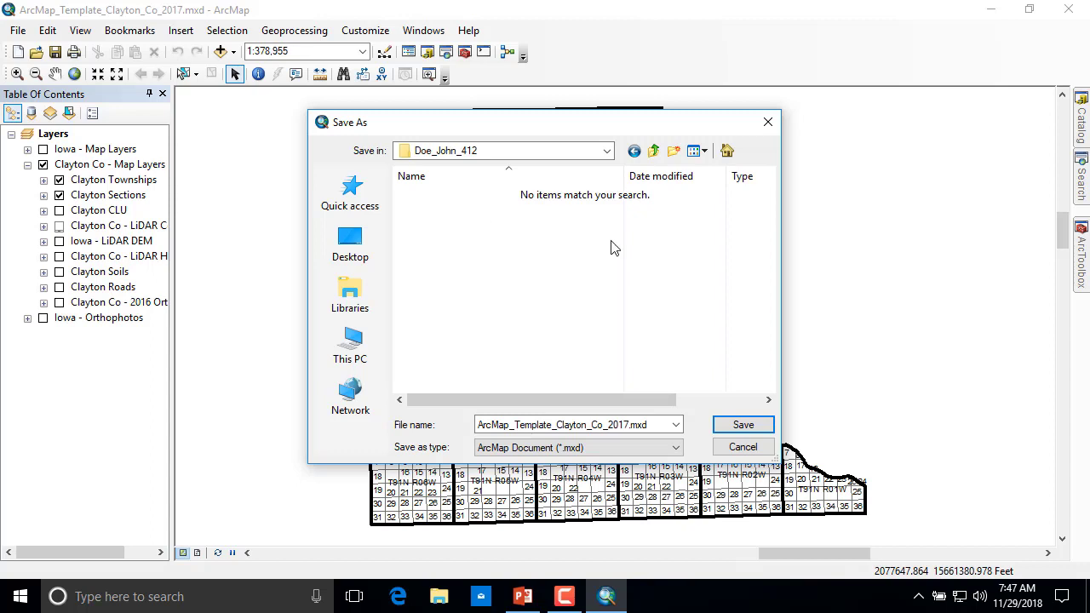
pyautogui.click(737, 426)
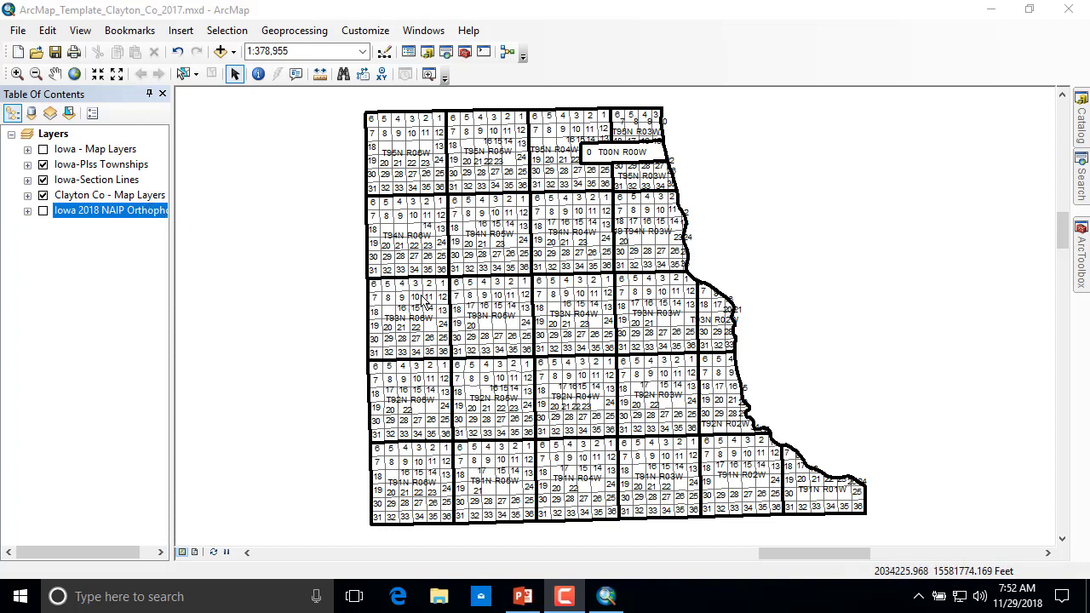
# Zoom in around section 7 of T93N R04W, display the Iowa 2018 NAIP Orthophotos layer and centre the view on the section's fields
pyautogui.click(16, 75)
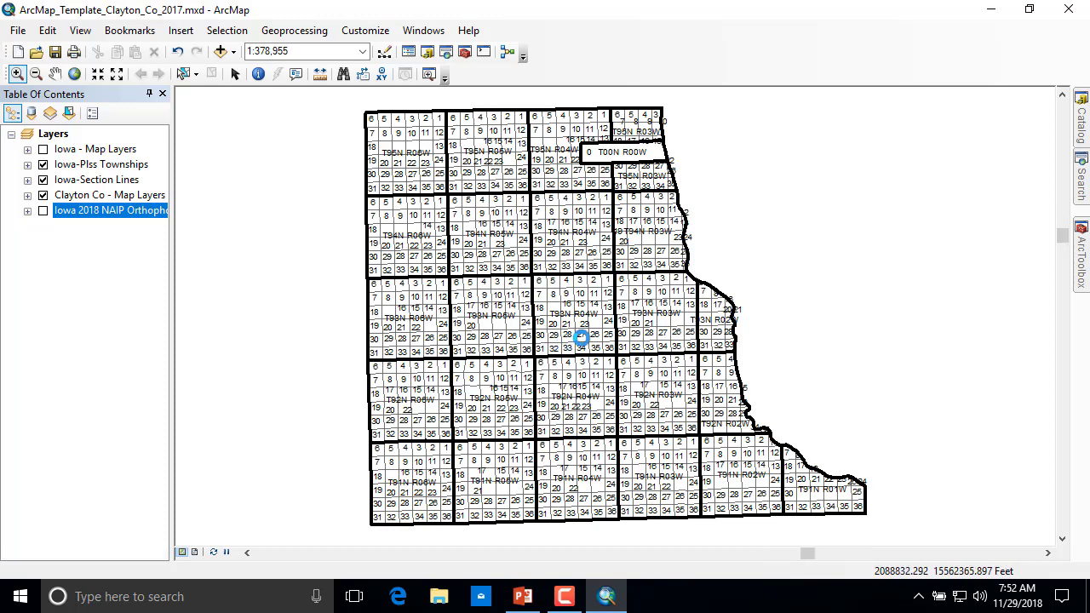
pyautogui.moveTo(572, 329); pyautogui.dragTo(537, 344)
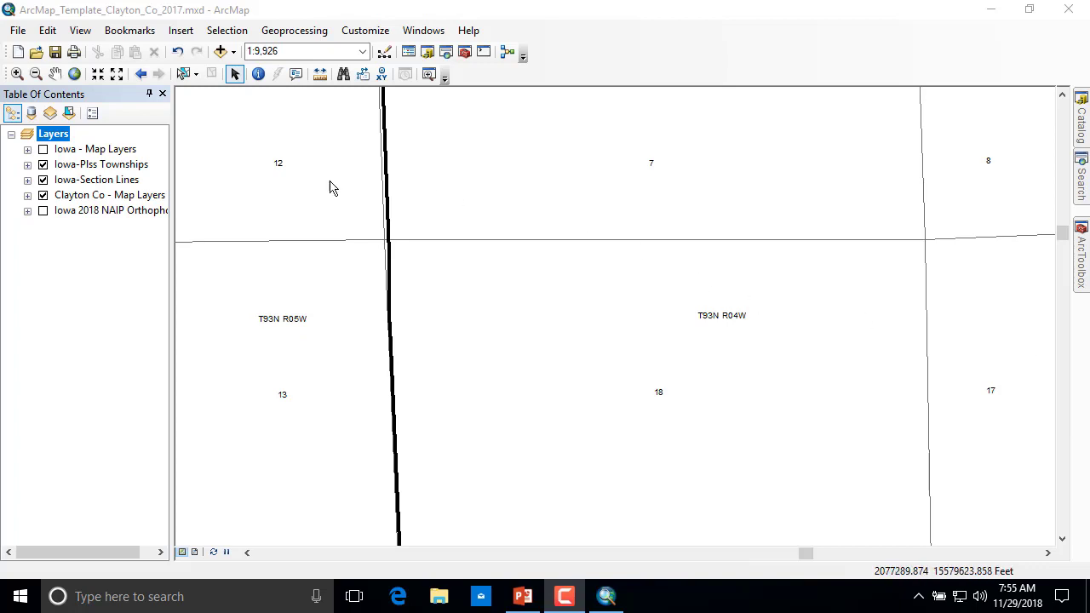
pyautogui.click(43, 210)
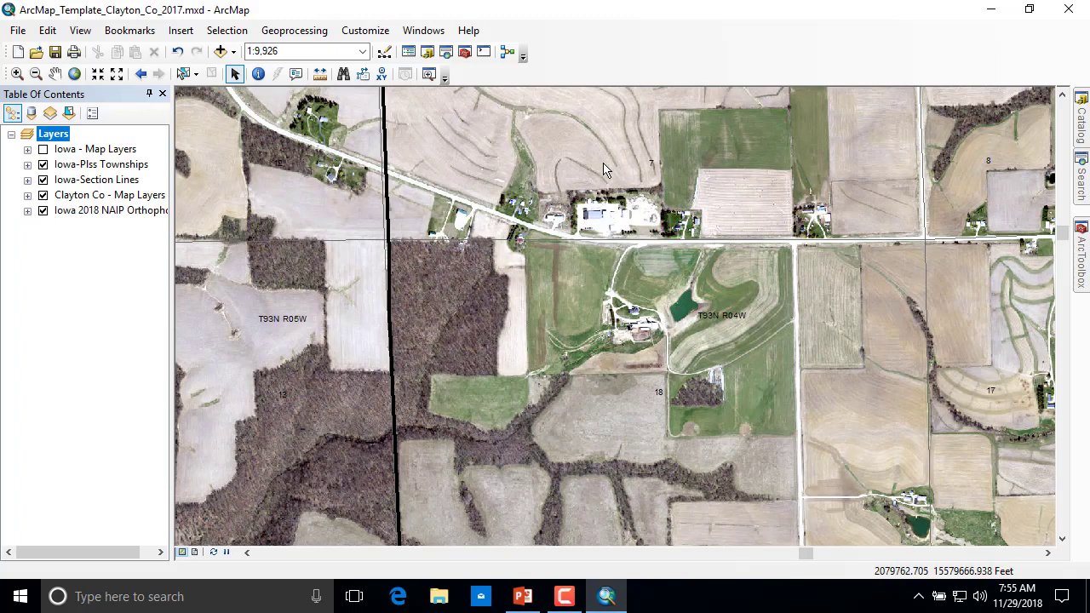
pyautogui.click(56, 75)
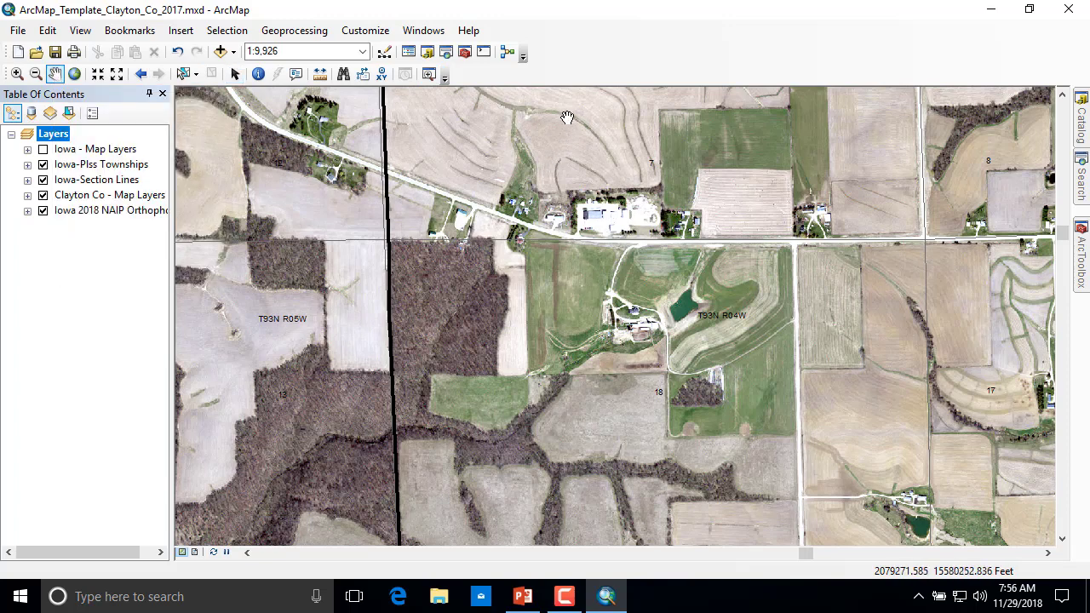
pyautogui.moveTo(553, 111); pyautogui.dragTo(656, 285)
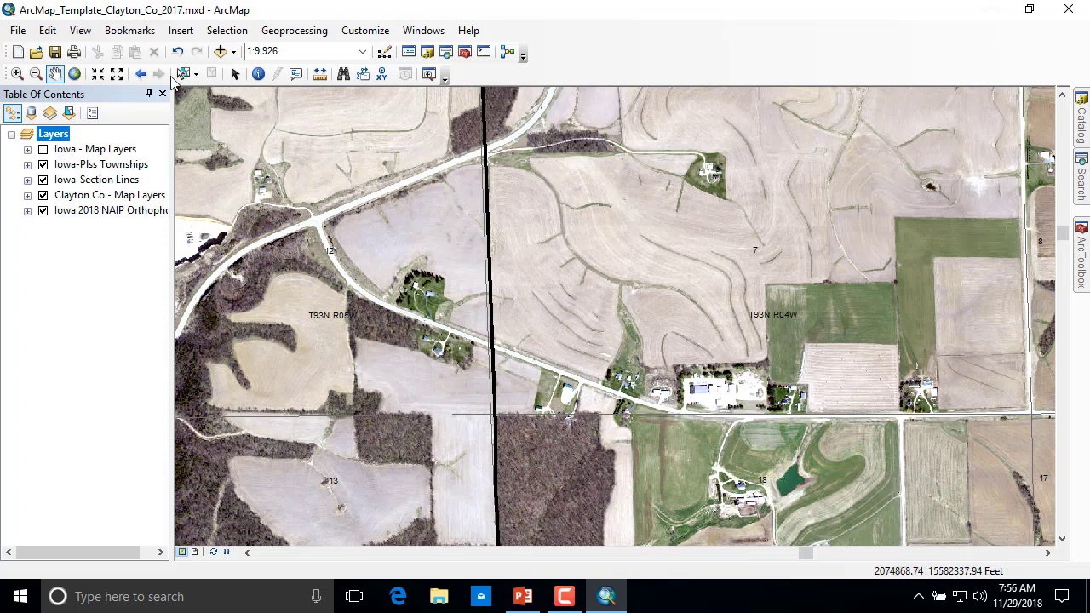
pyautogui.click(234, 75)
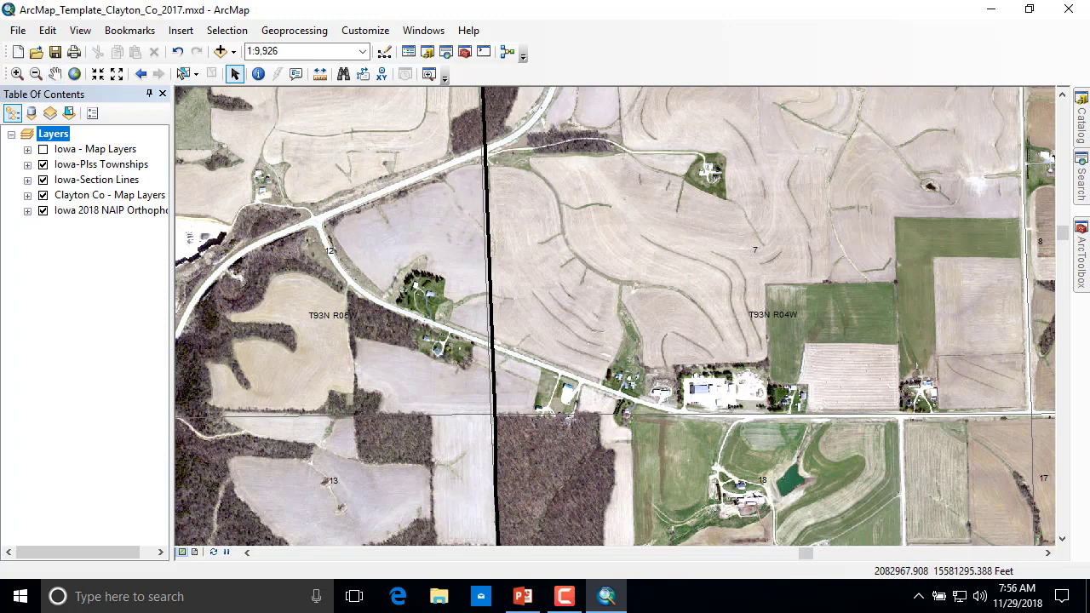
pyautogui.click(564, 596)
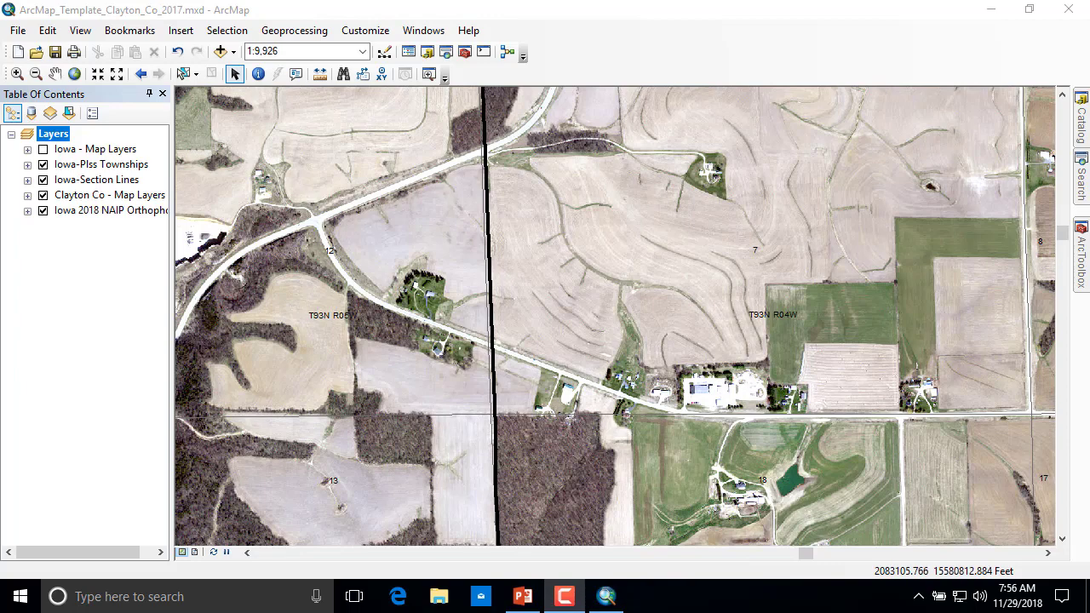
# Pin the ArcToolbox window open beside the map and narrow it to leave more room for the map
pyautogui.click(1081, 255)
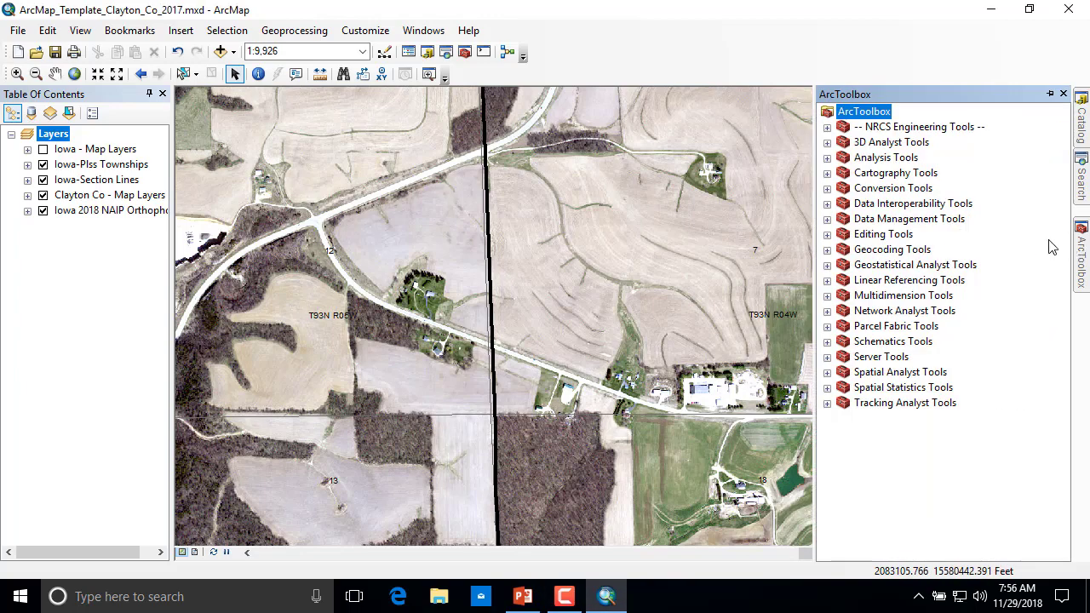
pyautogui.click(1051, 94)
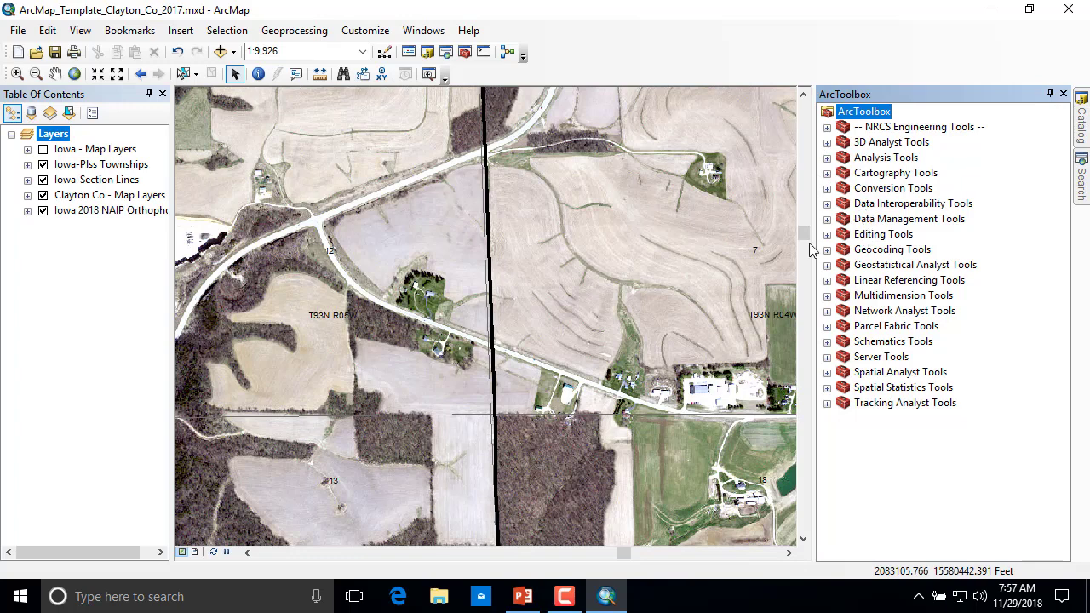
pyautogui.moveTo(821, 252); pyautogui.dragTo(863, 249)
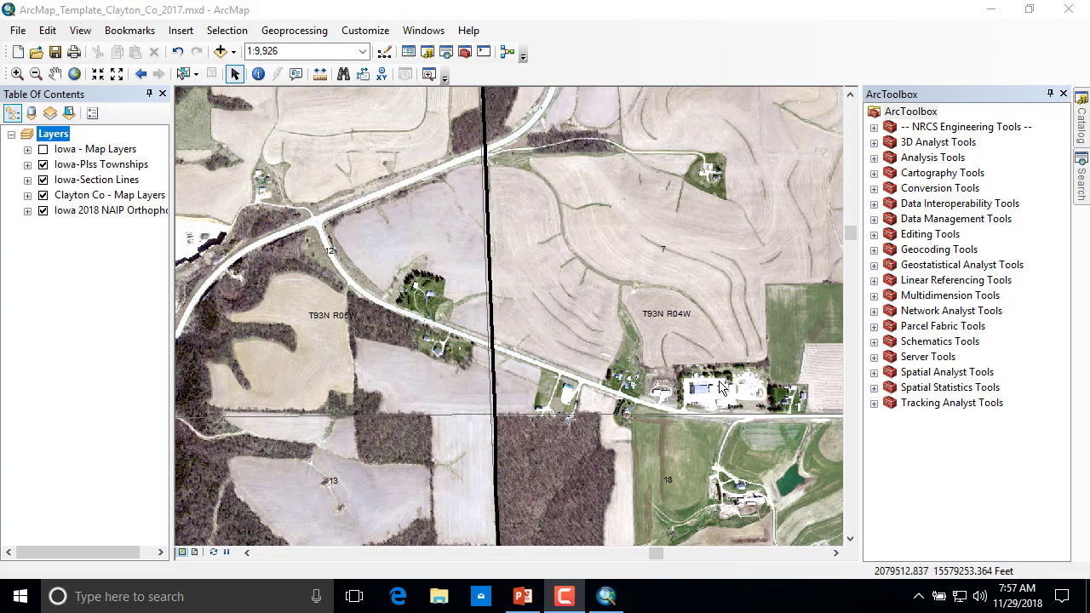
# Expand the NRCS Engineering Tools toolbox down to the Watershed Delineation tools under Watershed Tools
pyautogui.click(873, 128)
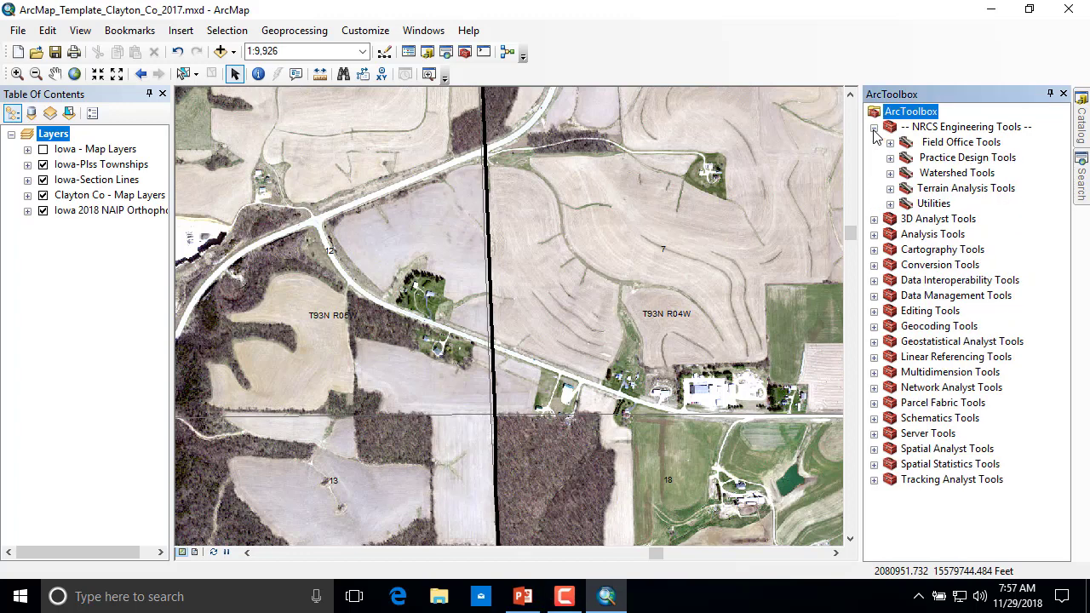
pyautogui.click(890, 173)
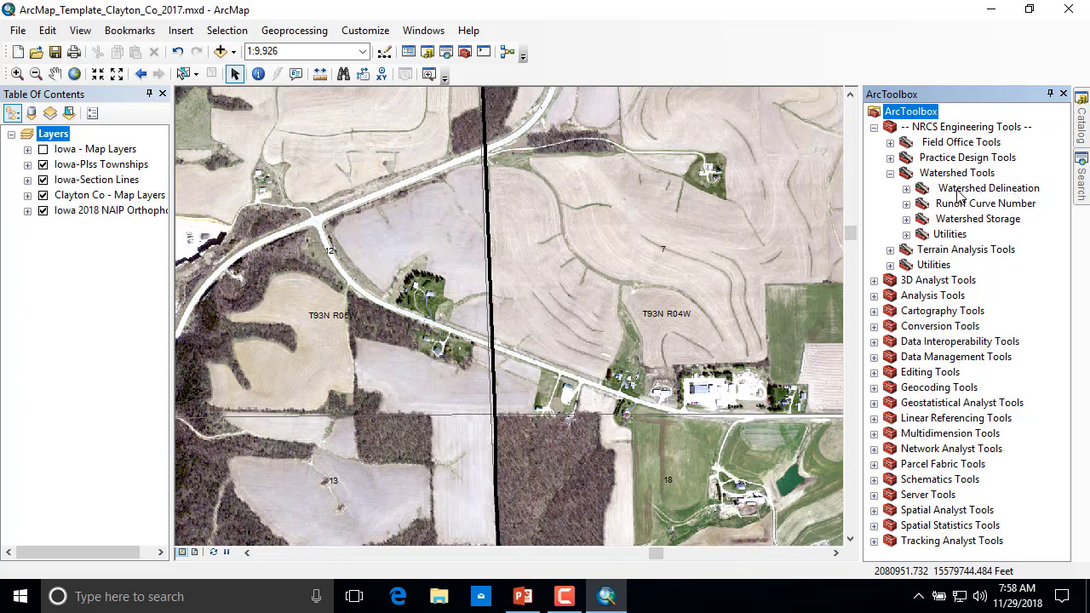
pyautogui.click(906, 189)
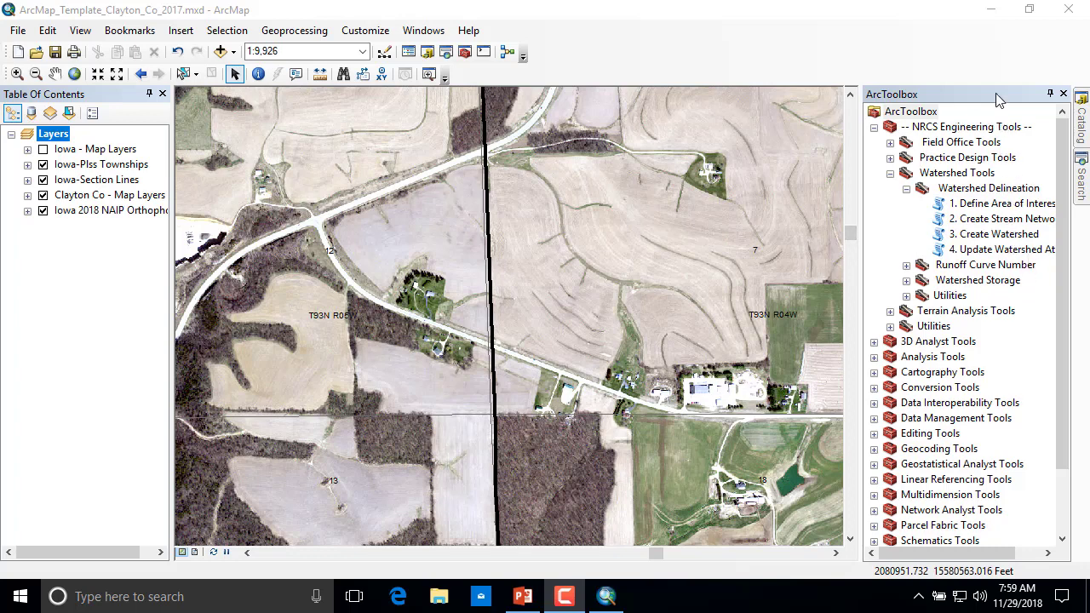
# Float the ArcToolbox window over the map to read the full tool names, and dock it beside the map again
pyautogui.moveTo(979, 95); pyautogui.dragTo(568, 85)
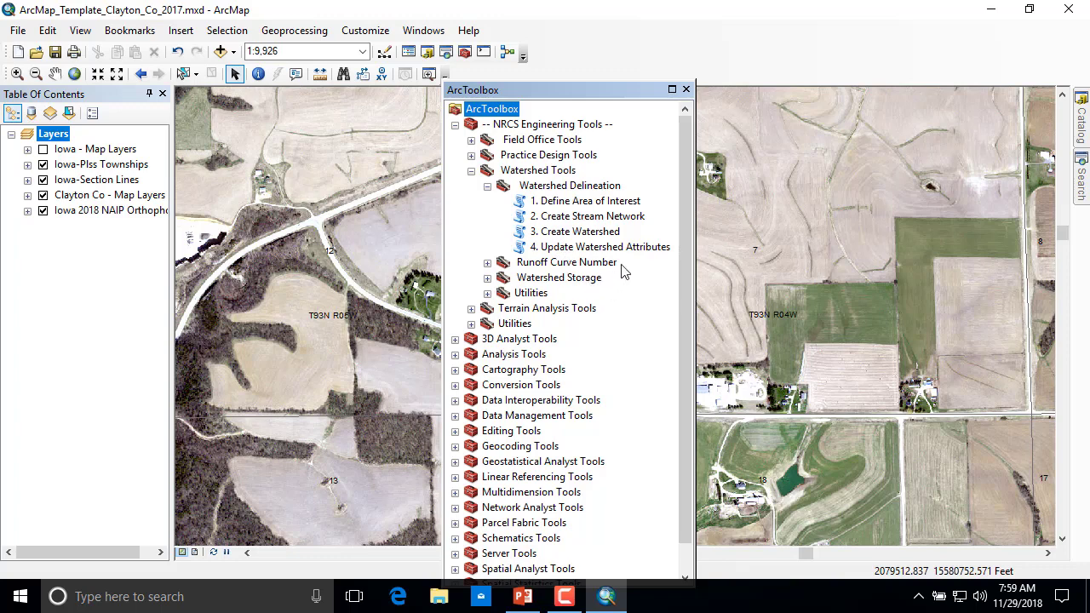
pyautogui.moveTo(619, 89); pyautogui.dragTo(1042, 325)
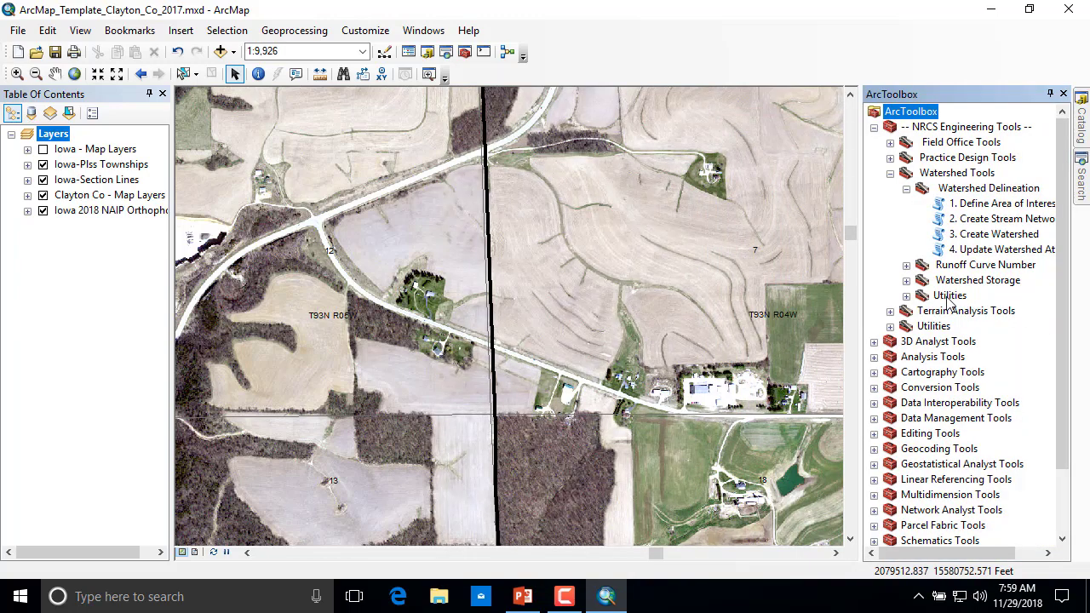
pyautogui.press('F10')
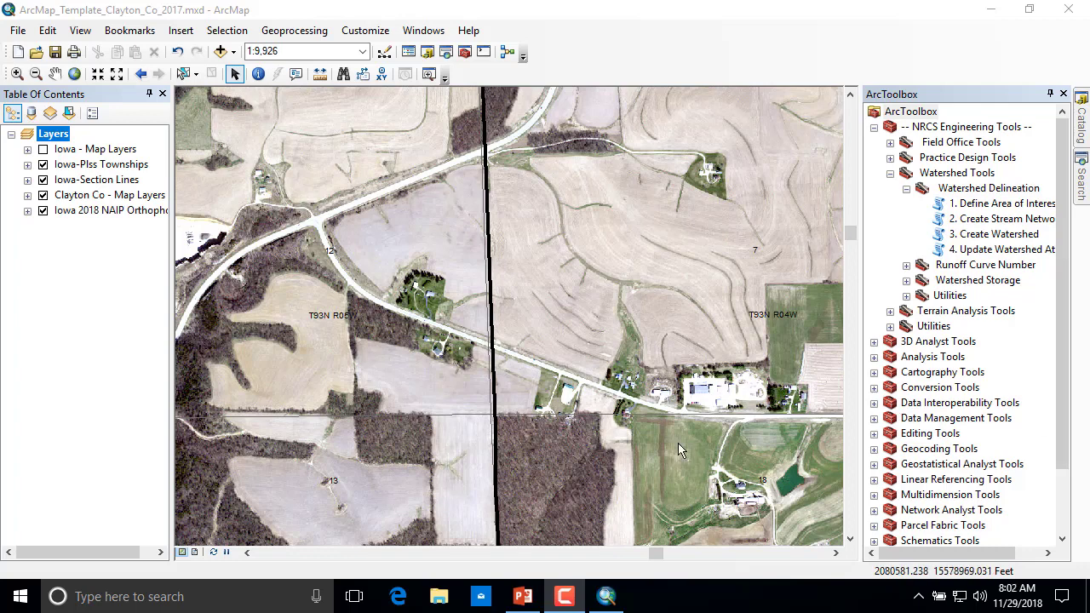
# Hide the Iowa-Plss Townships and Iowa-Section Lines layers and centre the map on the terraced fields north of the road
pyautogui.click(44, 165)
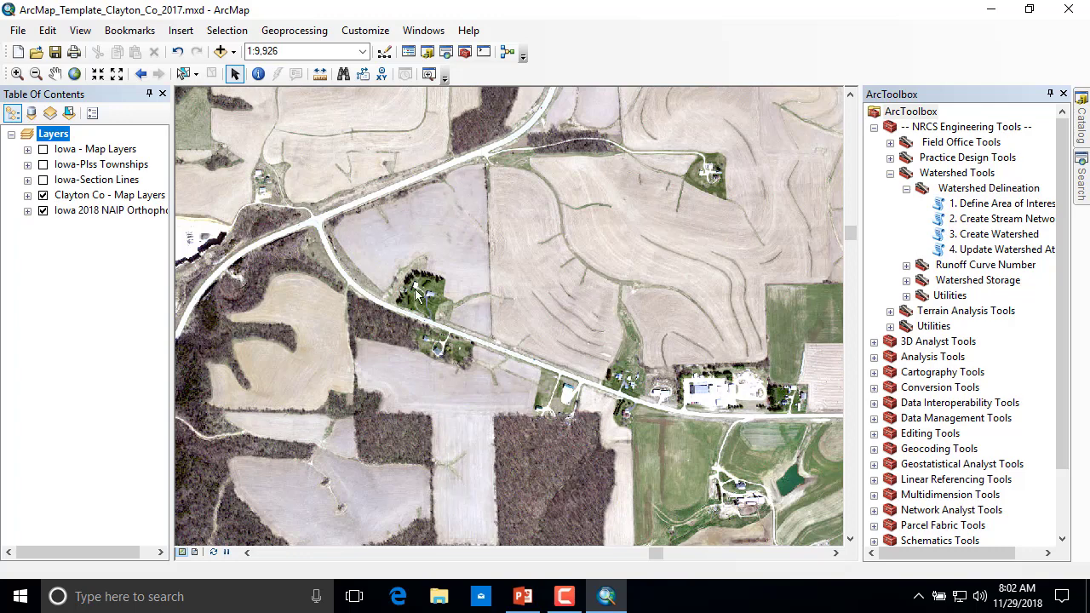
pyautogui.click(55, 74)
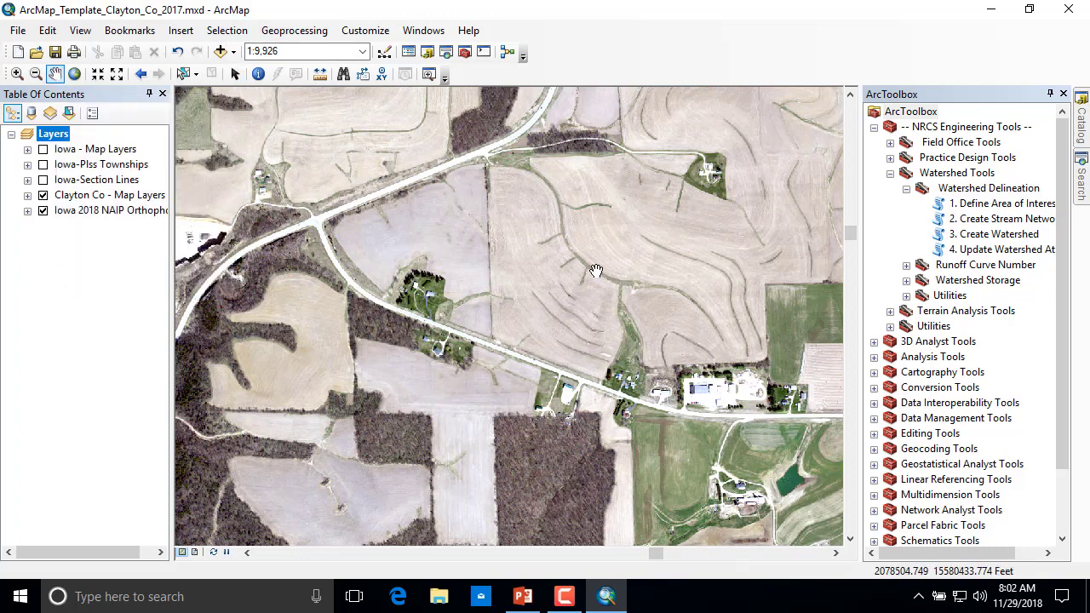
pyautogui.moveTo(595, 260); pyautogui.dragTo(507, 300)
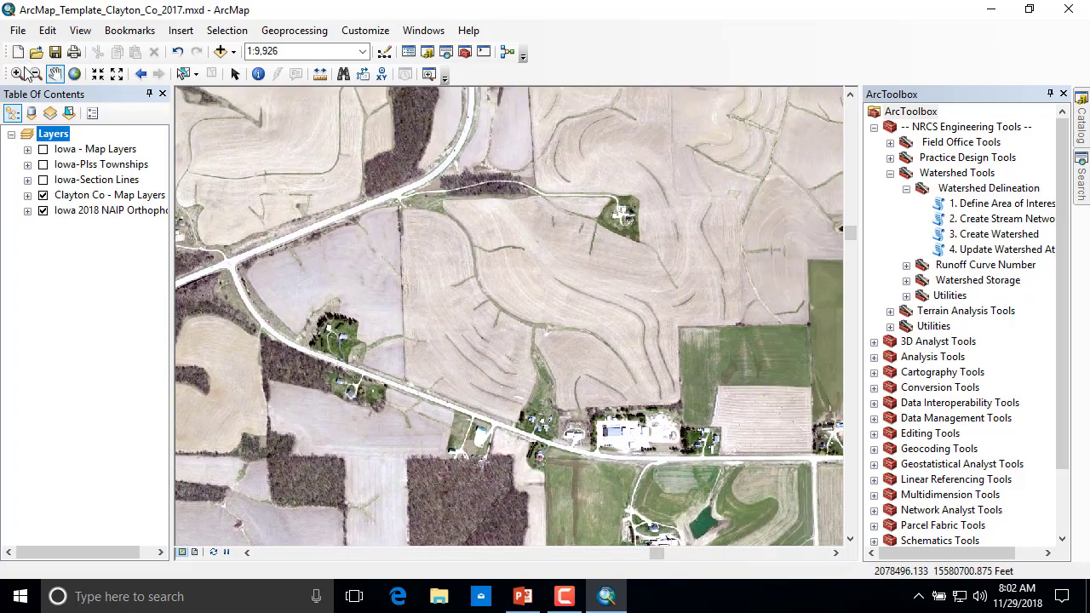
pyautogui.click(234, 74)
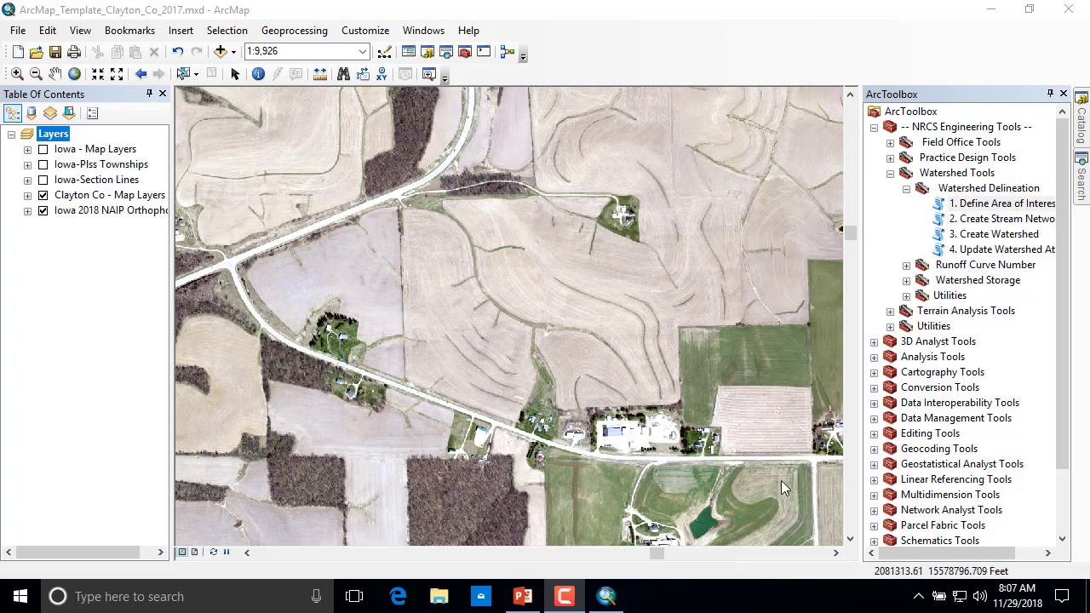
# Open the Define Area of Interest tool and set its workspace to the customer's folder inside C:\Temp\Clayton
pyautogui.doubleClick(983, 208)
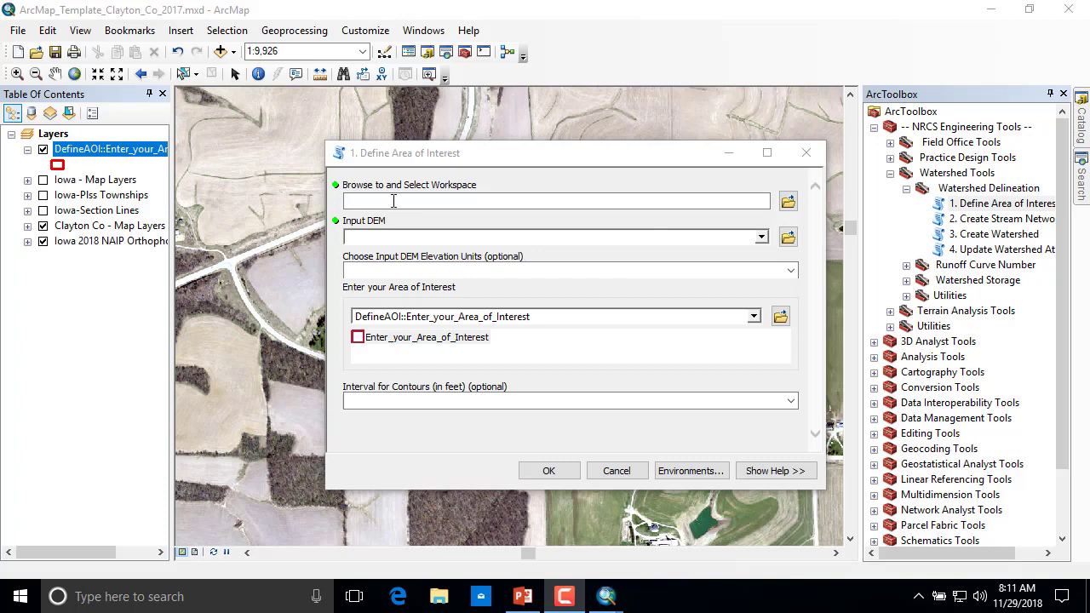
pyautogui.click(789, 202)
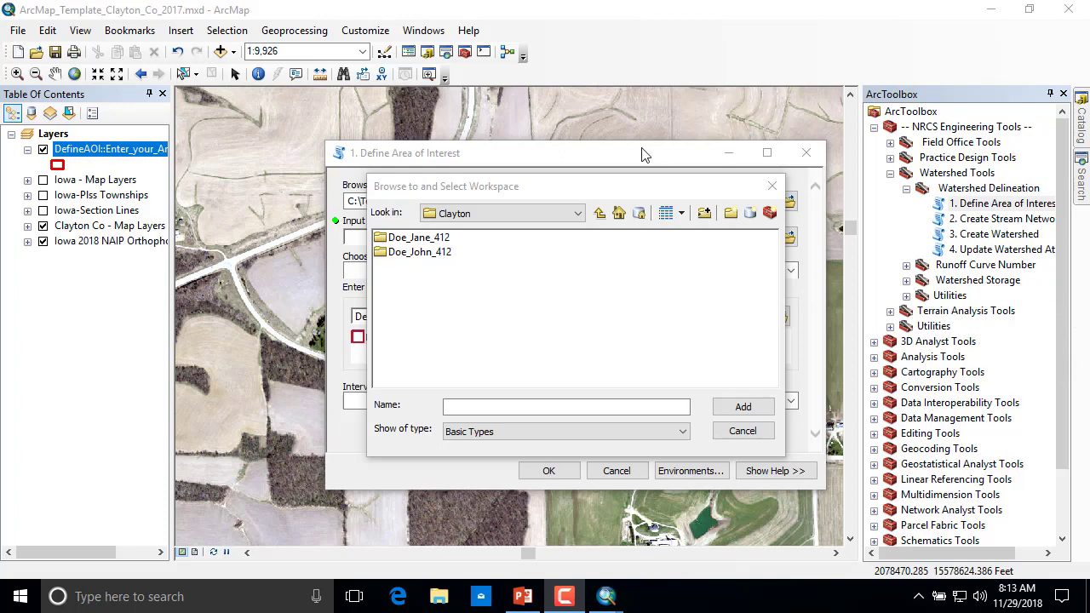
pyautogui.click(580, 214)
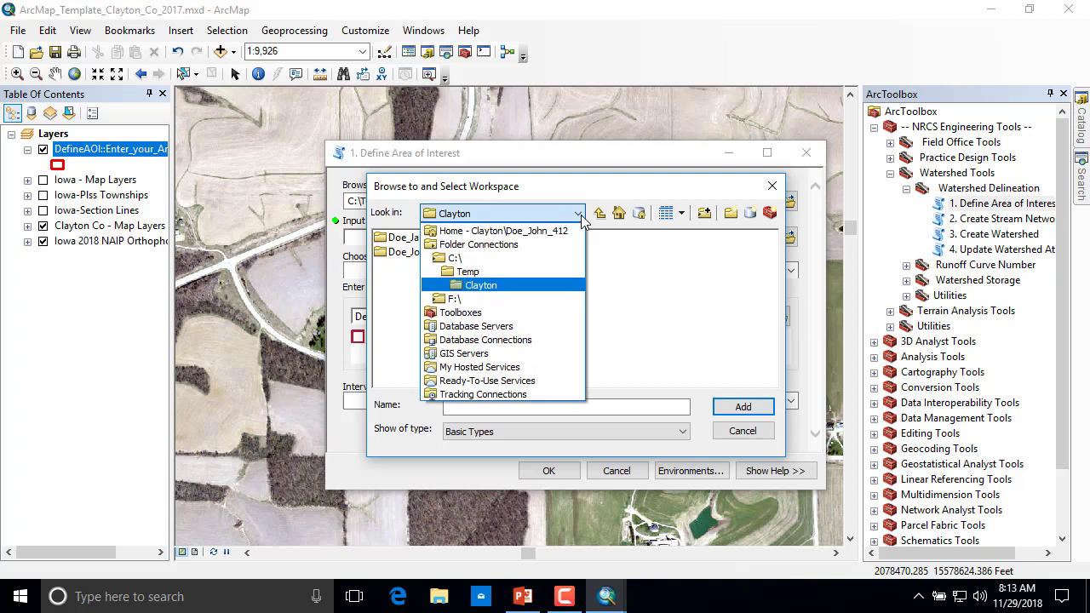
pyautogui.click(482, 285)
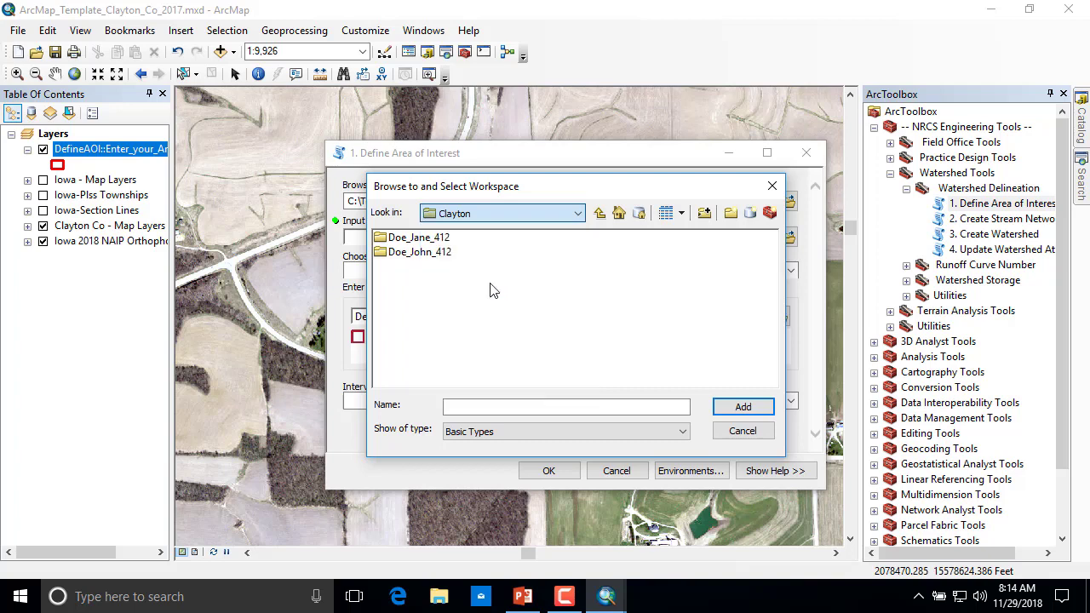
pyautogui.click(430, 252)
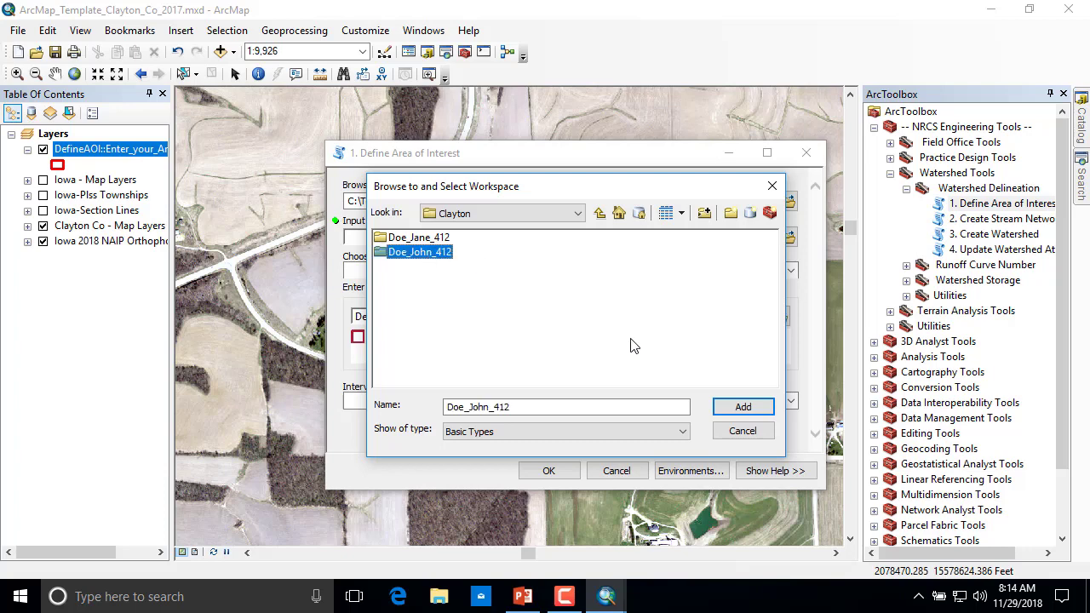
pyautogui.click(741, 407)
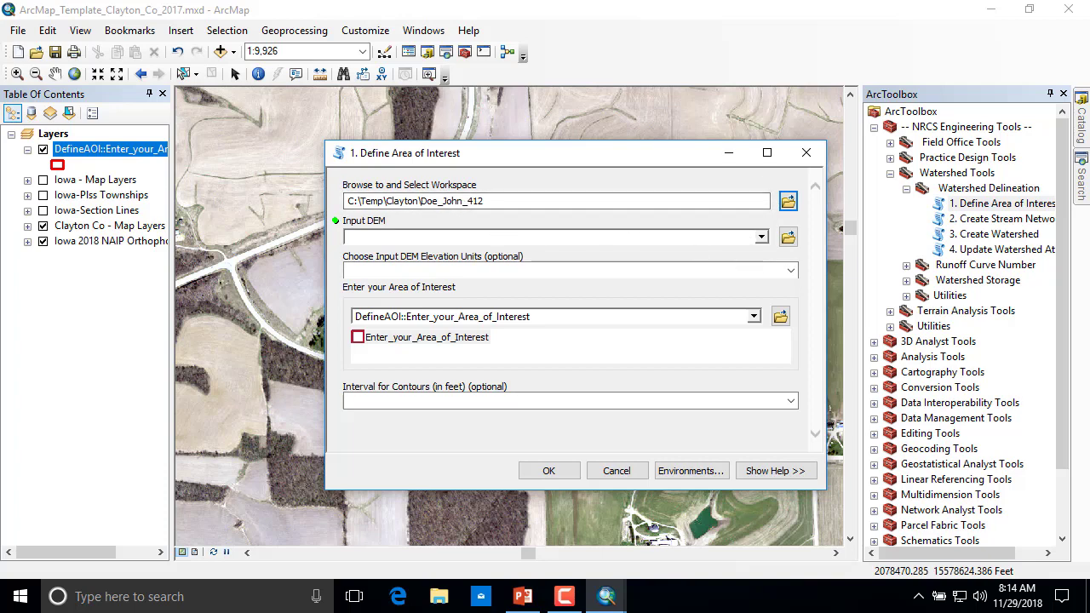
pyautogui.press('F9')
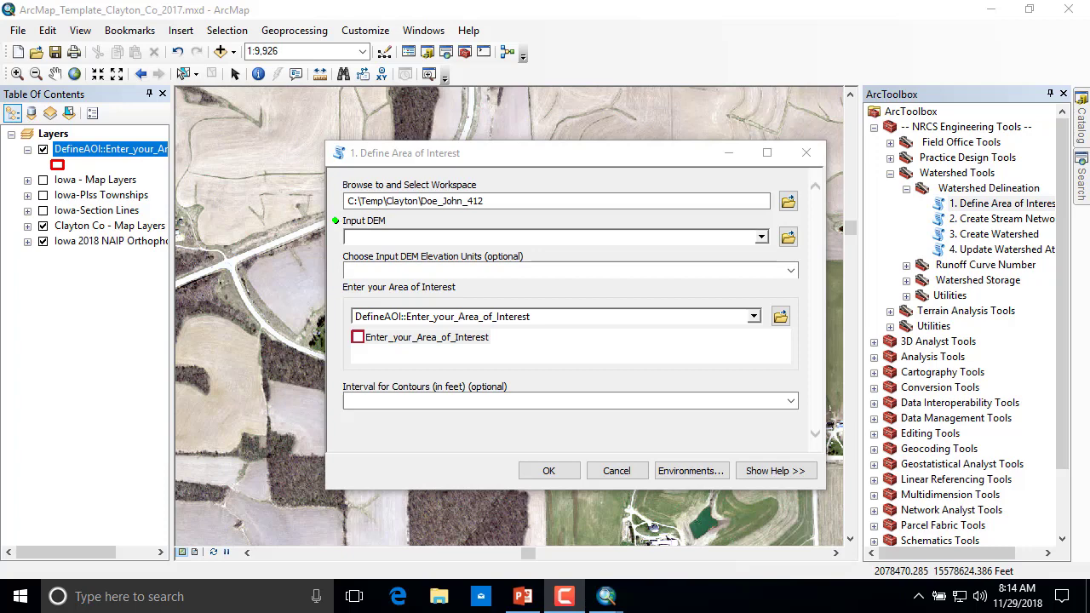
# Choose Iowa - LiDAR DEM from Clayton Co - Map Layers as the input DEM and set its elevation units to Feet
pyautogui.click(761, 240)
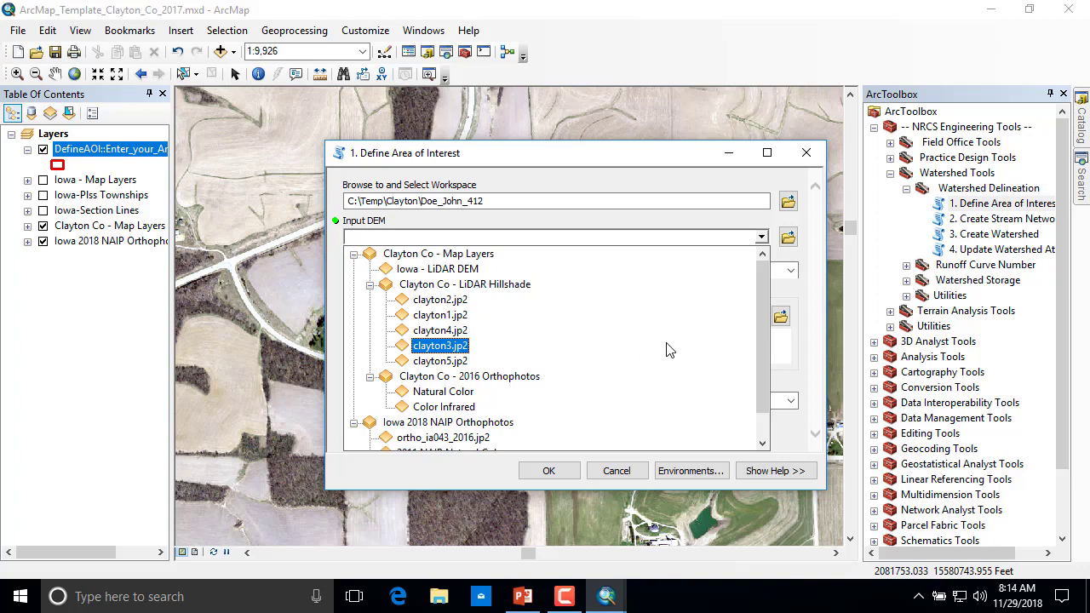
pyautogui.click(450, 269)
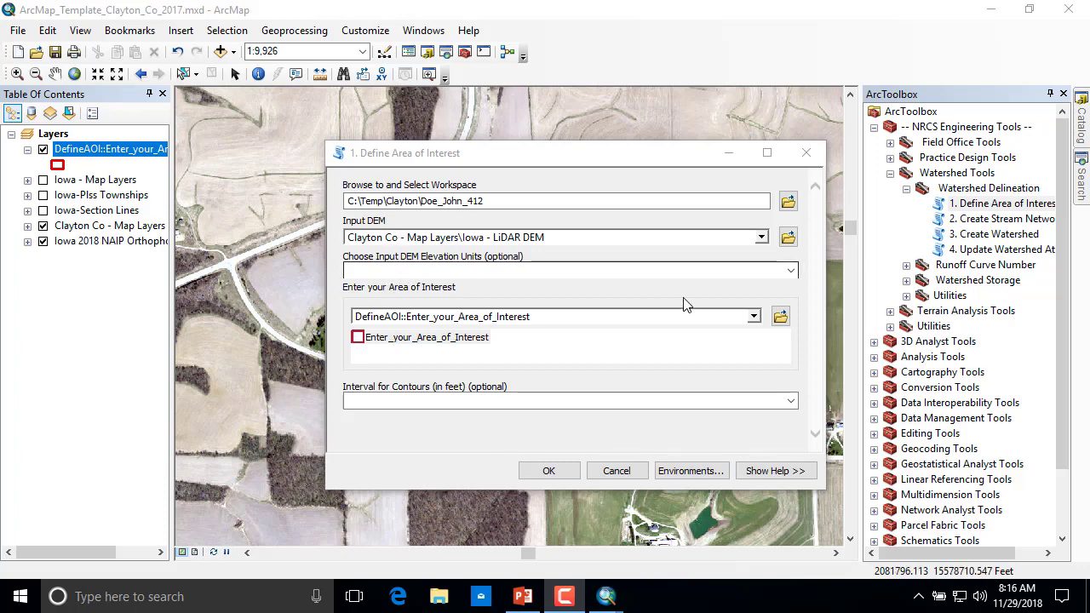
pyautogui.click(791, 270)
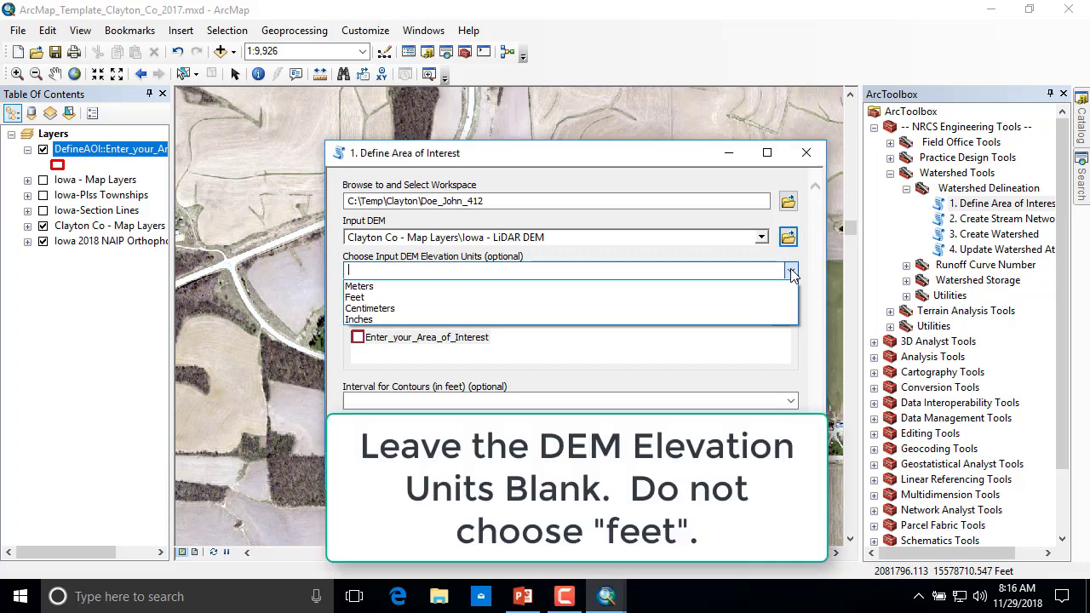
pyautogui.click(358, 300)
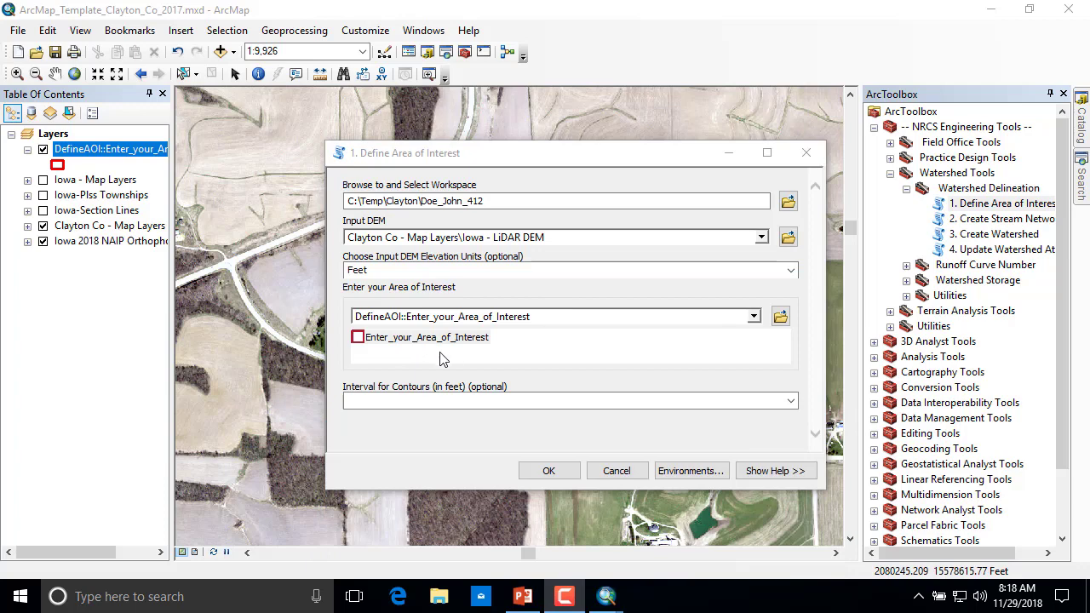
# Digitize a roughly rectangular area of interest around the terraced fields and the road, with a perimeter of about 5,400 m
pyautogui.click(426, 339)
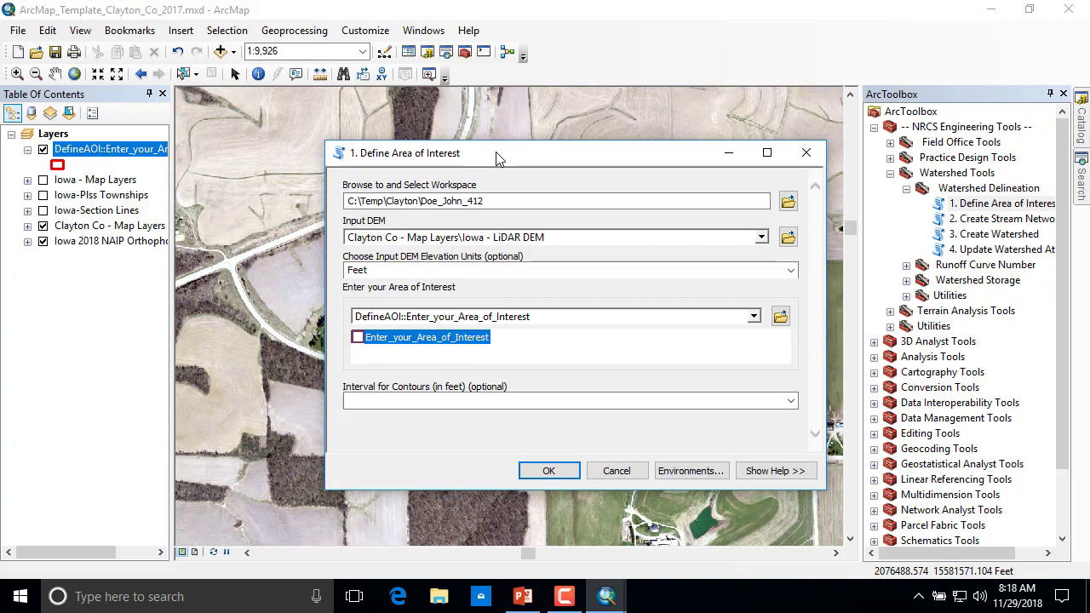
pyautogui.moveTo(498, 160); pyautogui.dragTo(1089, 152)
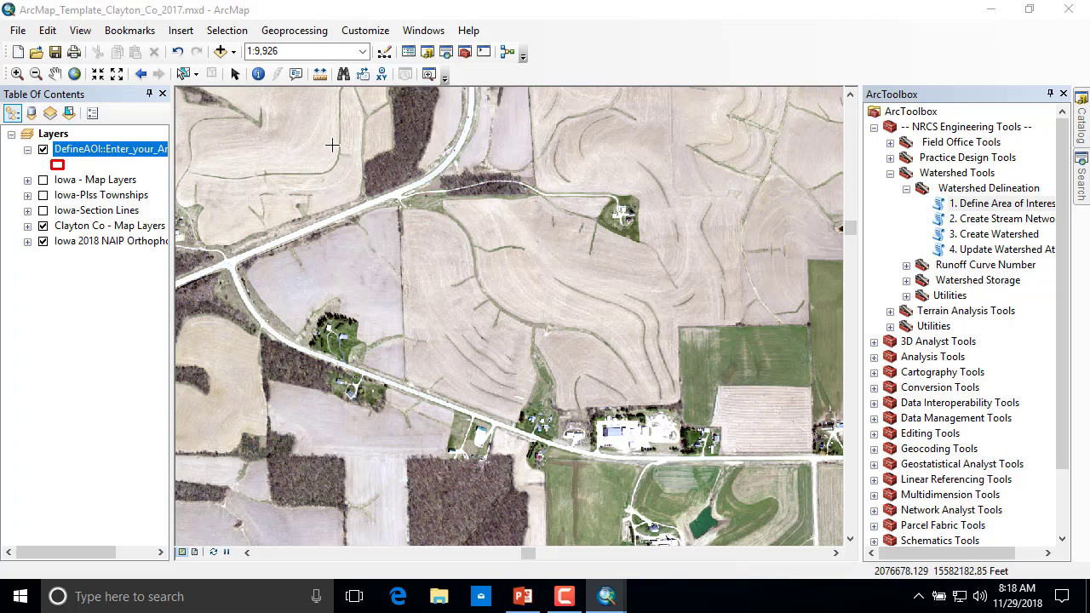
pyautogui.click(332, 145)
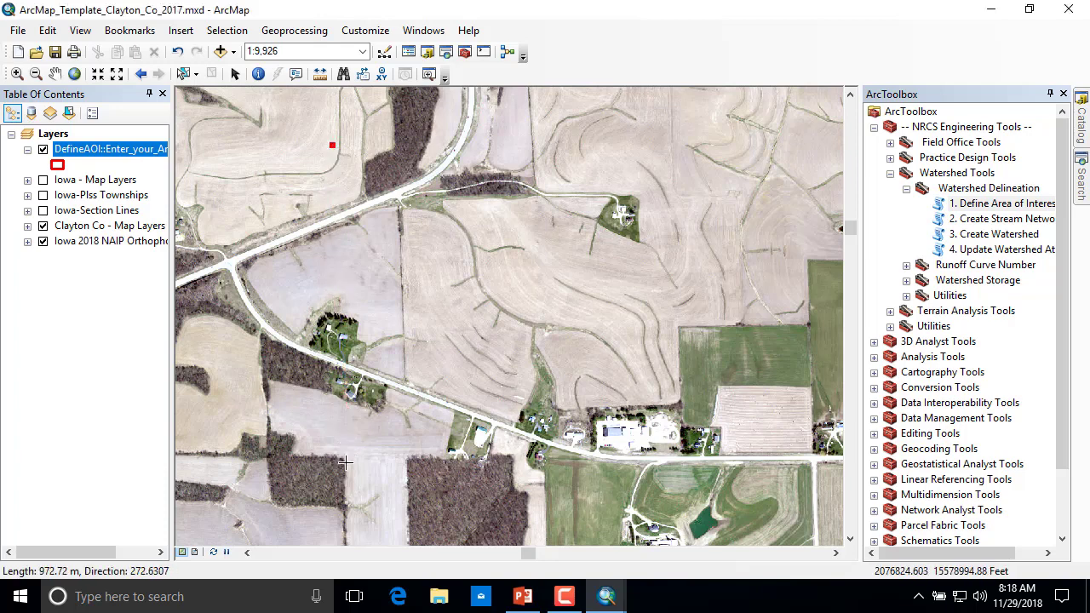
pyautogui.click(334, 524)
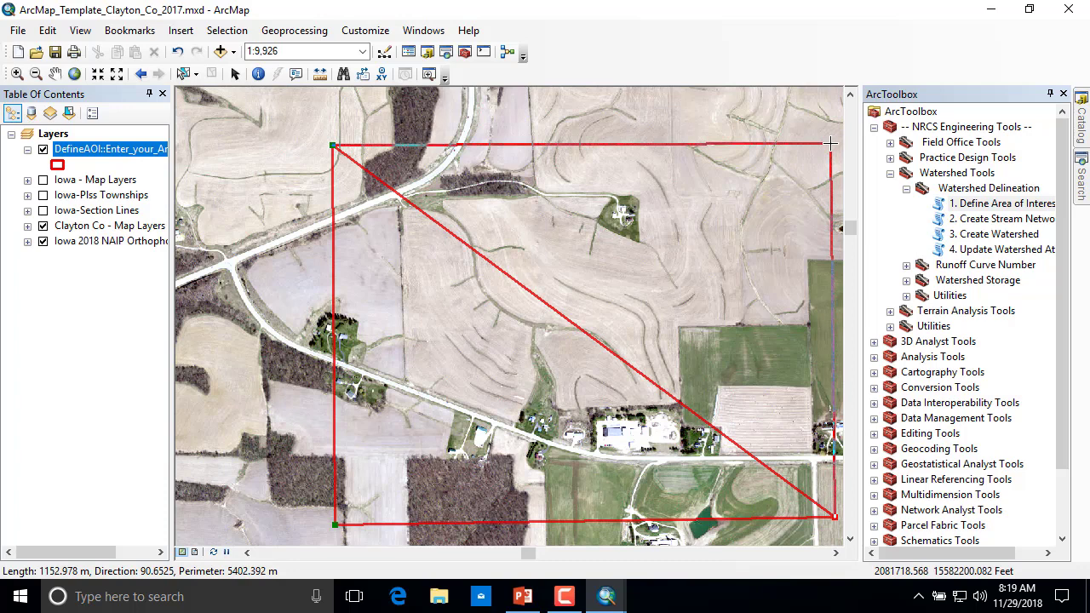
pyautogui.doubleClick(830, 144)
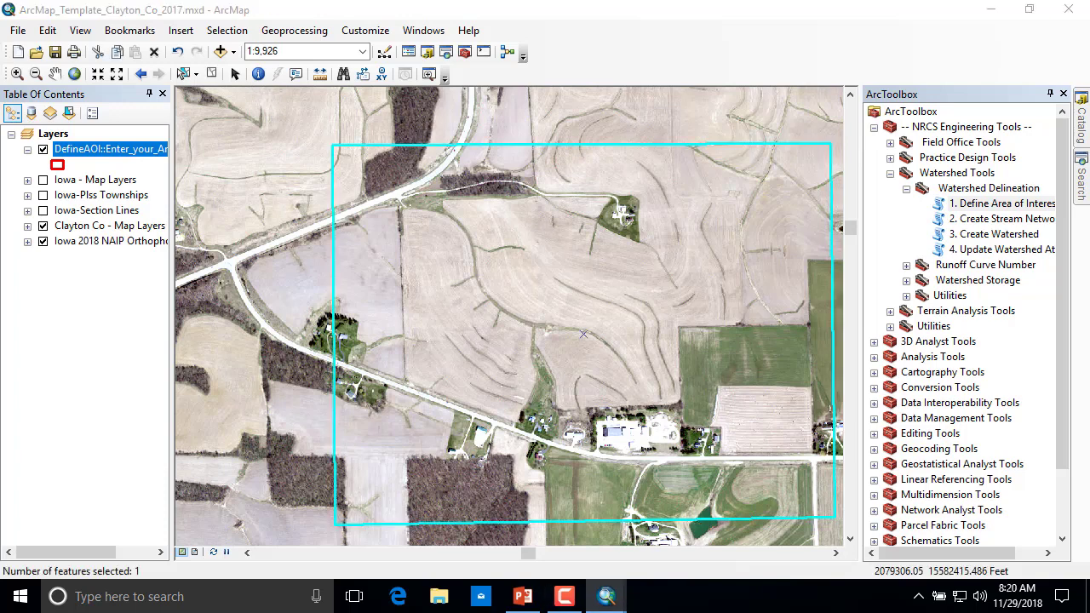
# Set the contour interval to 2 feet and run the Define Area of Interest tool
pyautogui.moveTo(945, 139); pyautogui.dragTo(562, 166)
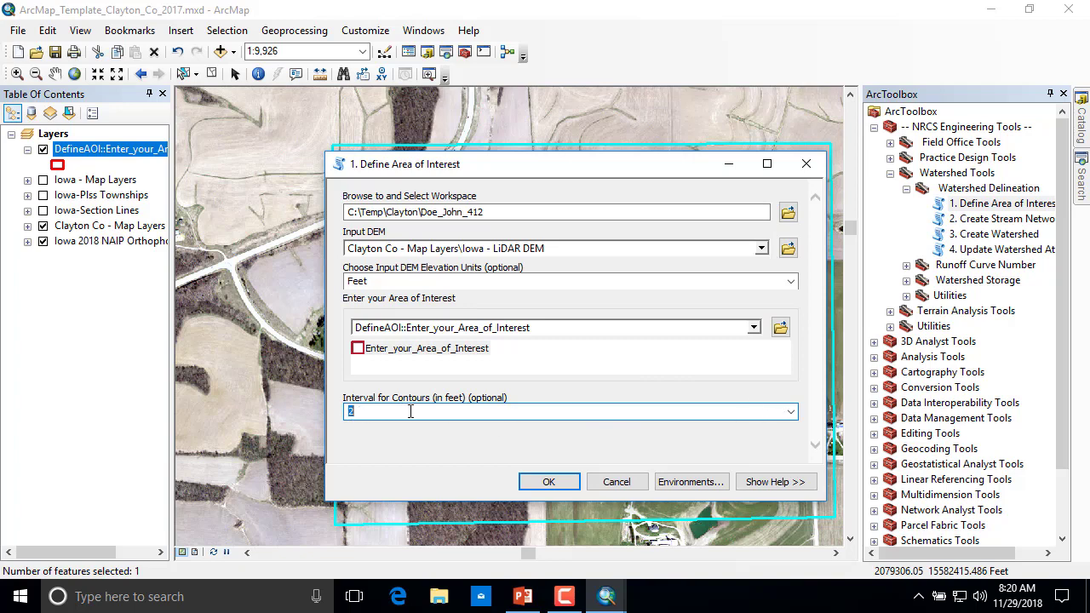
pyautogui.click(791, 412)
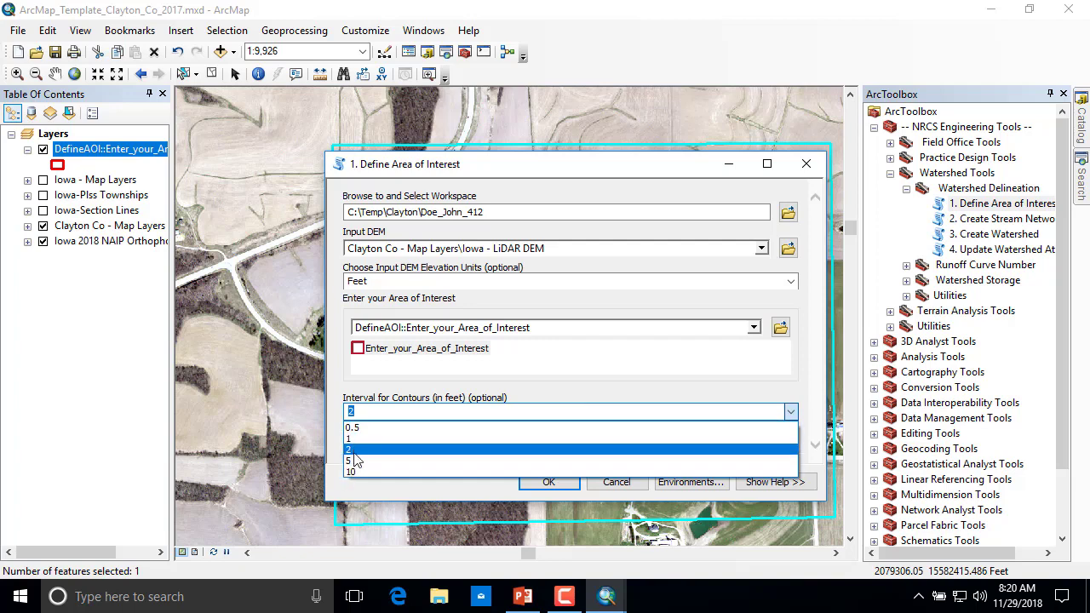
pyautogui.click(381, 437)
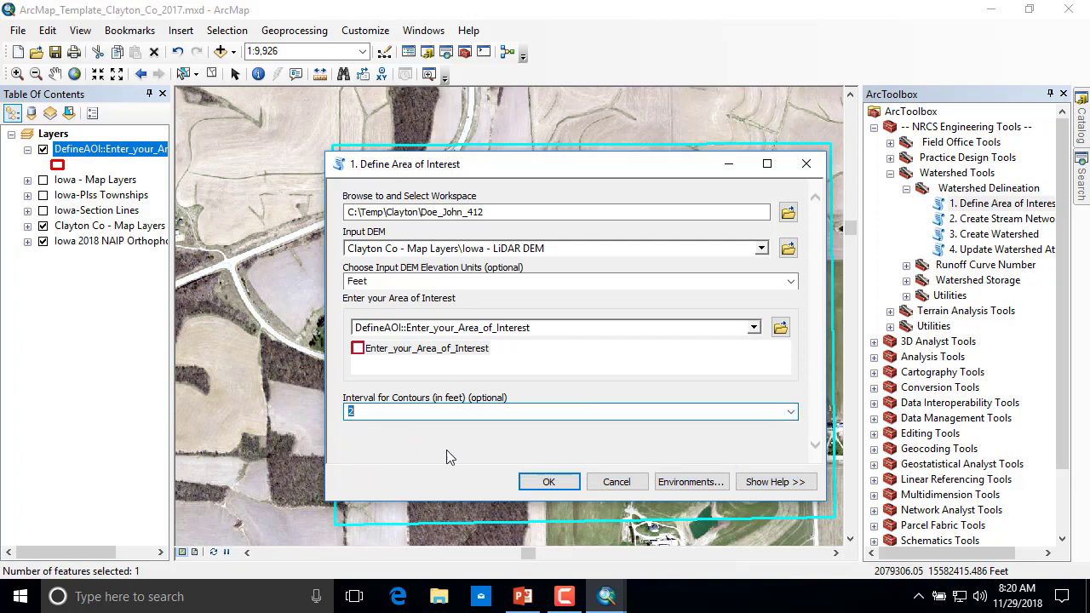
pyautogui.click(547, 482)
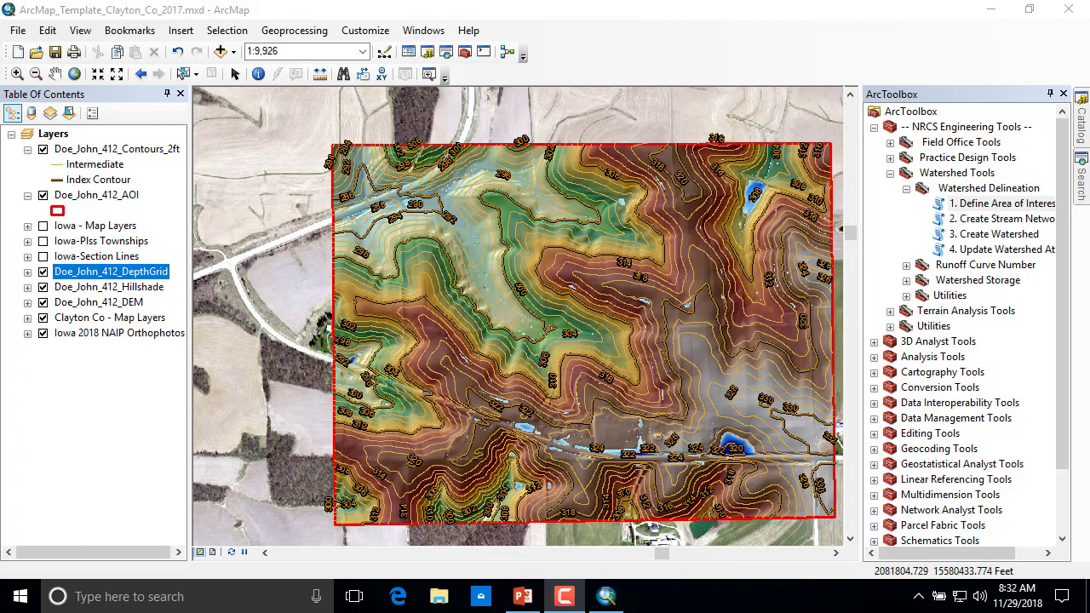
# Save the map document as ArcMap_Template_Clayton_Co_2017.mxd in the customer's folder under C:\Temp\Clayton, replacing the existing file
pyautogui.click(18, 31)
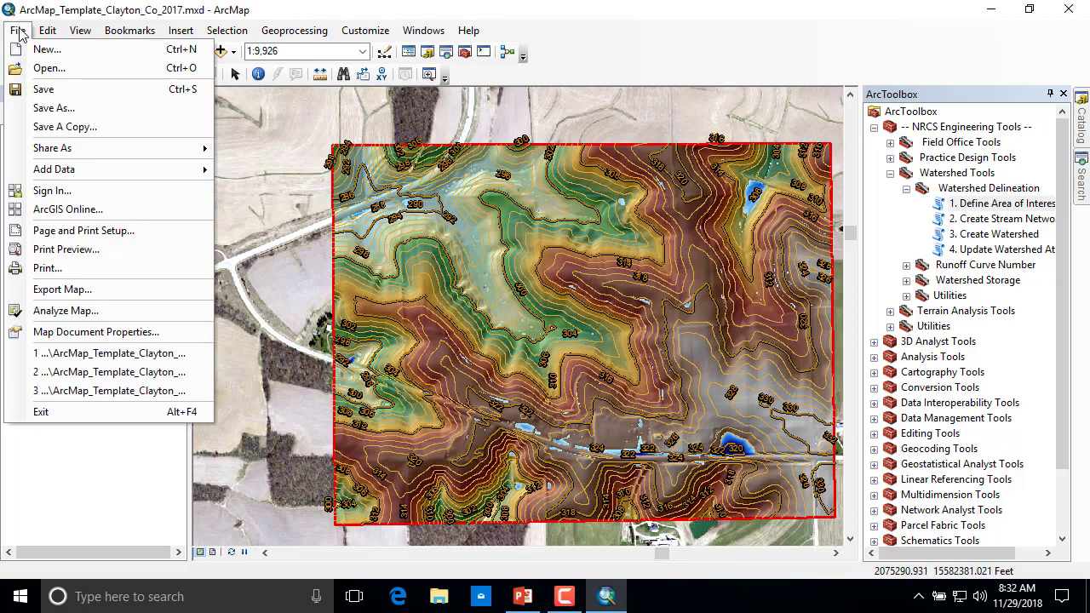
pyautogui.click(54, 109)
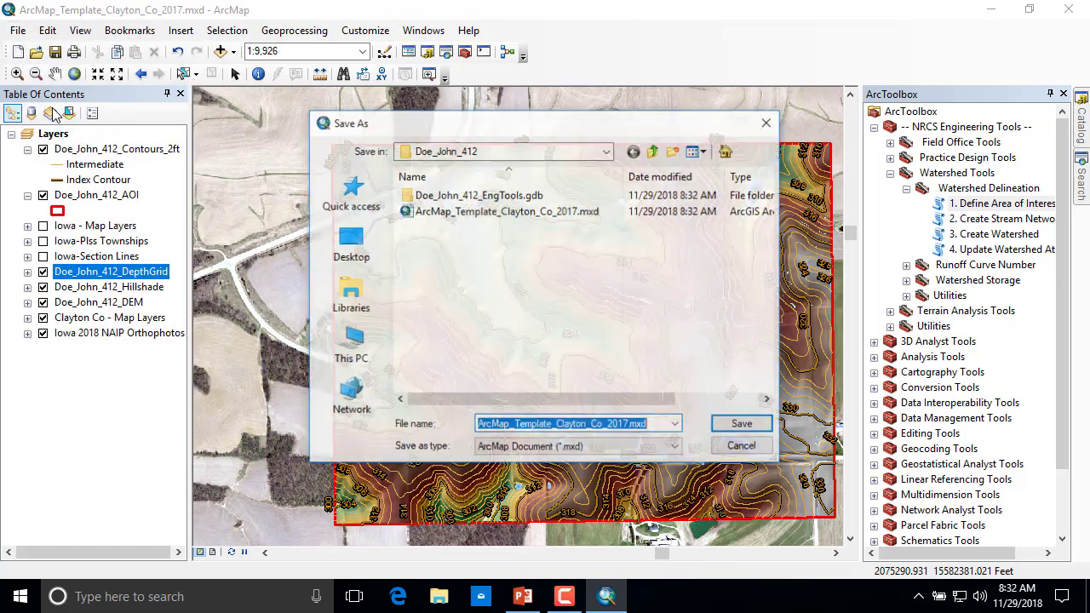
pyautogui.click(608, 152)
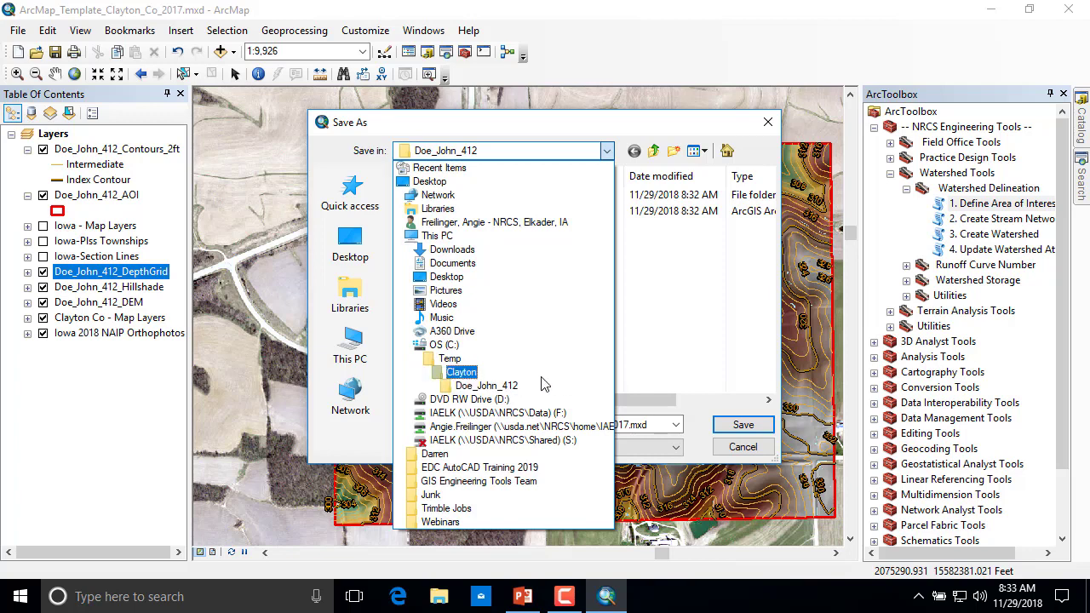
pyautogui.click(487, 386)
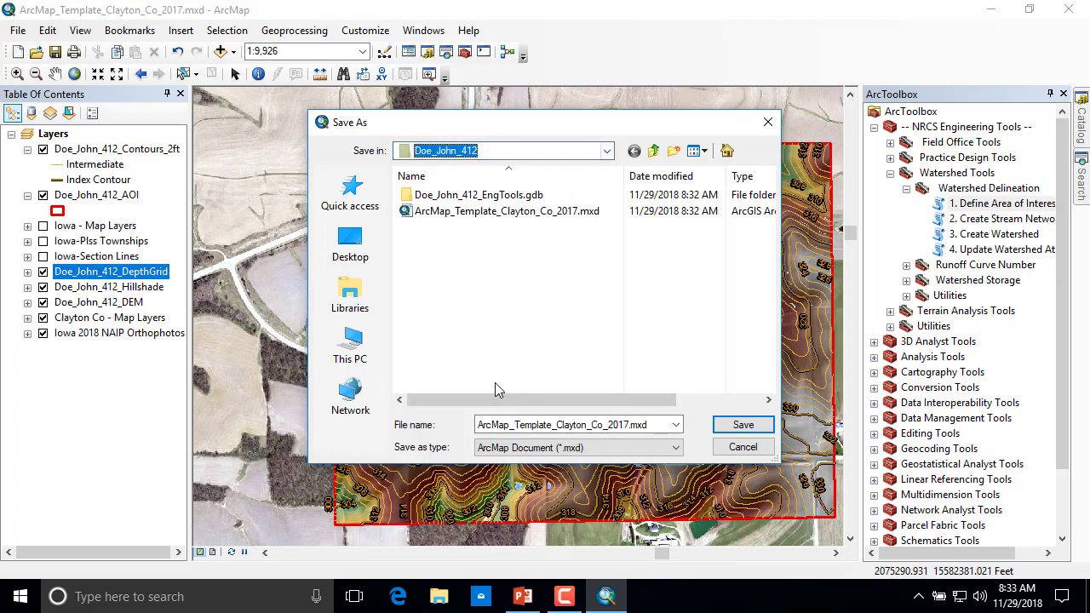
pyautogui.click(744, 428)
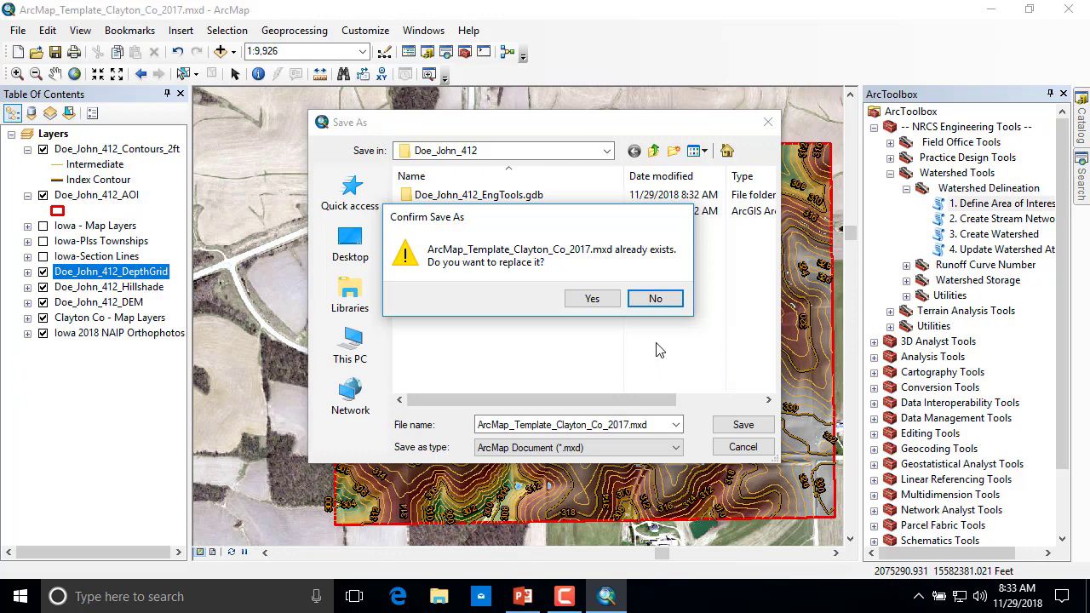
pyautogui.click(592, 298)
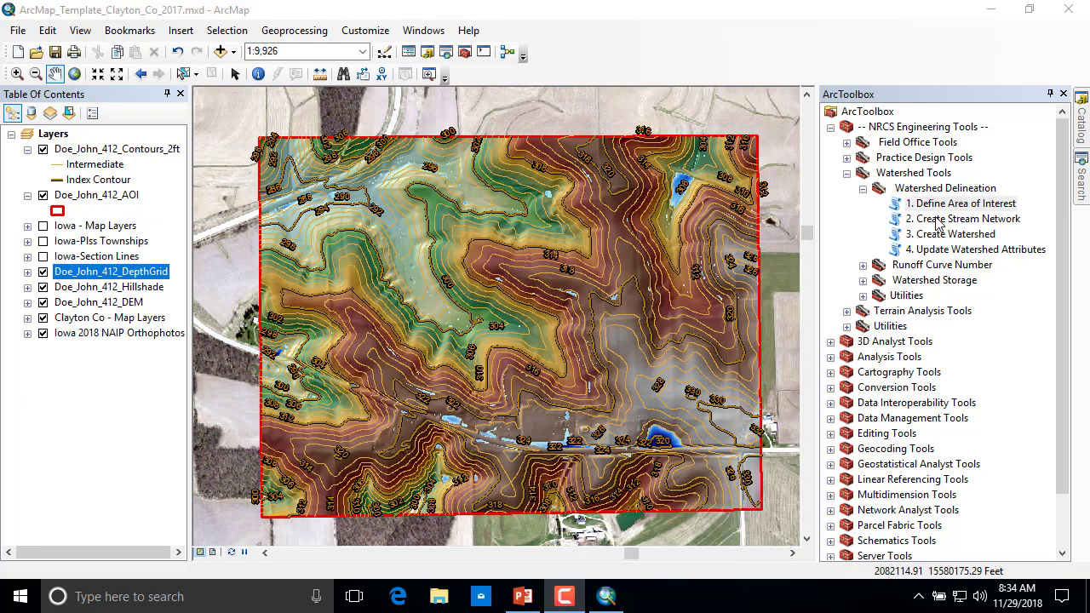
# Open the Create Stream Network tool and choose the customer's AOI layer as the Project_AOI feature
pyautogui.doubleClick(934, 219)
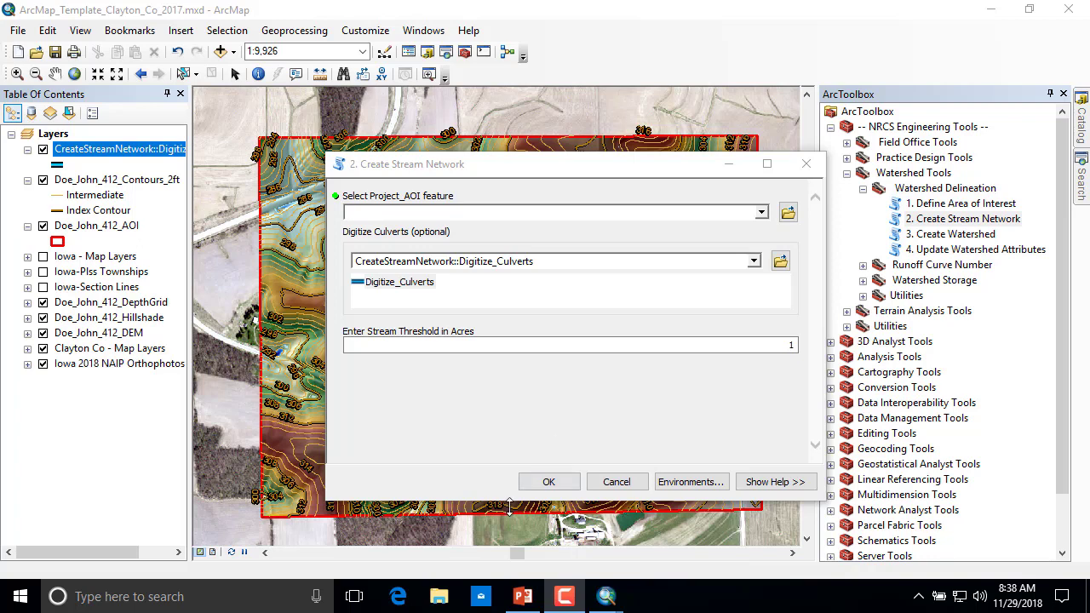
pyautogui.click(761, 213)
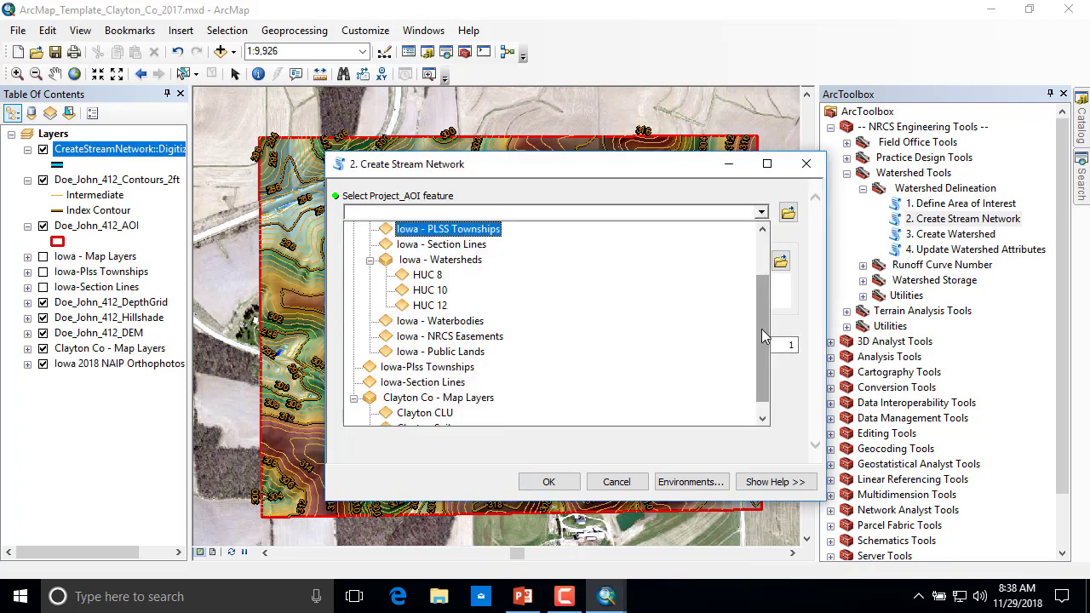
pyautogui.moveTo(763, 336); pyautogui.dragTo(765, 294)
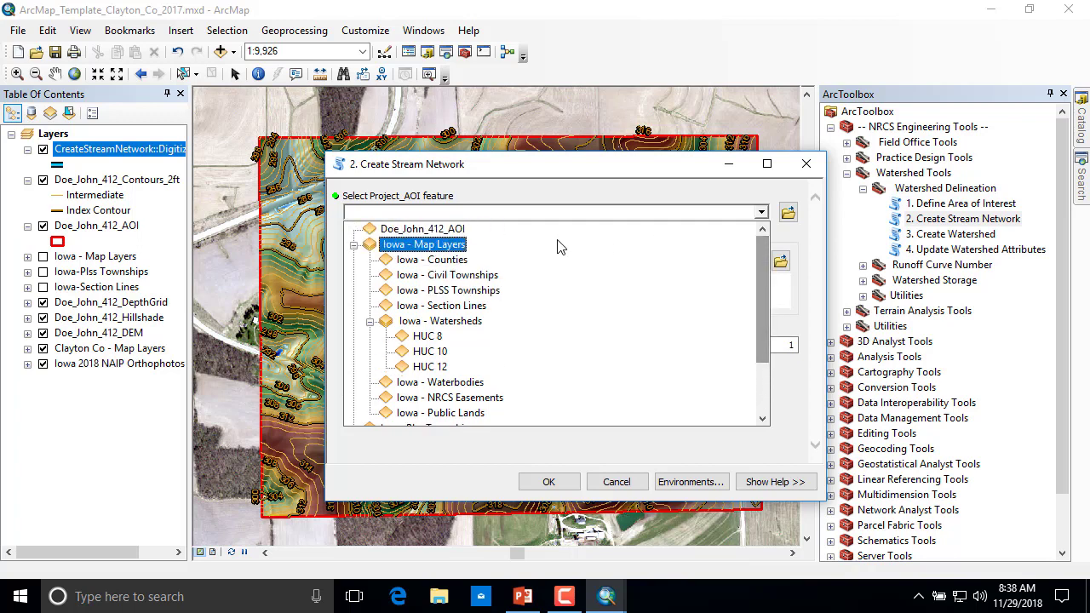
pyautogui.click(422, 231)
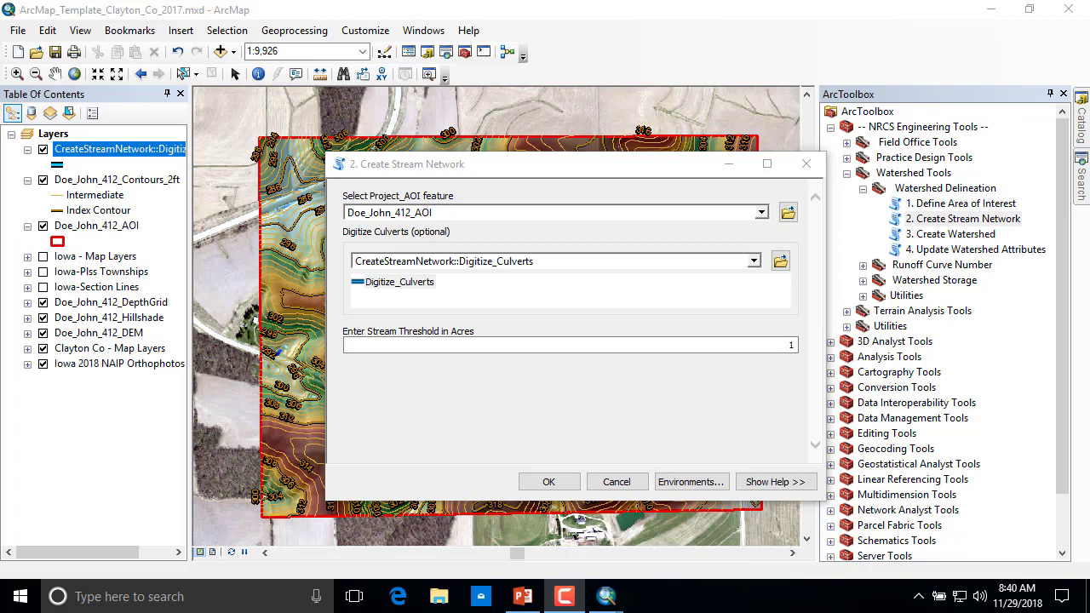
# Digitize culvert lines, such as ones about 100 m long, across the road and the drainageways in the terraced fields
pyautogui.click(381, 289)
pyautogui.click(381, 288)
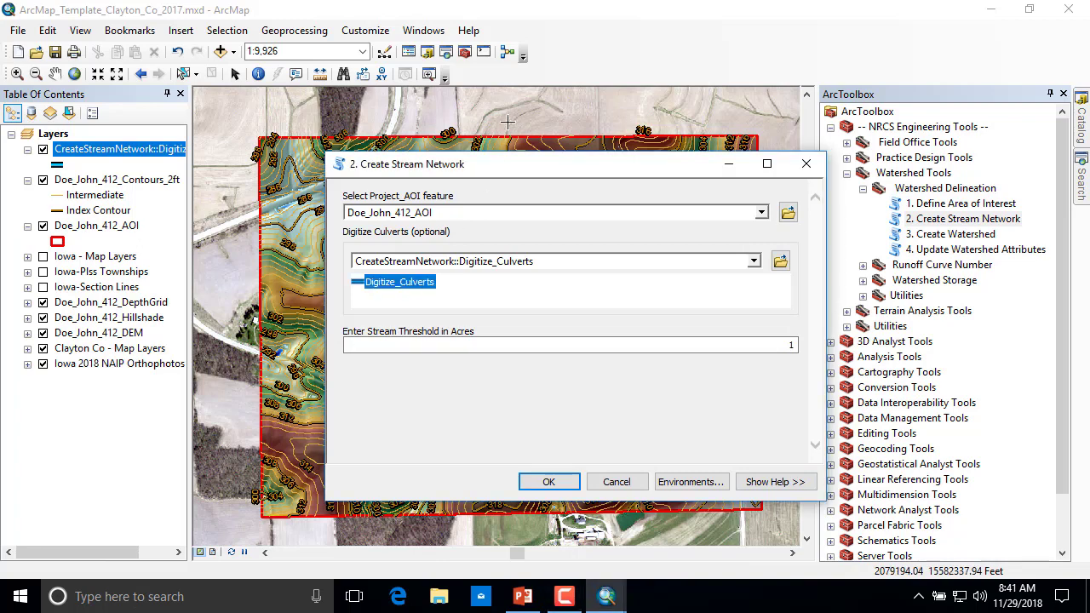
pyautogui.moveTo(487, 169); pyautogui.dragTo(1089, 143)
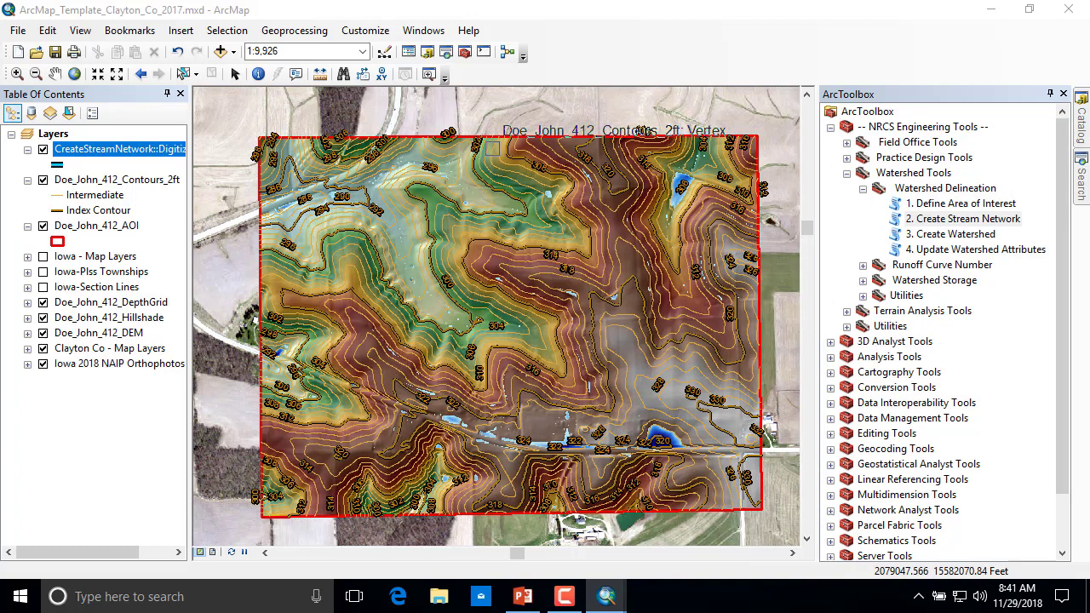
pyautogui.click(419, 406)
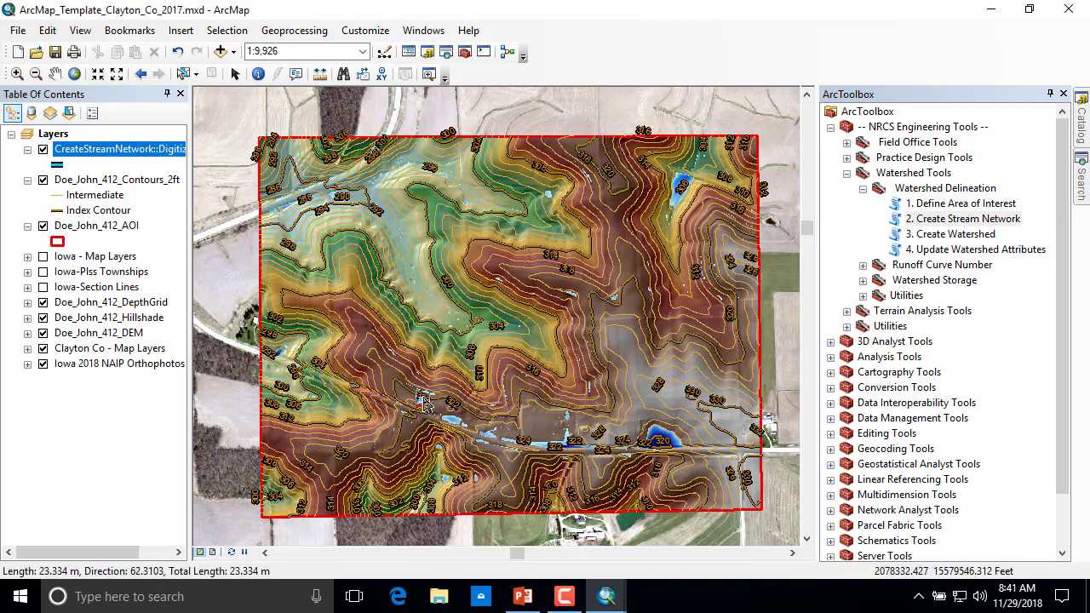
pyautogui.click(430, 383)
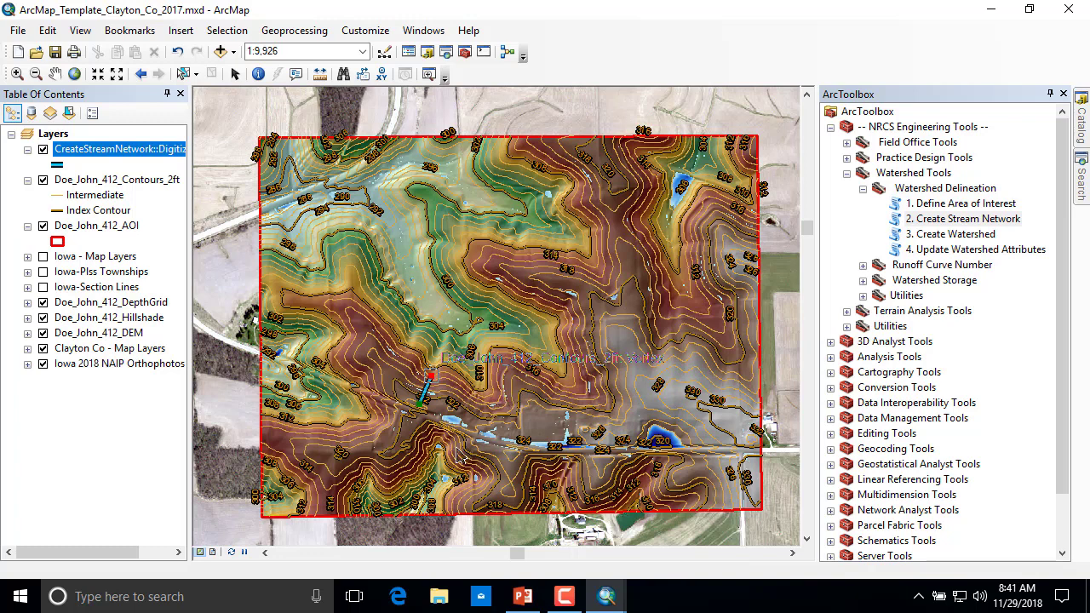
pyautogui.press('F2')
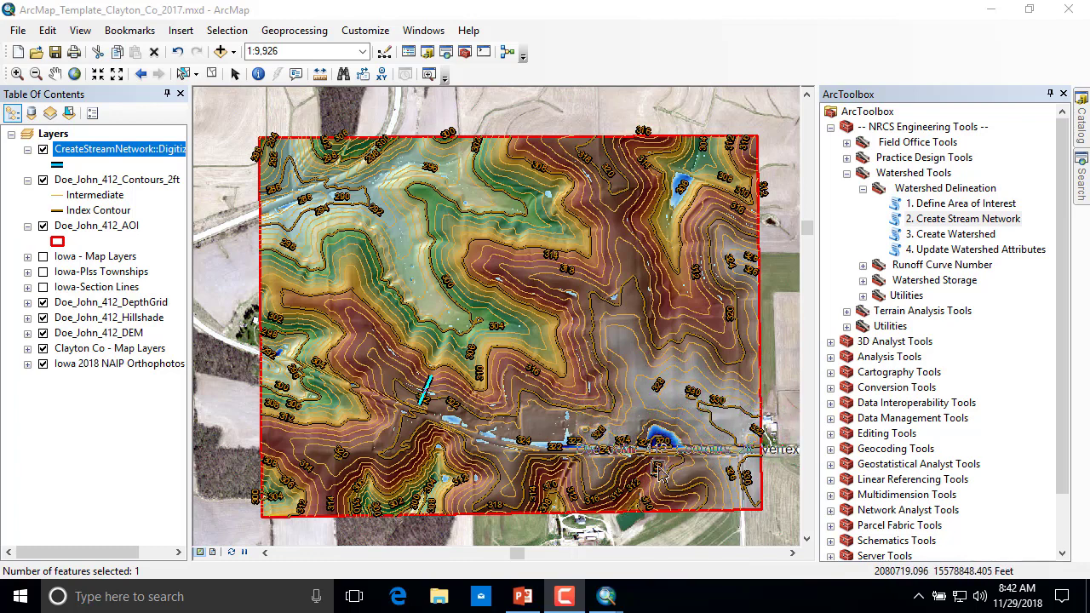
pyautogui.click(602, 388)
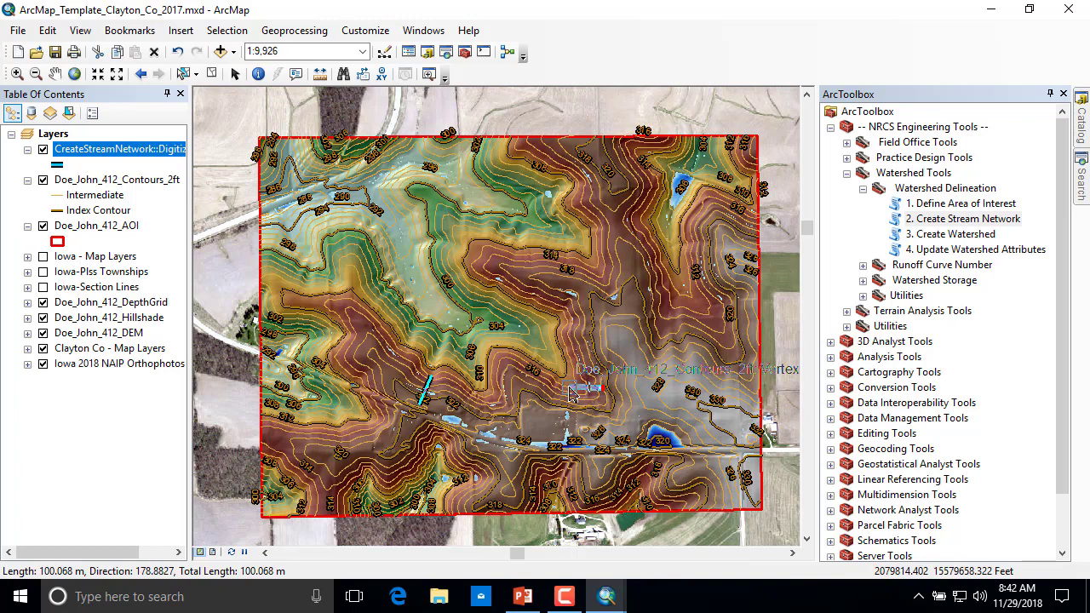
pyautogui.click(568, 388)
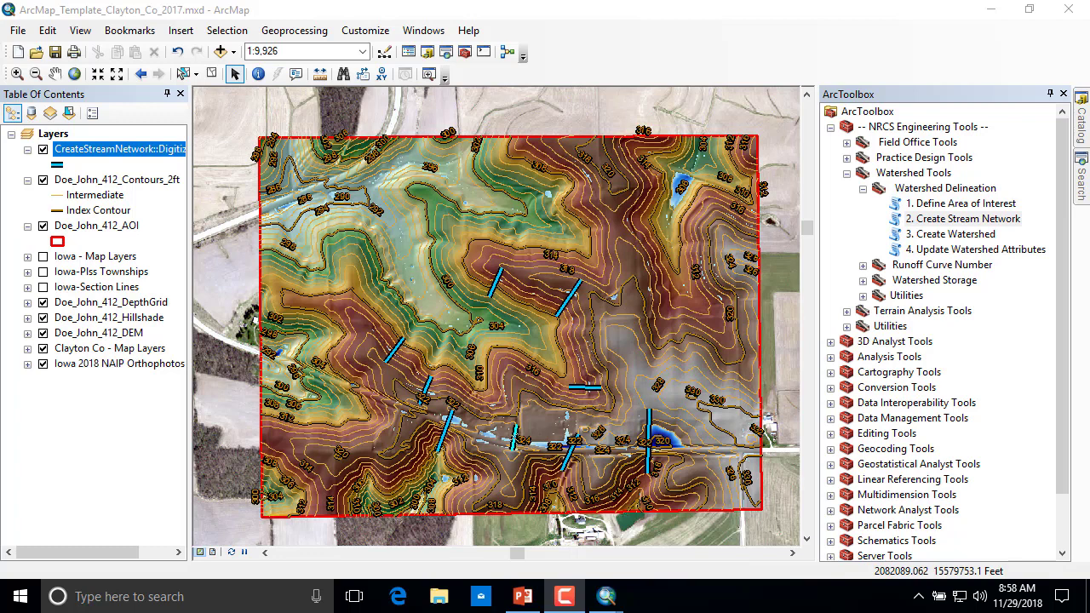
# Enter a stream threshold of 1 acre and run the Create Stream Network tool with the digitized culverts
pyautogui.doubleClick(962, 219)
pyautogui.moveTo(1048, 132); pyautogui.dragTo(513, 185)
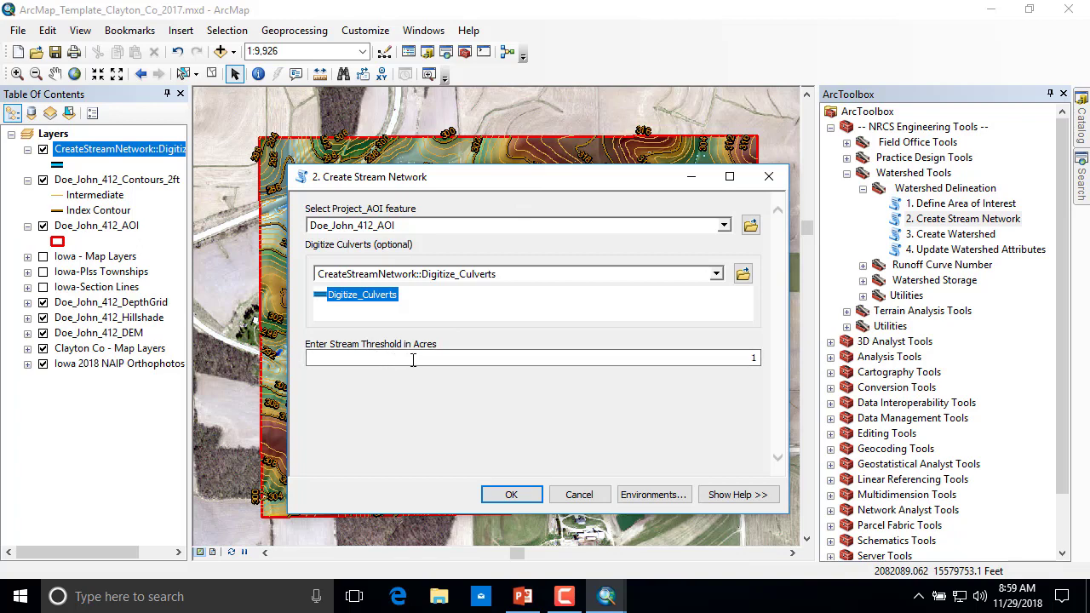
pyautogui.click(752, 358)
pyautogui.press('BackSpace')
pyautogui.write('1')
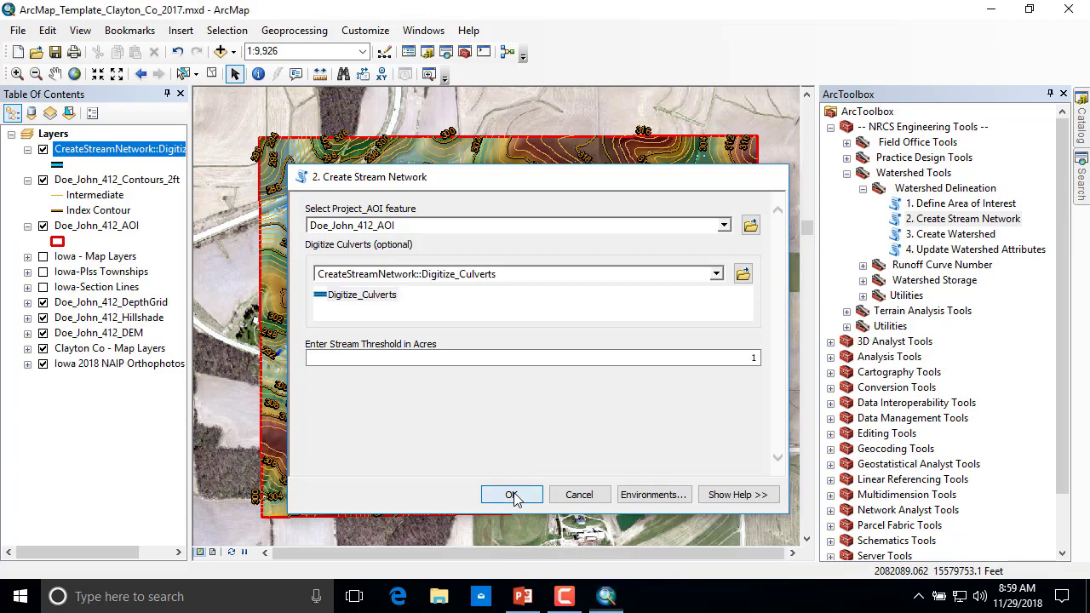
pyautogui.click(511, 495)
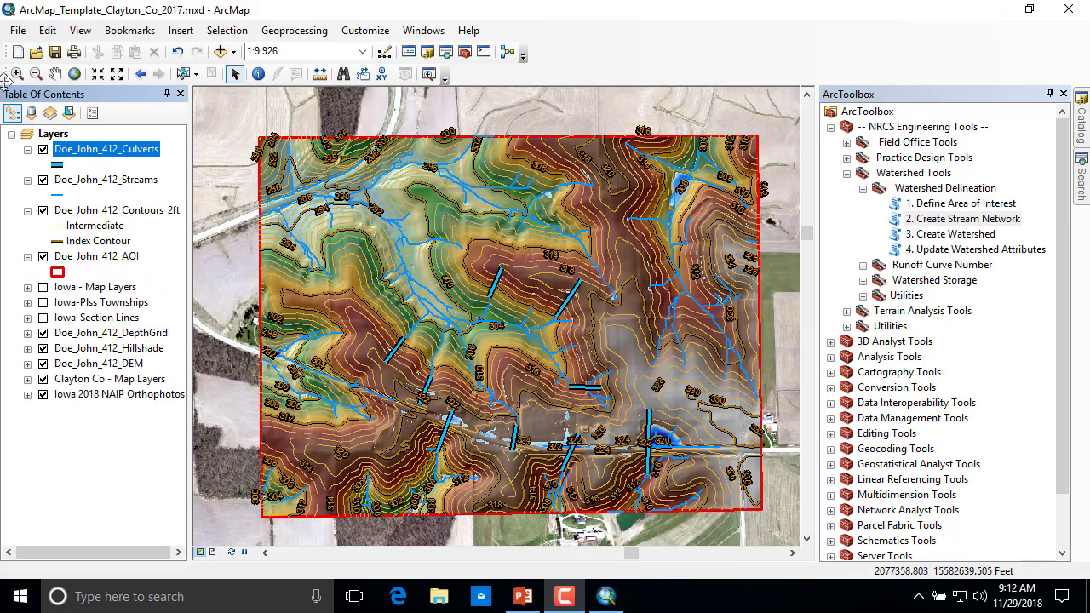
# Save the map with the new streams and culverts over ArcMap_Template_Clayton_Co_2017.mxd in the customer's folder
pyautogui.click(18, 30)
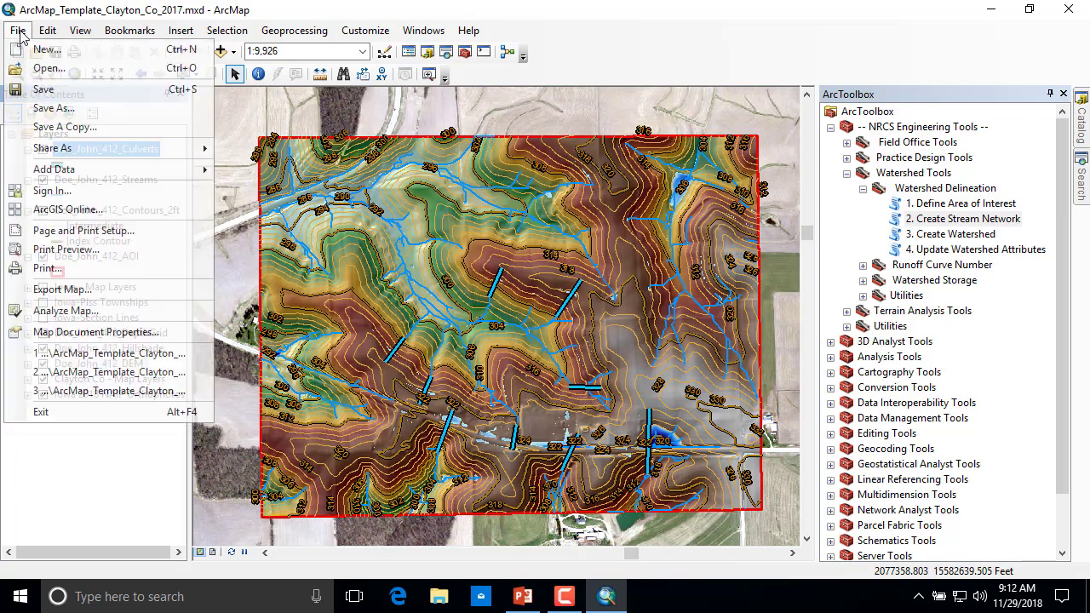
pyautogui.click(57, 110)
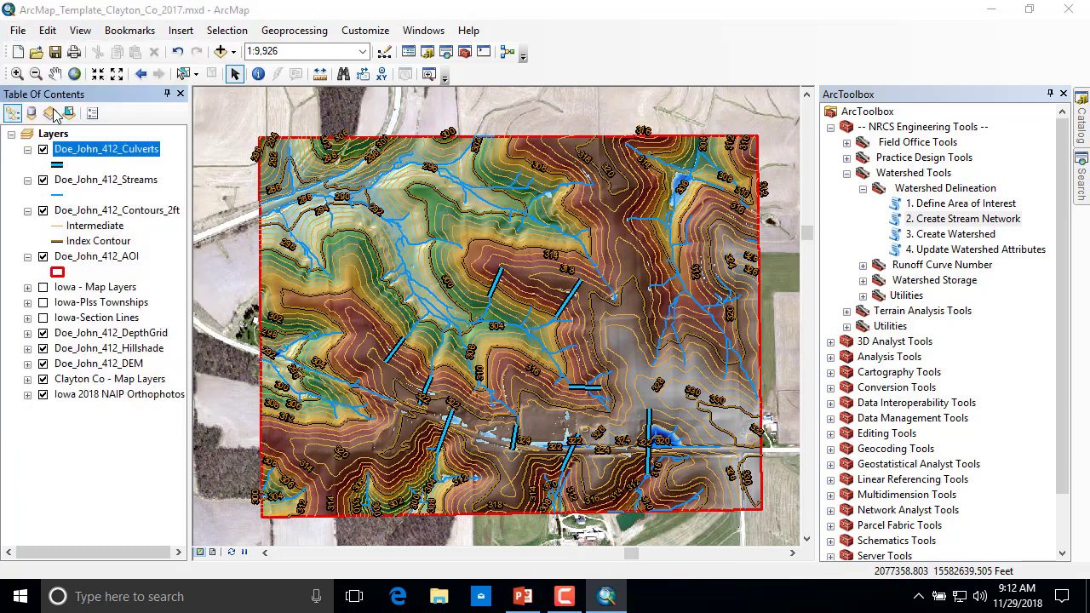
pyautogui.click(608, 150)
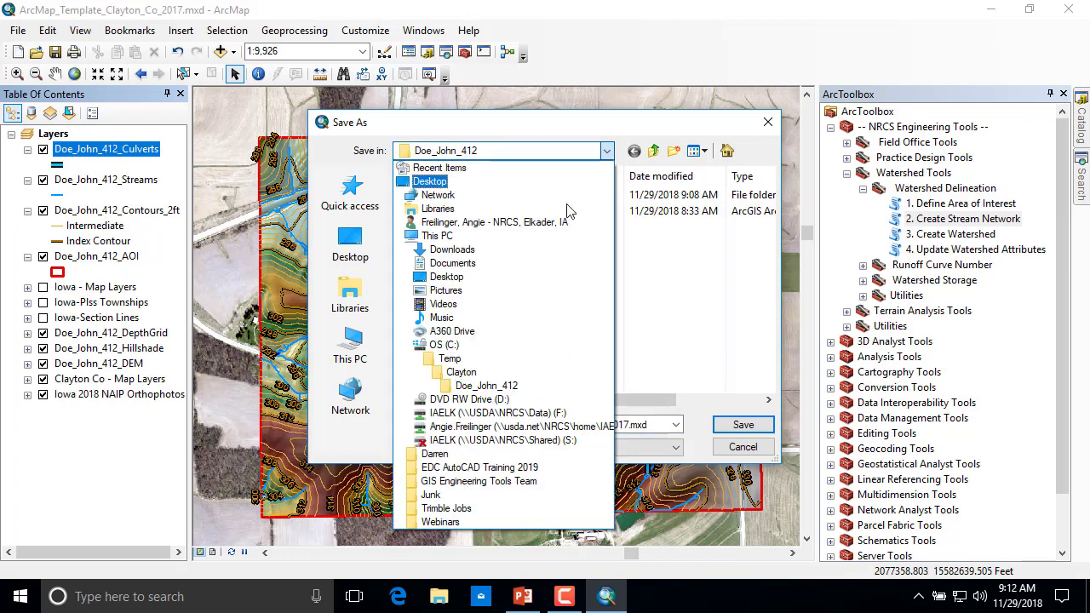
pyautogui.click(486, 386)
pyautogui.click(743, 425)
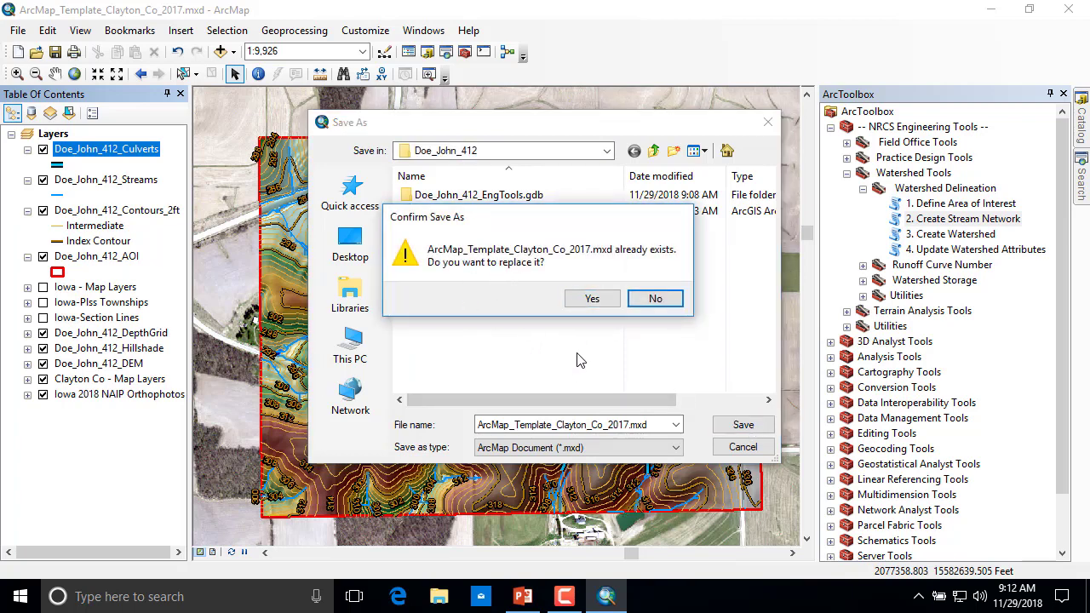
pyautogui.click(592, 298)
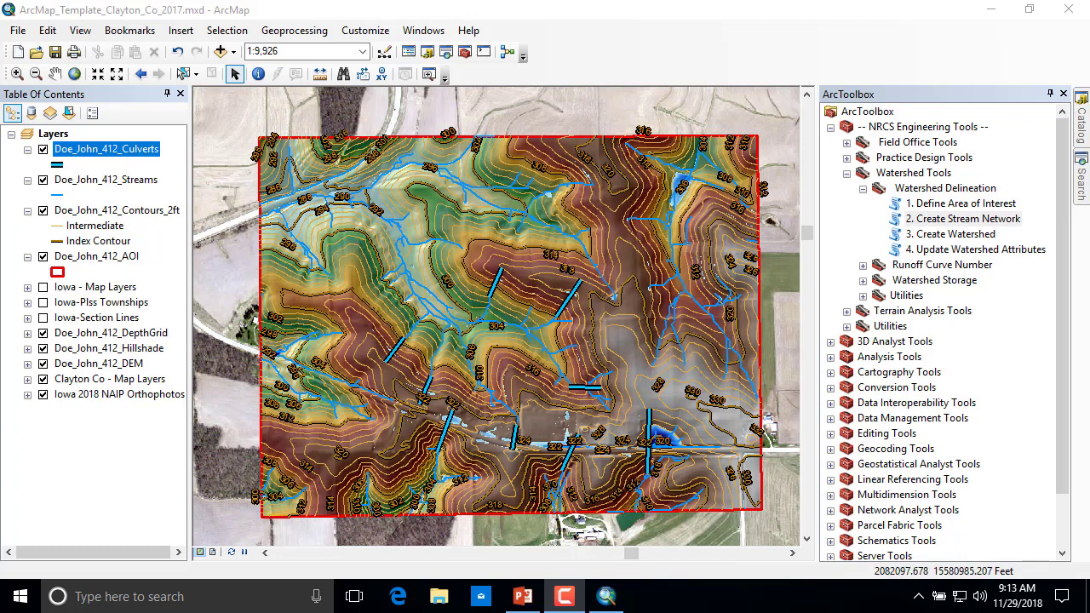
# Open the Create Watershed tool and choose the customer's Streams layer as the AOI stream network feature
pyautogui.doubleClick(933, 234)
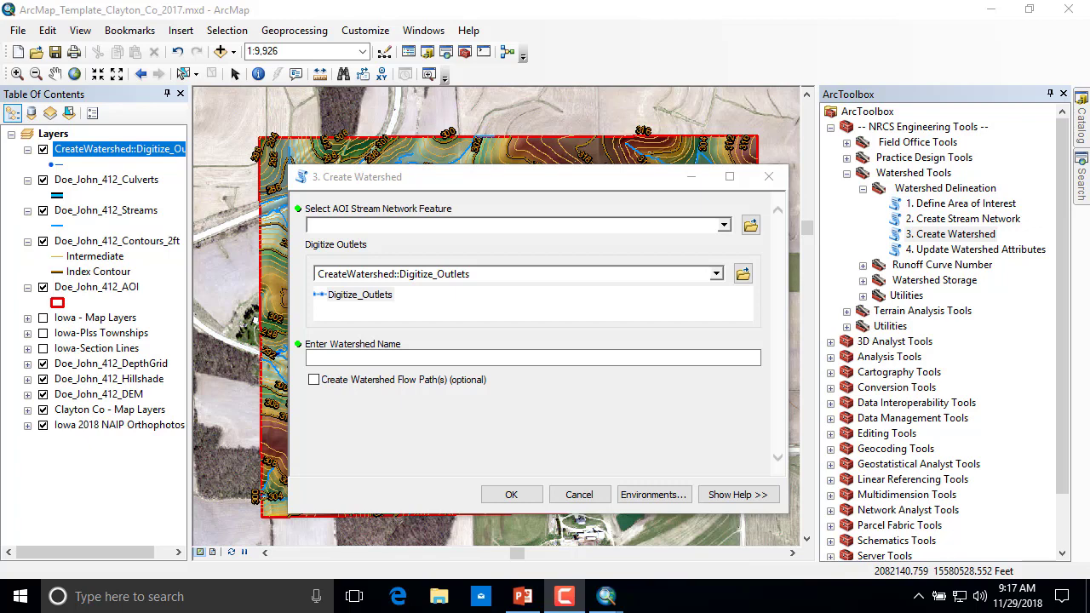
pyautogui.click(724, 224)
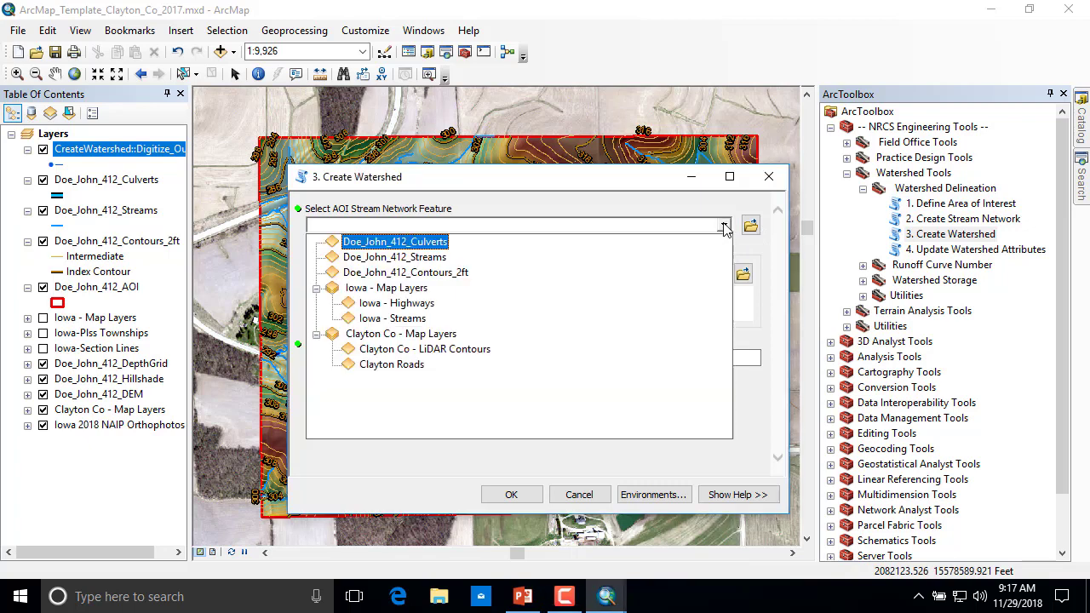
pyautogui.click(401, 261)
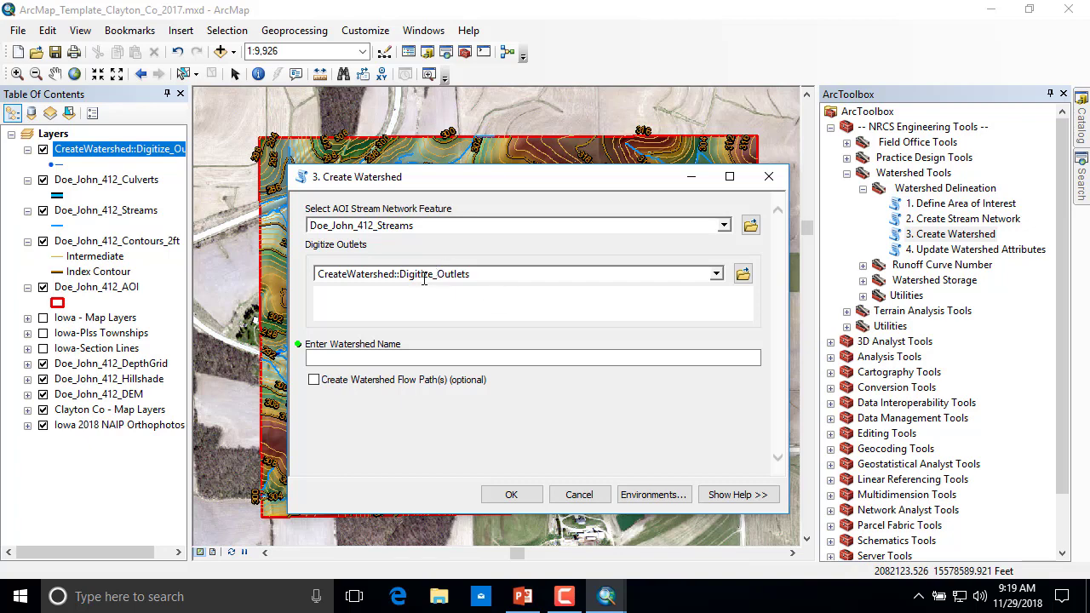
# Digitize an outlet line about 129 m long across the main drainageway near the road in the northwest of the AOI
pyautogui.click(343, 298)
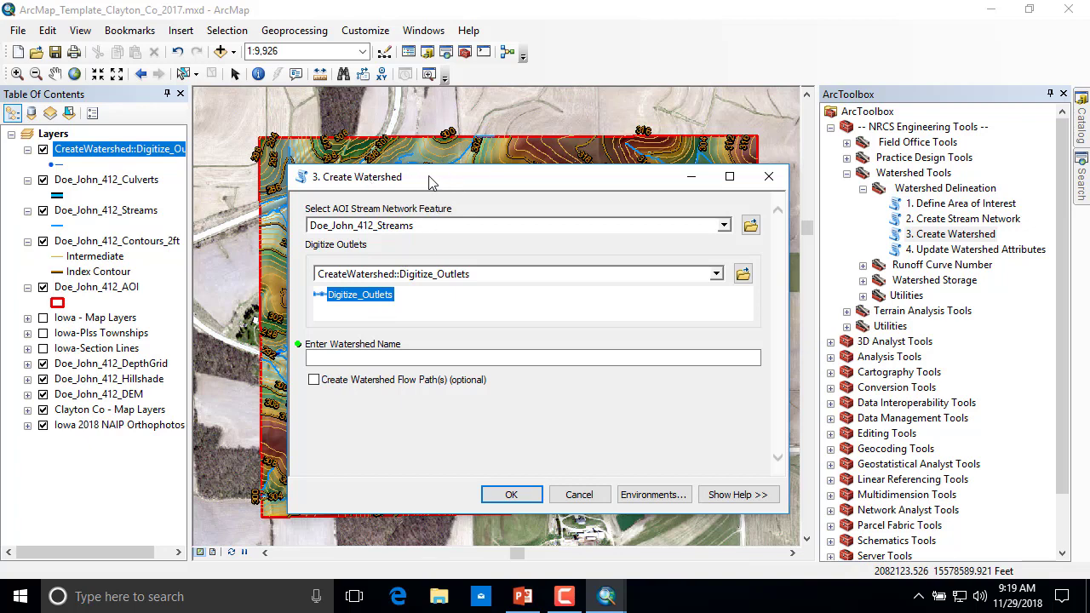
pyautogui.moveTo(423, 183); pyautogui.dragTo(1089, 182)
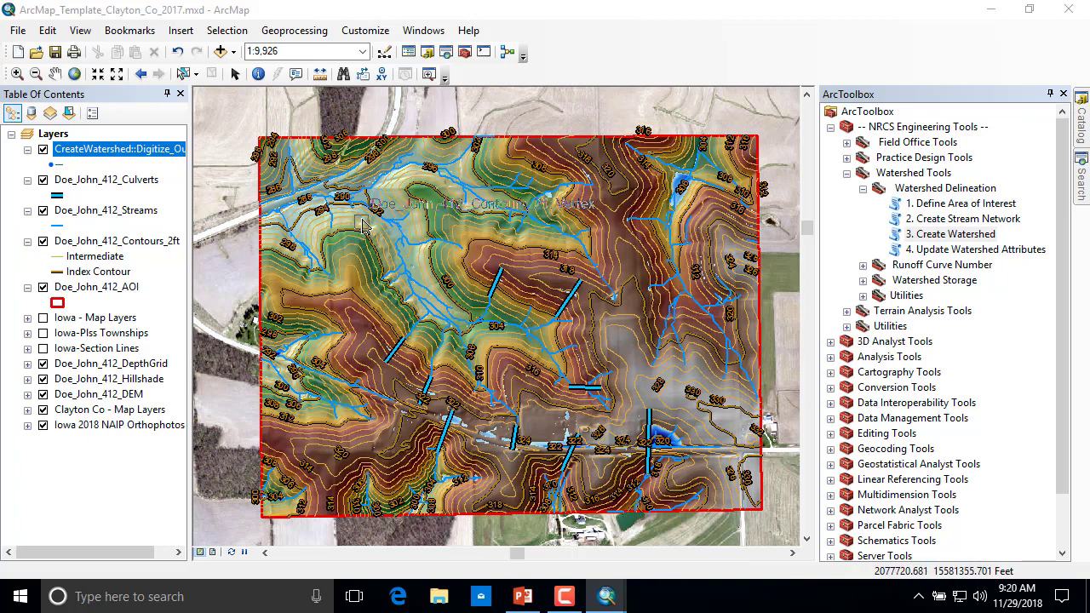
pyautogui.click(361, 222)
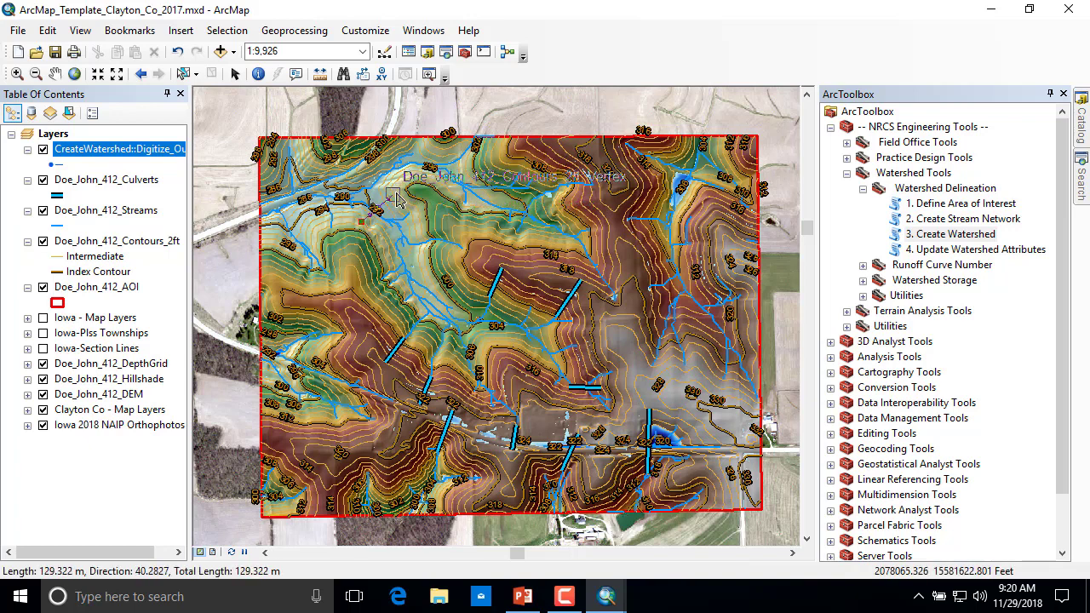
pyautogui.click(392, 196)
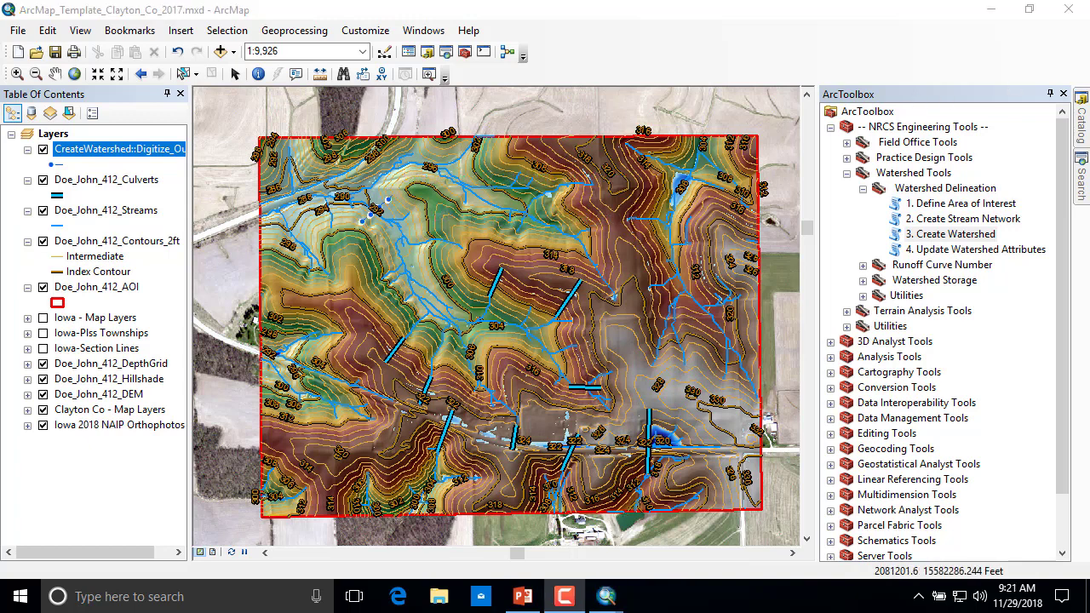
# Name the watershed with the customer's name followed by _WW1 and run Create Watershed with the flow path option
pyautogui.doubleClick(950, 234)
pyautogui.moveTo(1047, 71); pyautogui.dragTo(451, 128)
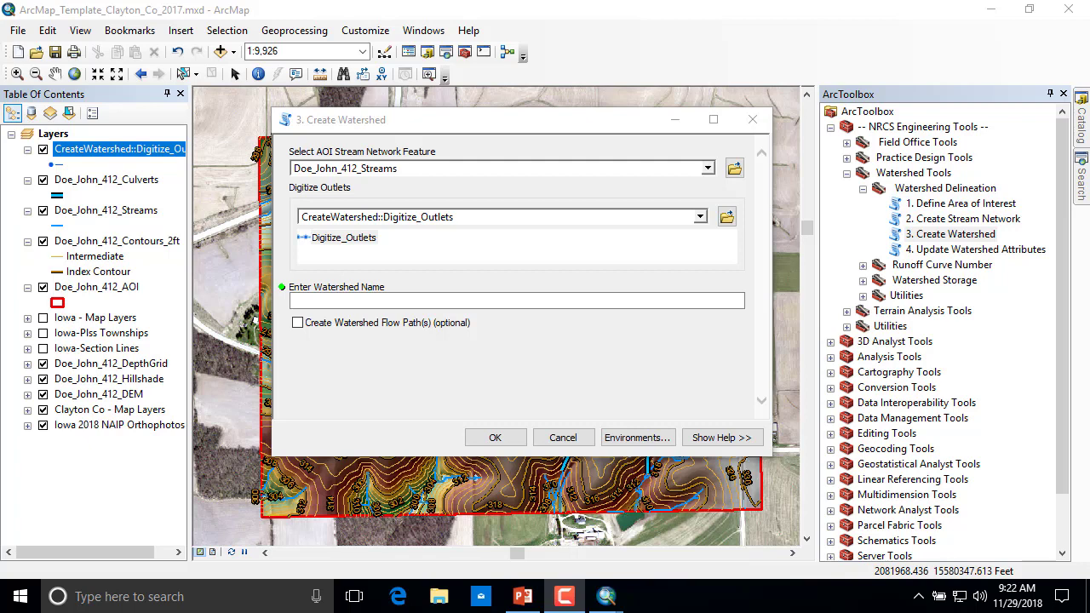
pyautogui.click(331, 298)
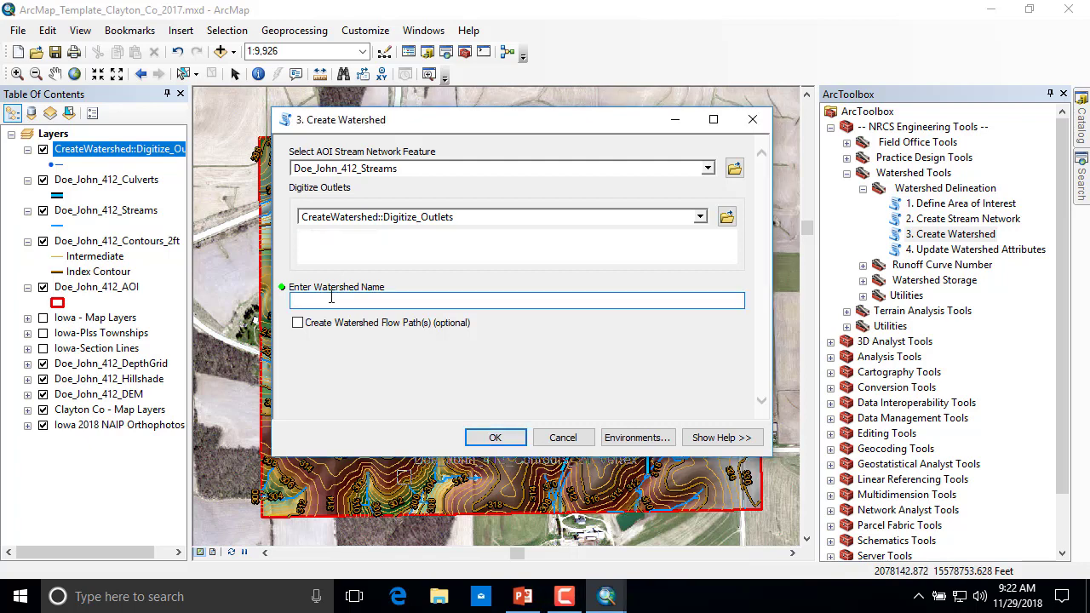
pyautogui.write('Doe_John_WW1')
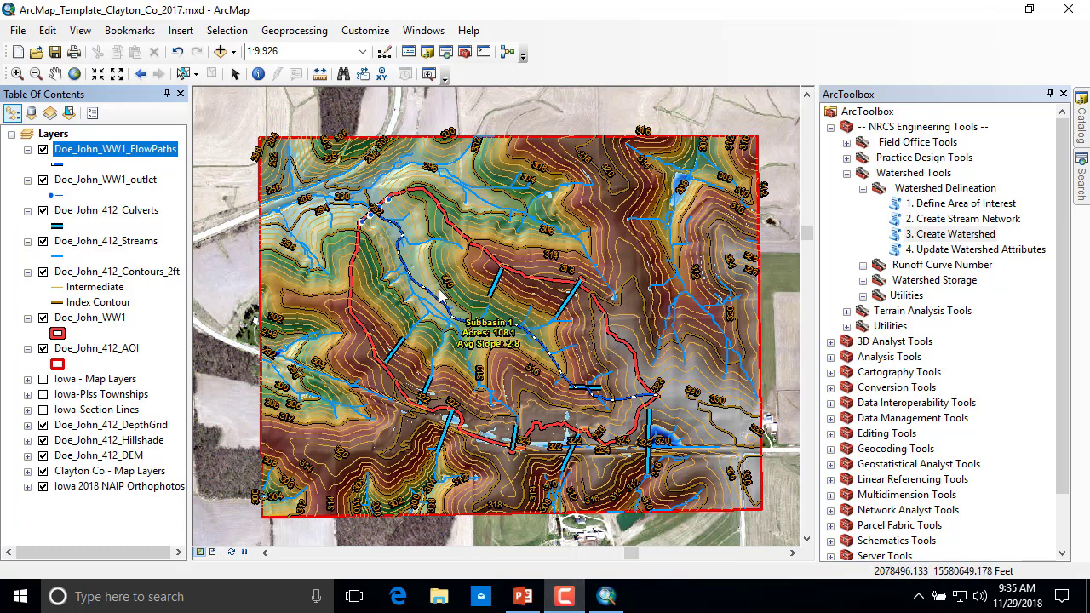
# Examine the flow path type and length in the WW1_FlowPaths layer's attribute table, and close the table
pyautogui.rightClick(110, 156)
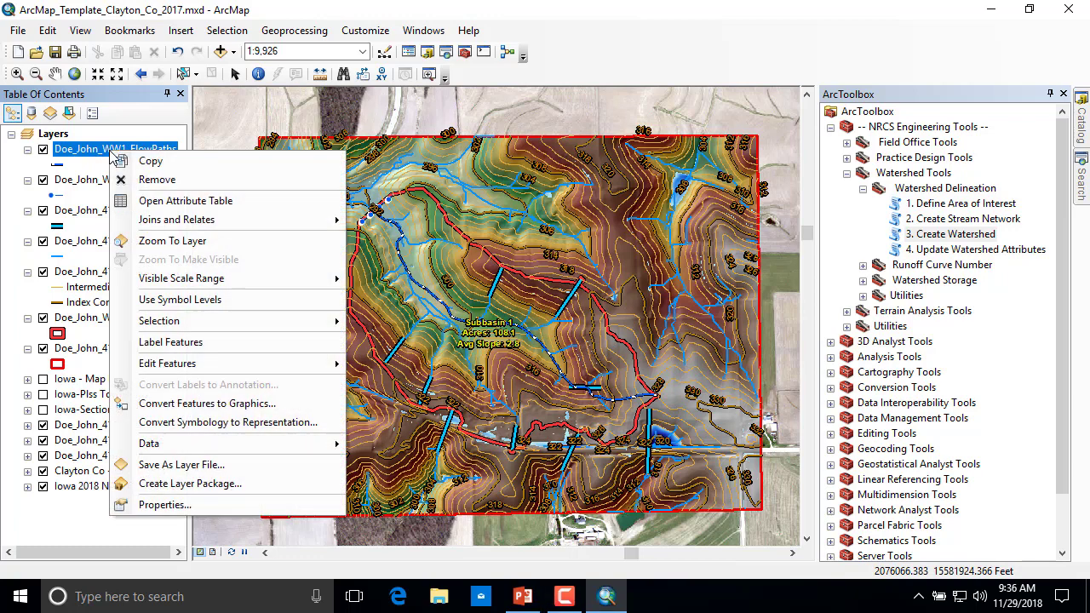
pyautogui.click(188, 202)
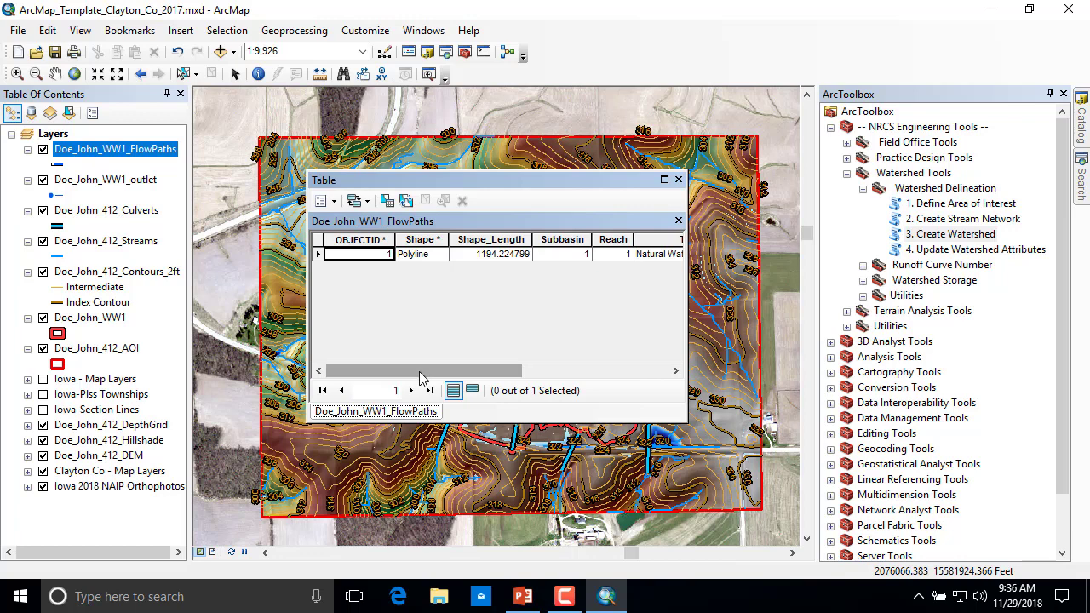
pyautogui.moveTo(418, 377); pyautogui.dragTo(565, 378)
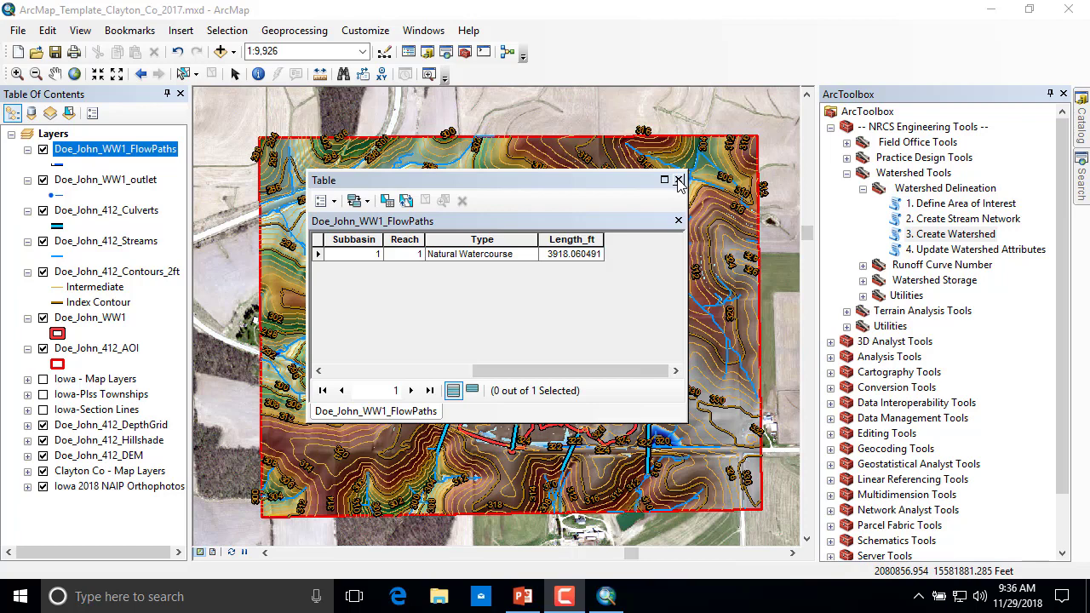
pyautogui.click(679, 180)
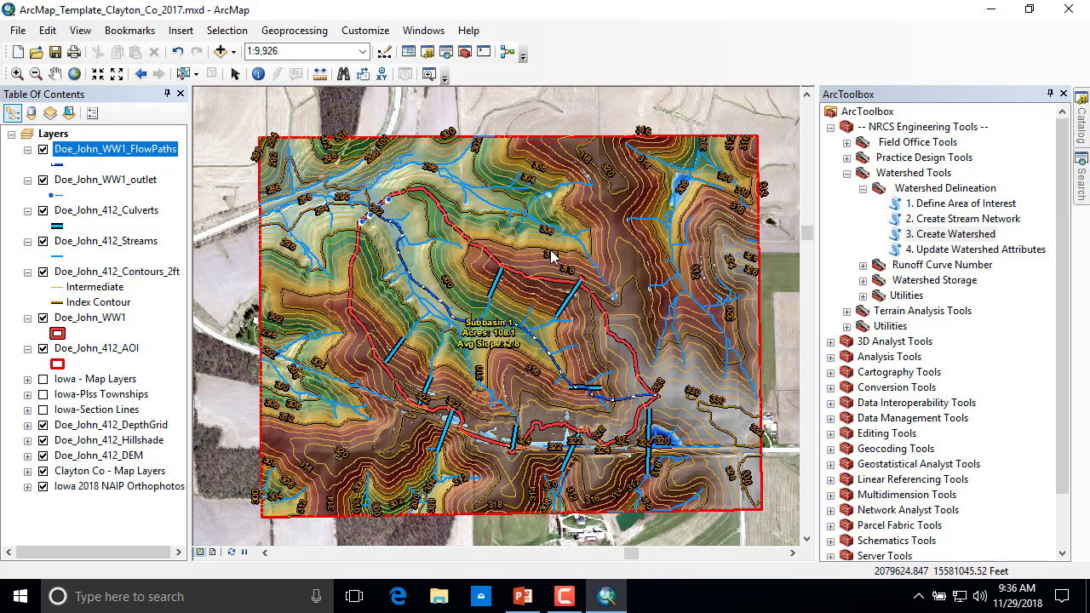
# Save the map with the new watershed layers over ArcMap_Template_Clayton_Co_2017.mxd in the customer's folder under Temp\Clayton
pyautogui.click(17, 32)
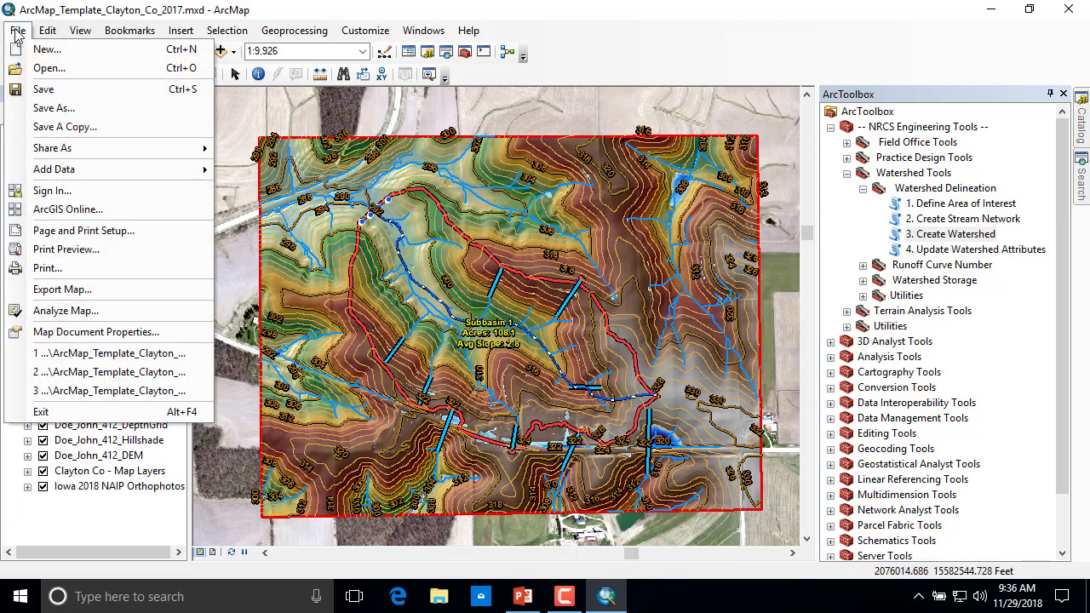
pyautogui.press('Right')
pyautogui.moveTo(18, 33)
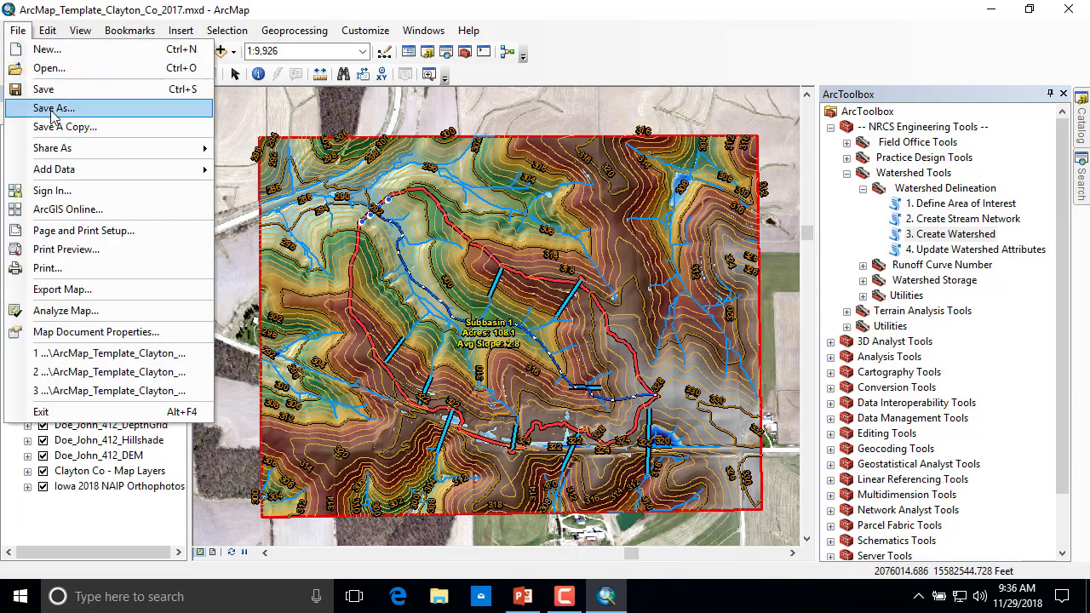
pyautogui.click(53, 108)
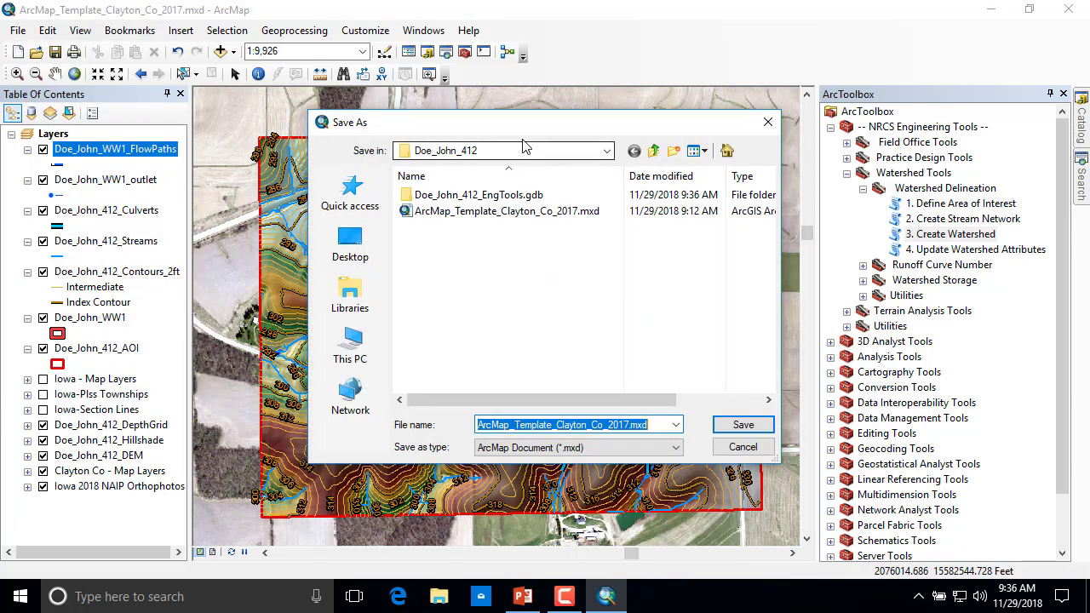
pyautogui.click(520, 150)
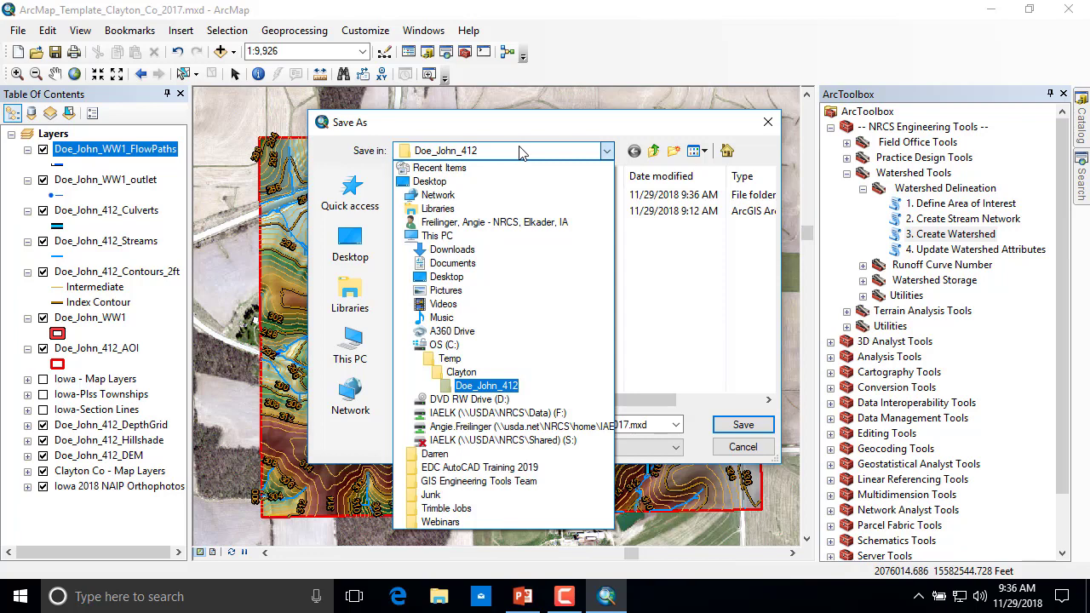
pyautogui.click(502, 386)
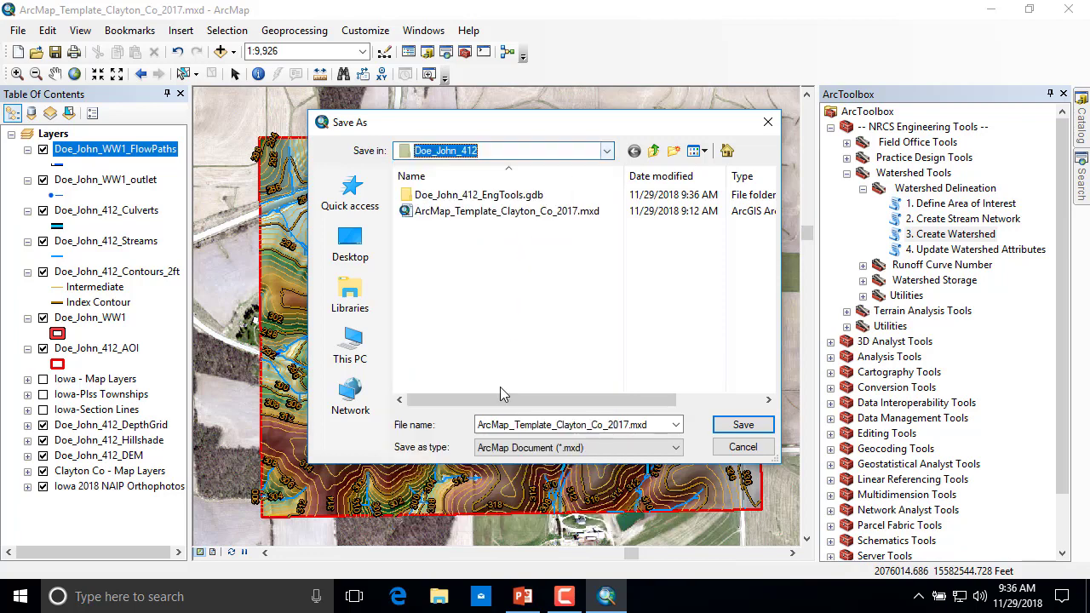
pyautogui.click(742, 426)
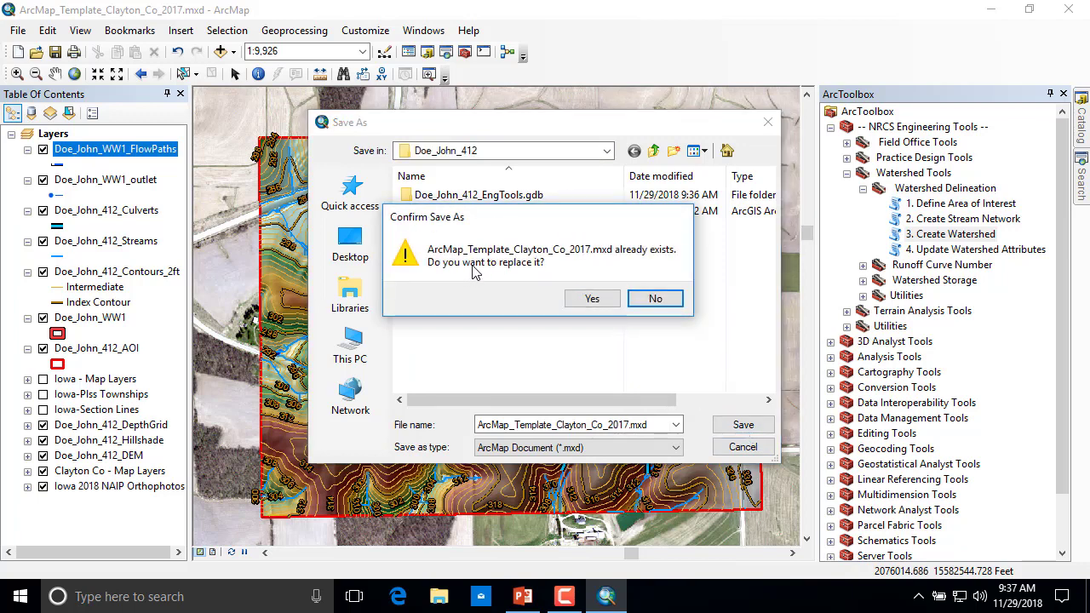
pyautogui.click(591, 299)
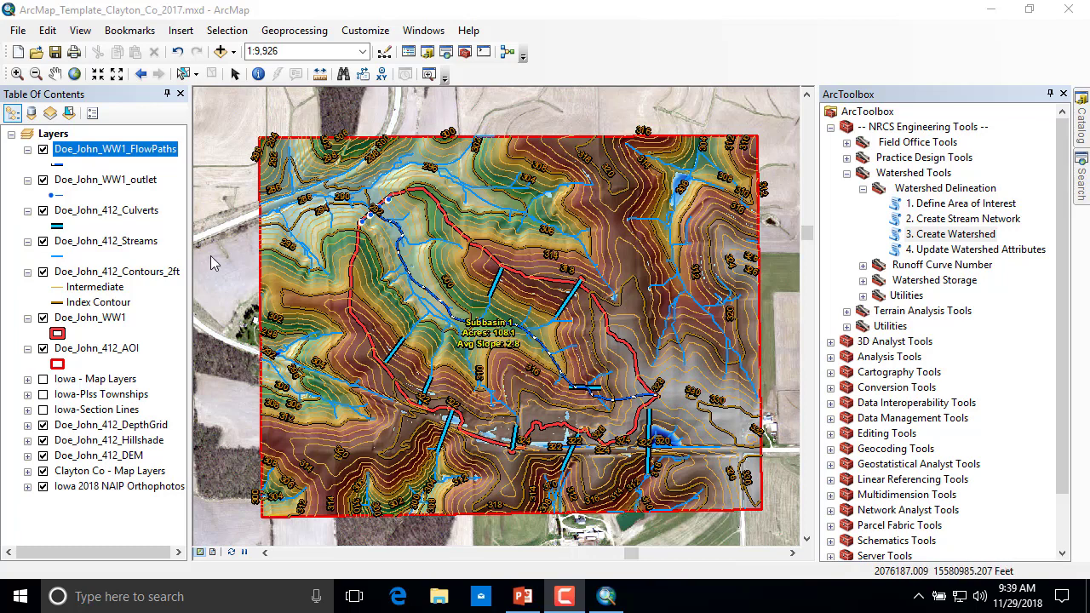
# Start editing the WW1_FlowPaths layer and move a vertex at the flow path's sharp bend slightly to the west
pyautogui.rightClick(126, 151)
pyautogui.moveTo(200, 362)
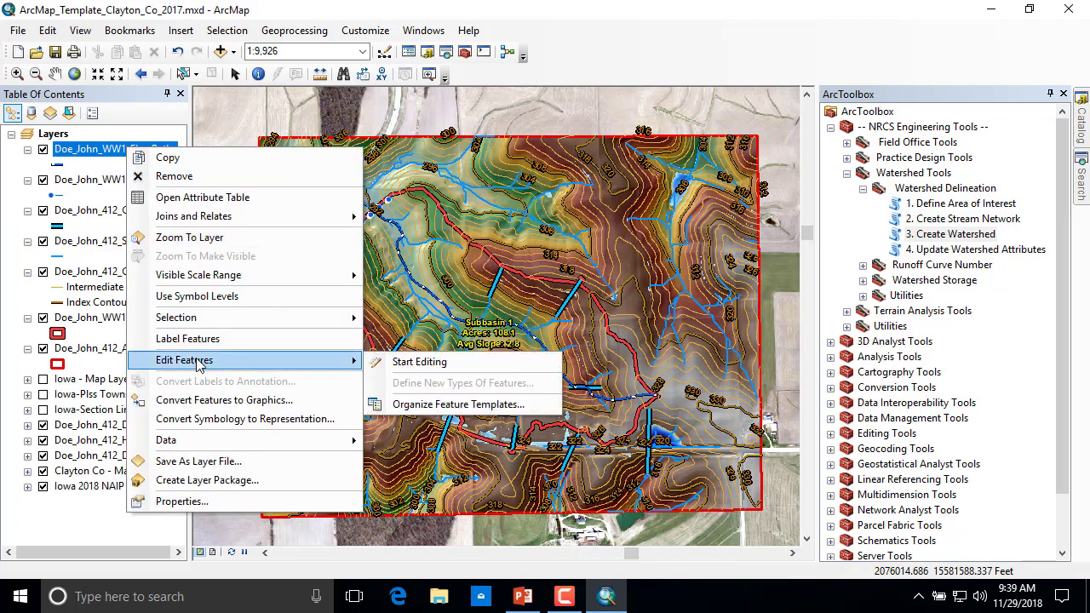
pyautogui.click(419, 362)
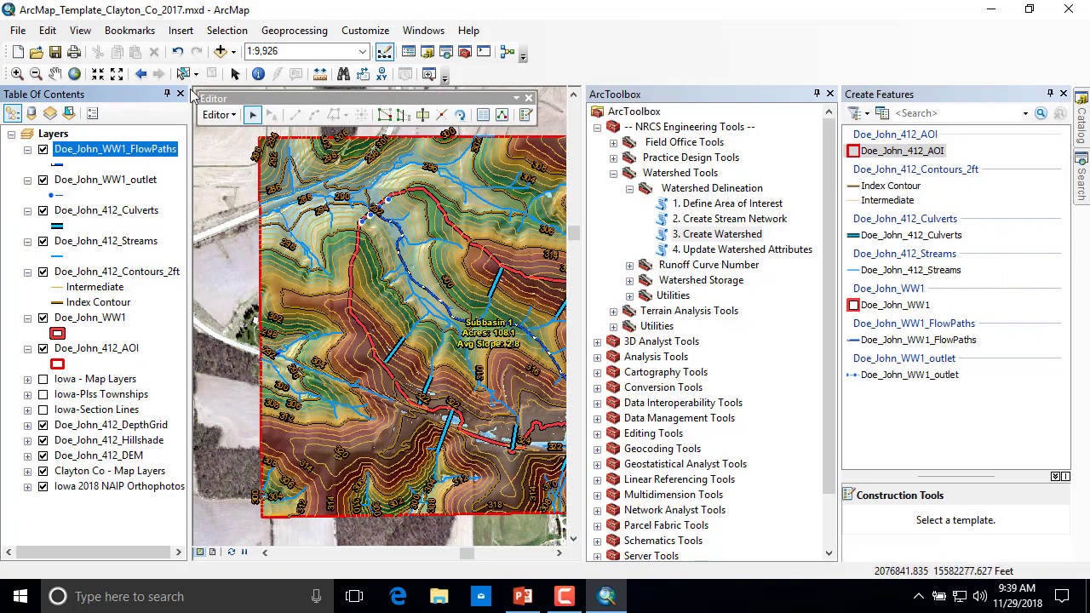
pyautogui.click(17, 74)
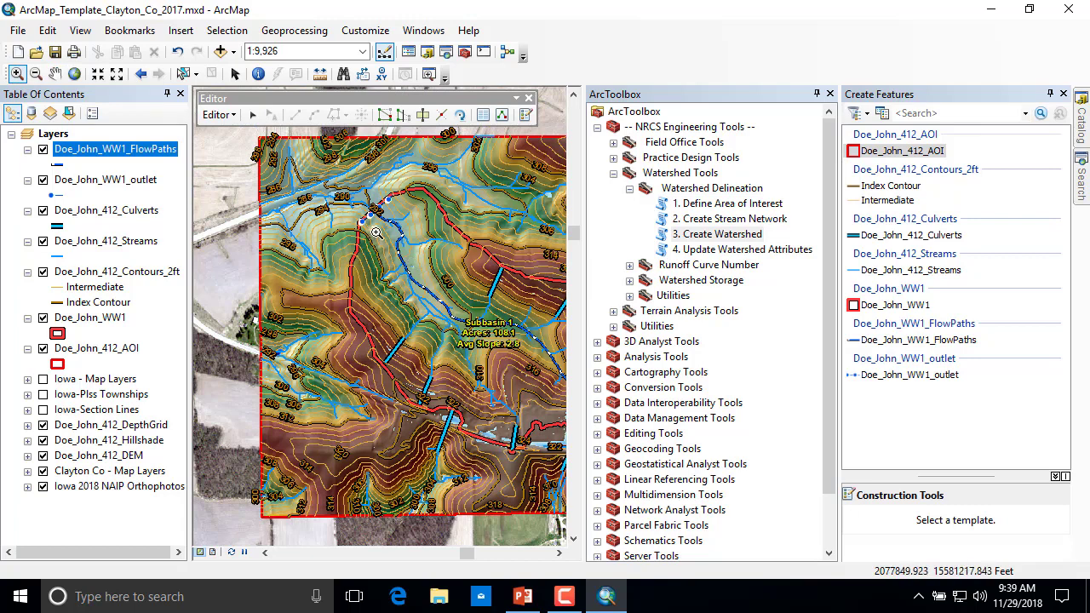
pyautogui.moveTo(389, 230); pyautogui.dragTo(415, 258)
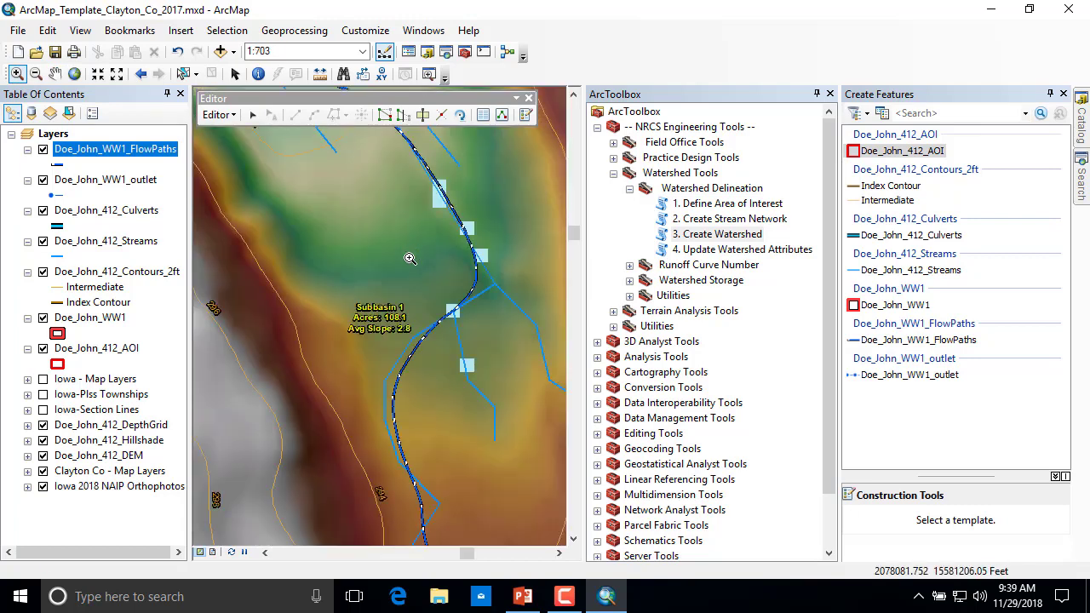
pyautogui.click(252, 117)
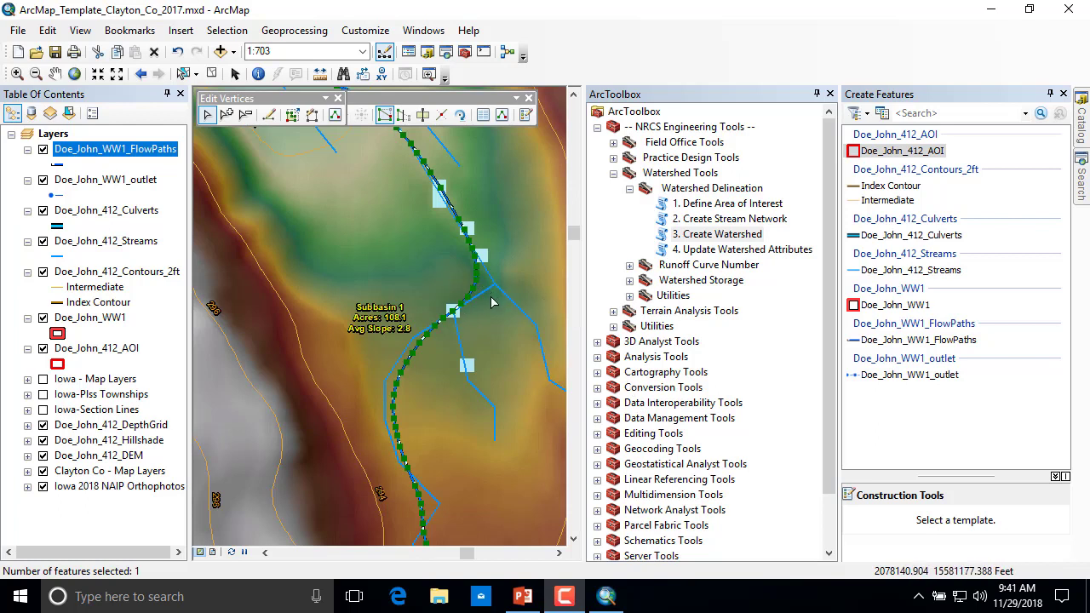
pyautogui.moveTo(473, 288)
pyautogui.mouseDown()
pyautogui.moveTo(455, 283)
pyautogui.moveTo(492, 299)
pyautogui.moveTo(463, 285)
pyautogui.mouseUp()
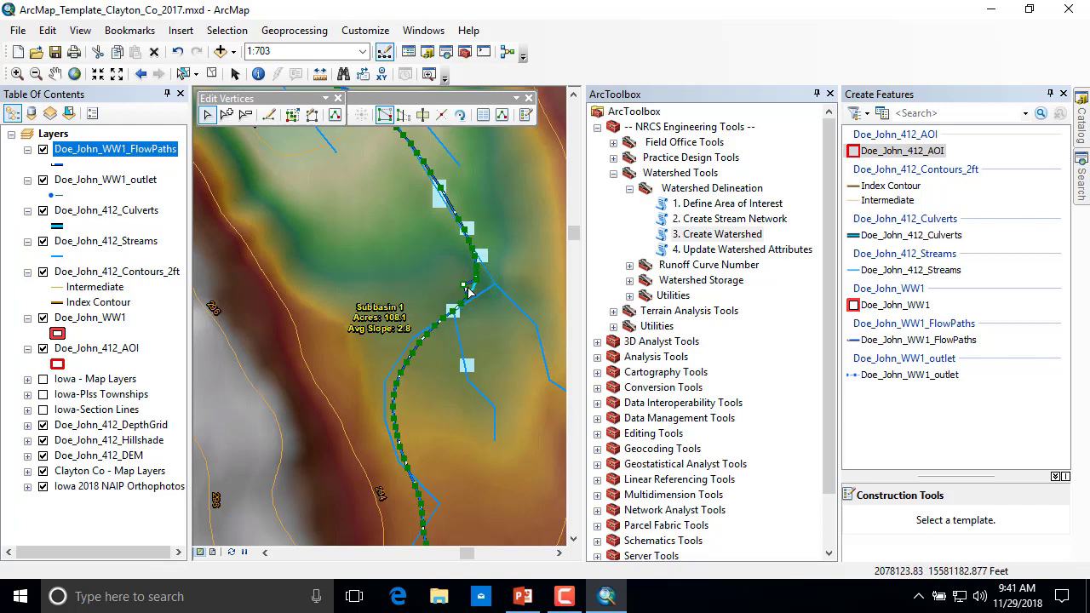
pyautogui.click(385, 239)
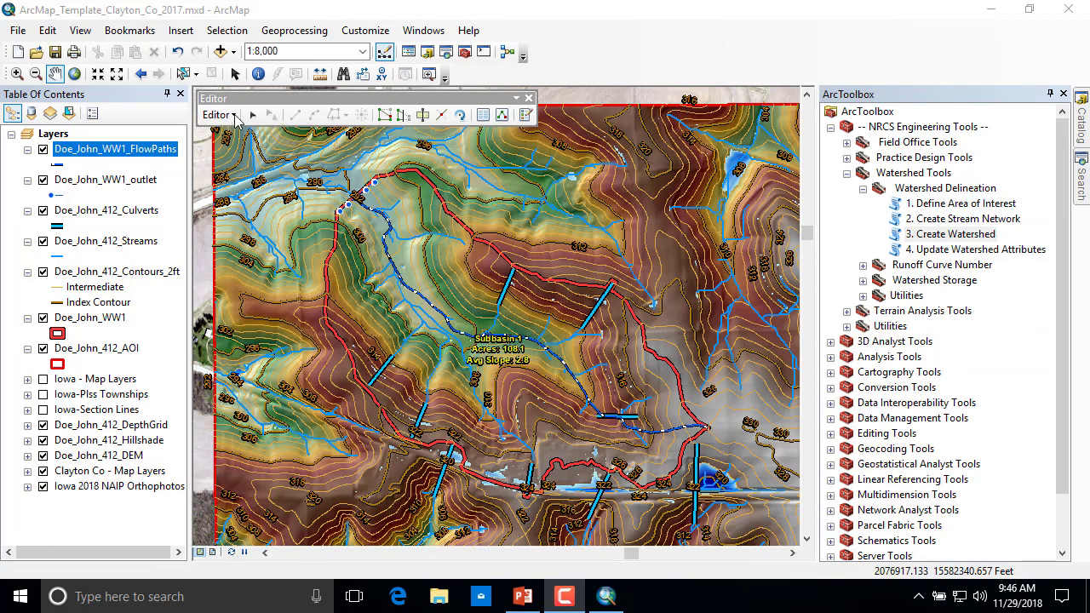
# Stop editing the flow path, save the edits, and close the Editor toolbar
pyautogui.click(234, 117)
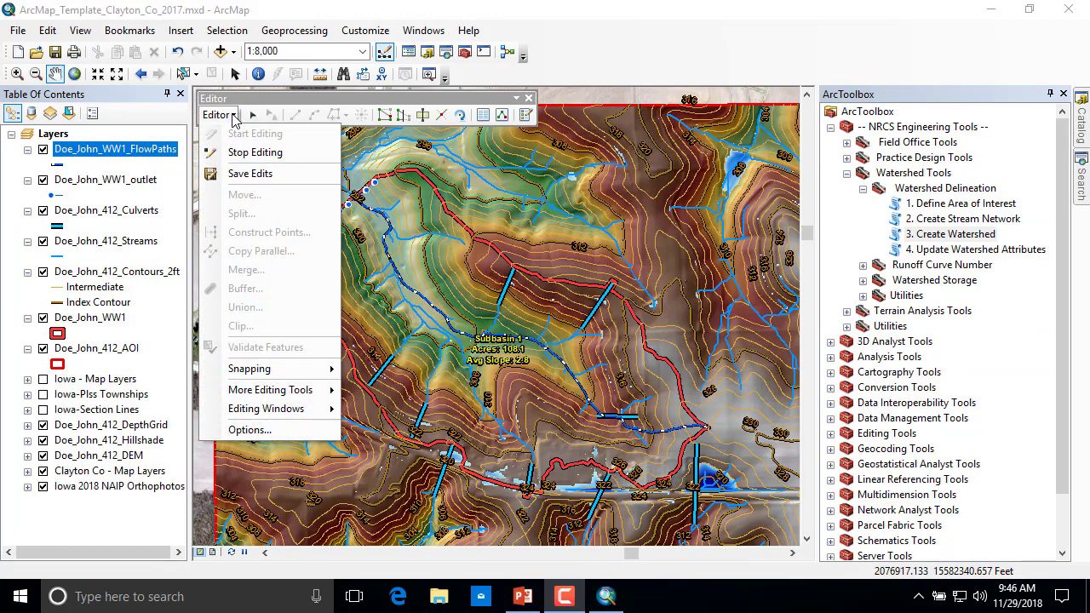
pyautogui.click(256, 153)
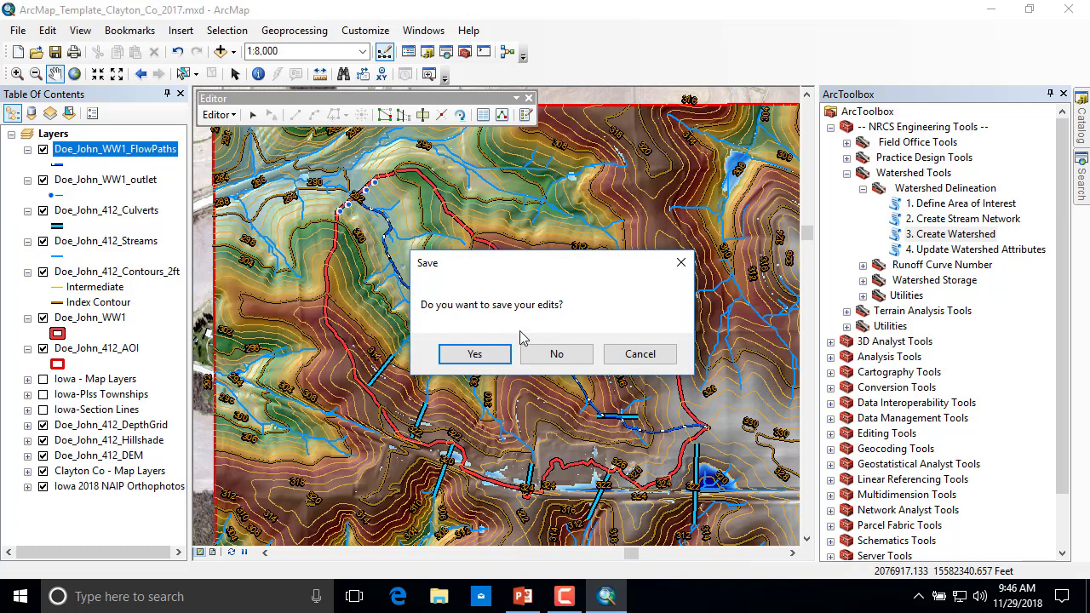
pyautogui.click(474, 355)
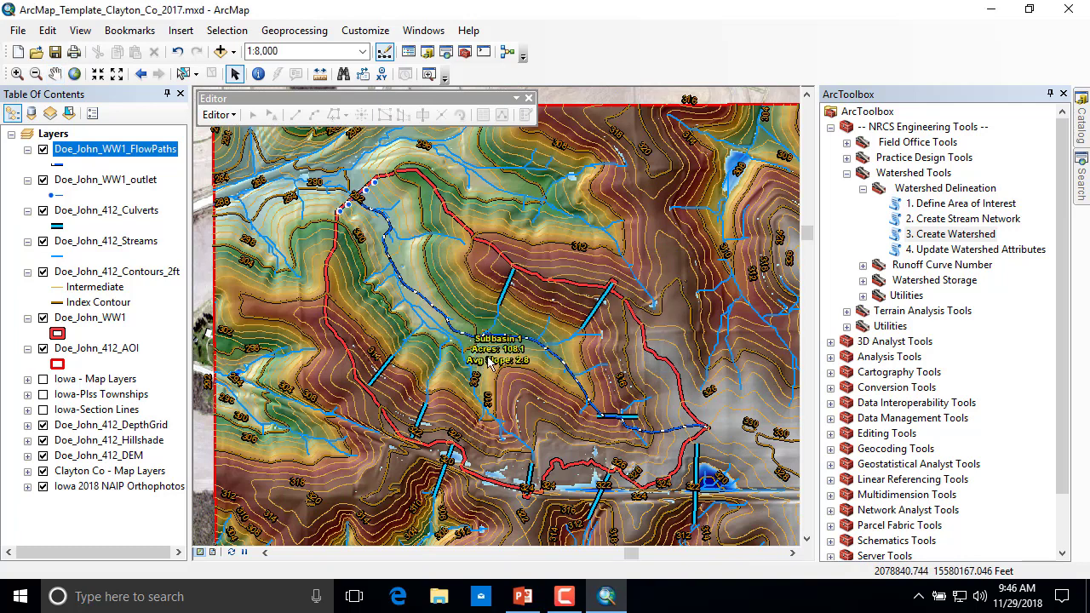
pyautogui.click(527, 100)
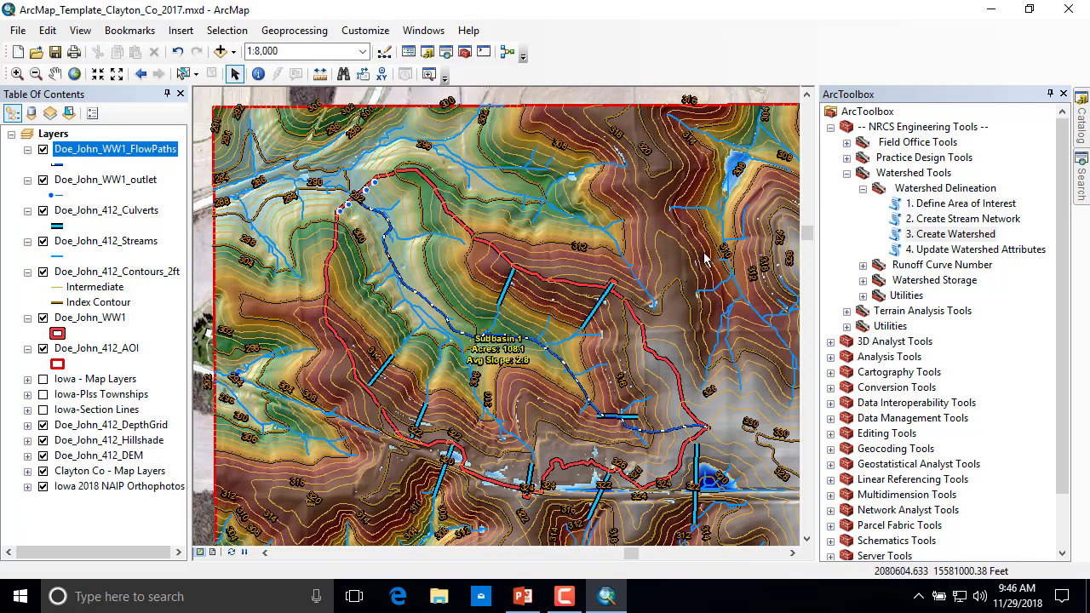
# Hide the WW1_outlet, 412_Culverts, 412_Streams and 412_Contours_2ft layers on the map
pyautogui.click(565, 596)
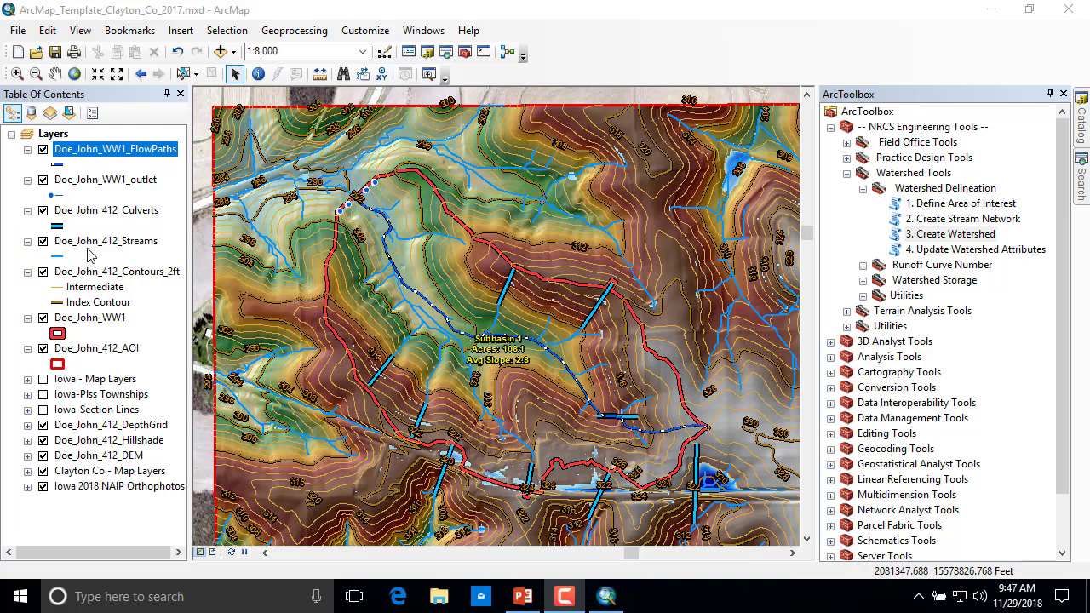
pyautogui.click(43, 180)
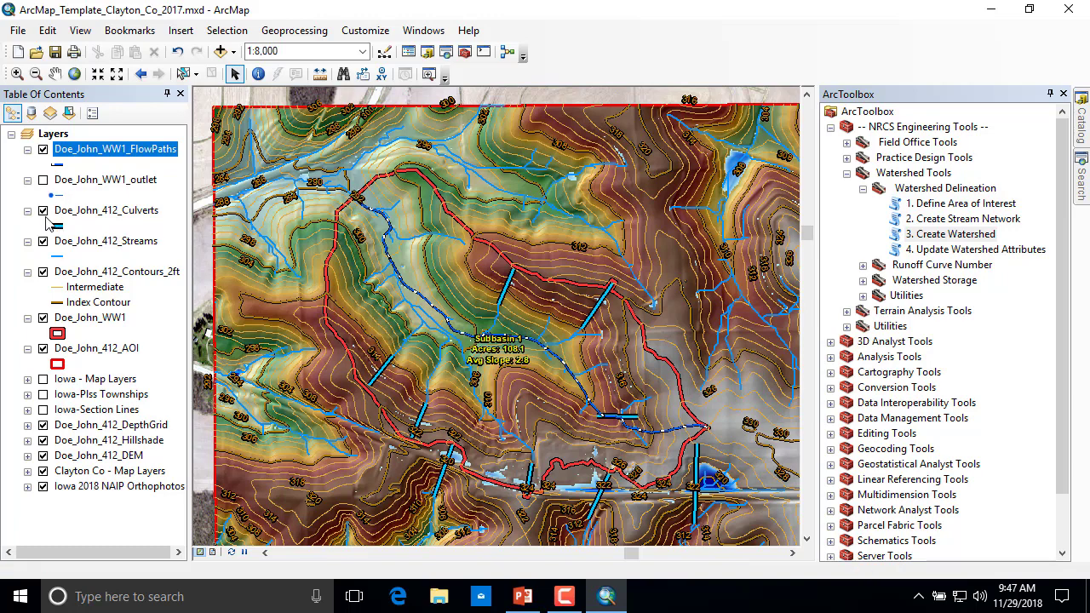
pyautogui.click(42, 211)
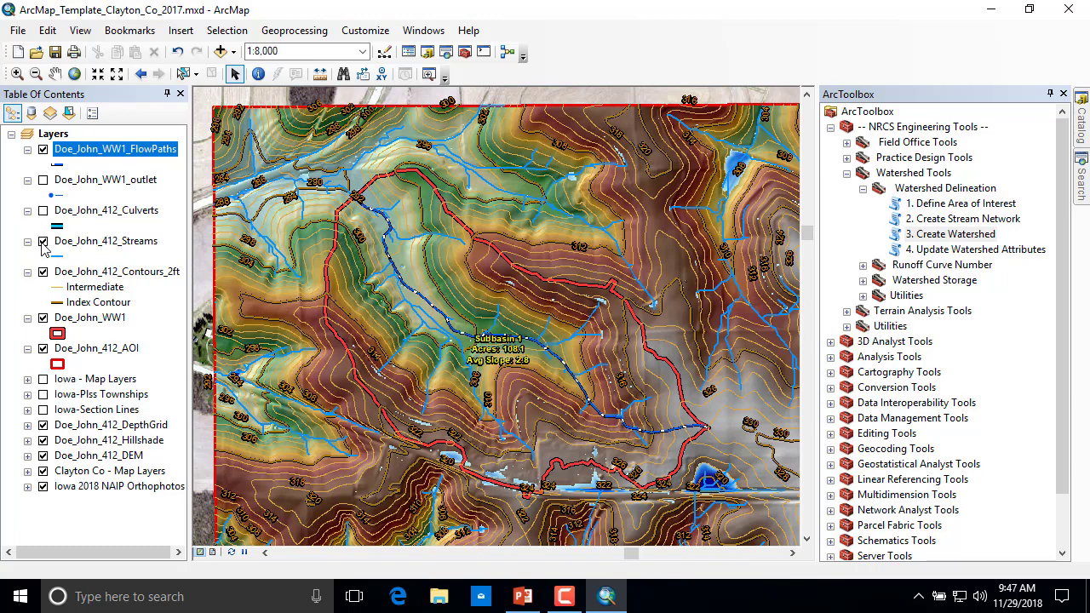
pyautogui.click(44, 242)
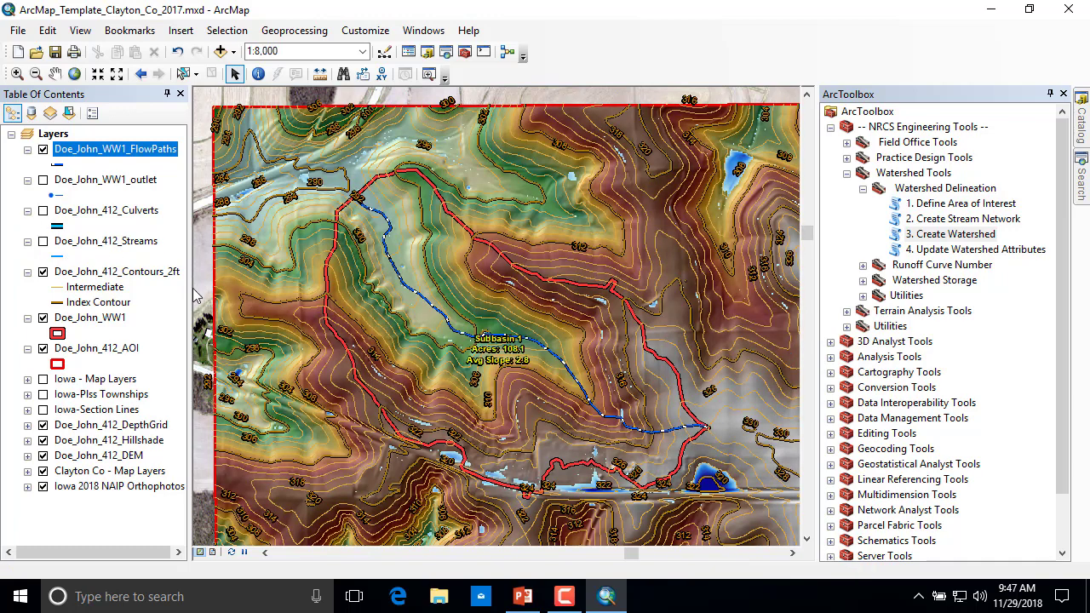
pyautogui.click(43, 276)
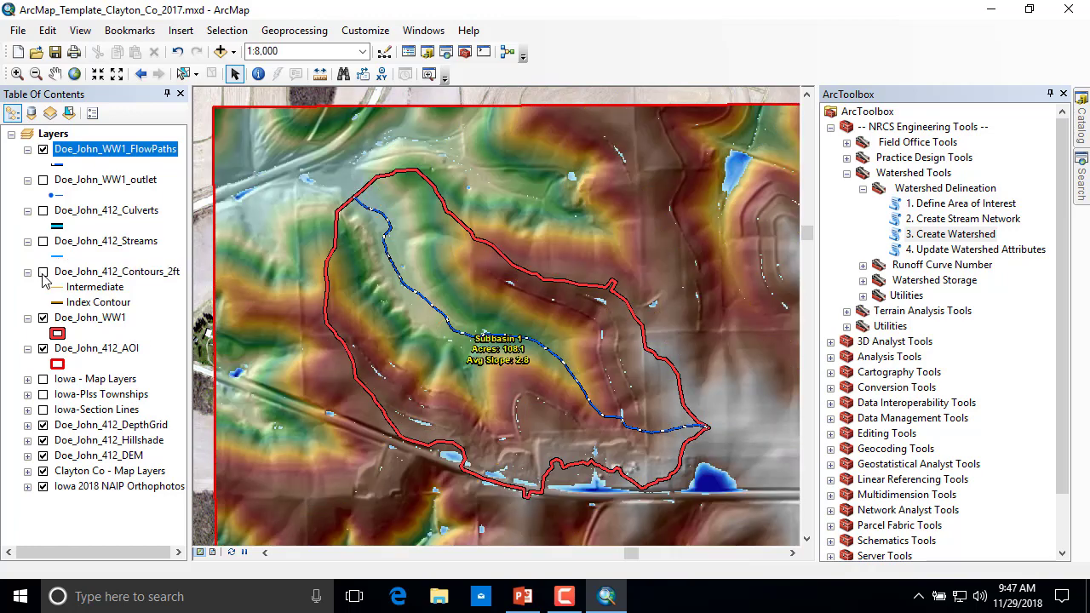
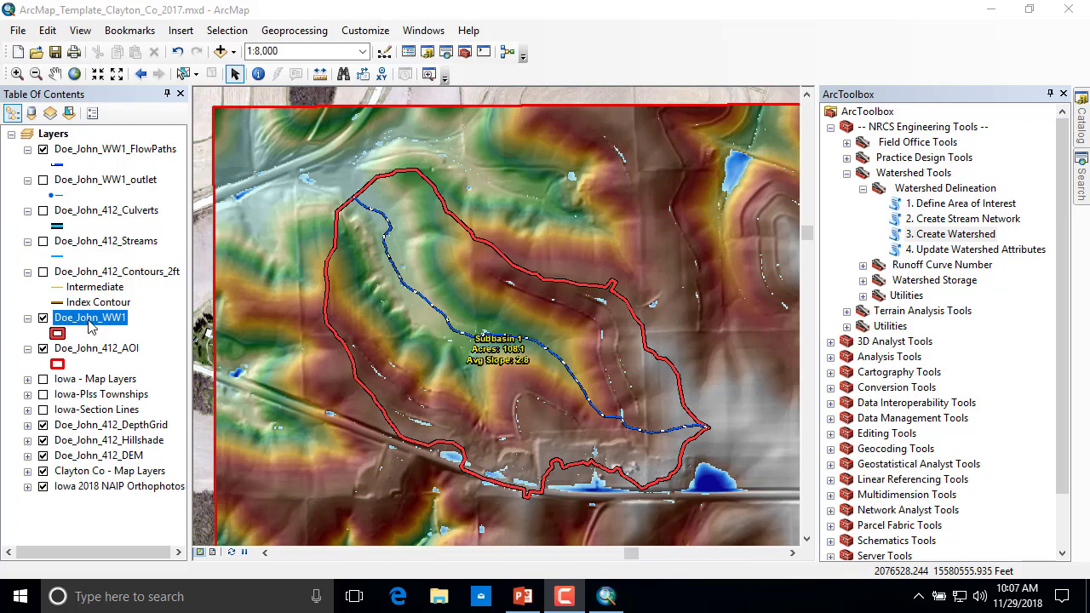
# Start editing the WW1 watershed layer and make it the only selectable layer
pyautogui.rightClick(91, 328)
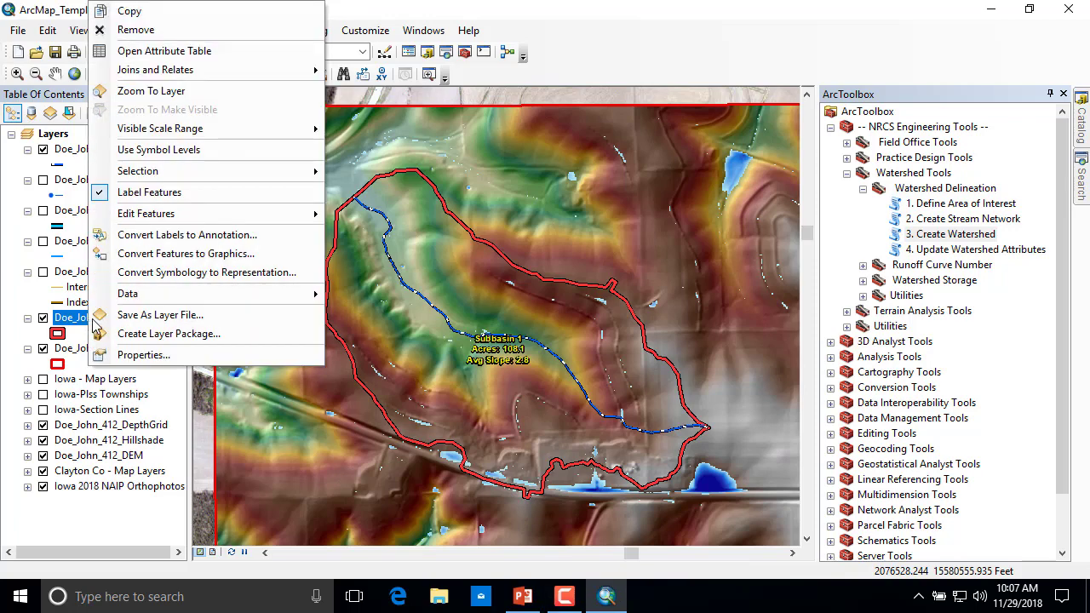
pyautogui.moveTo(160, 217)
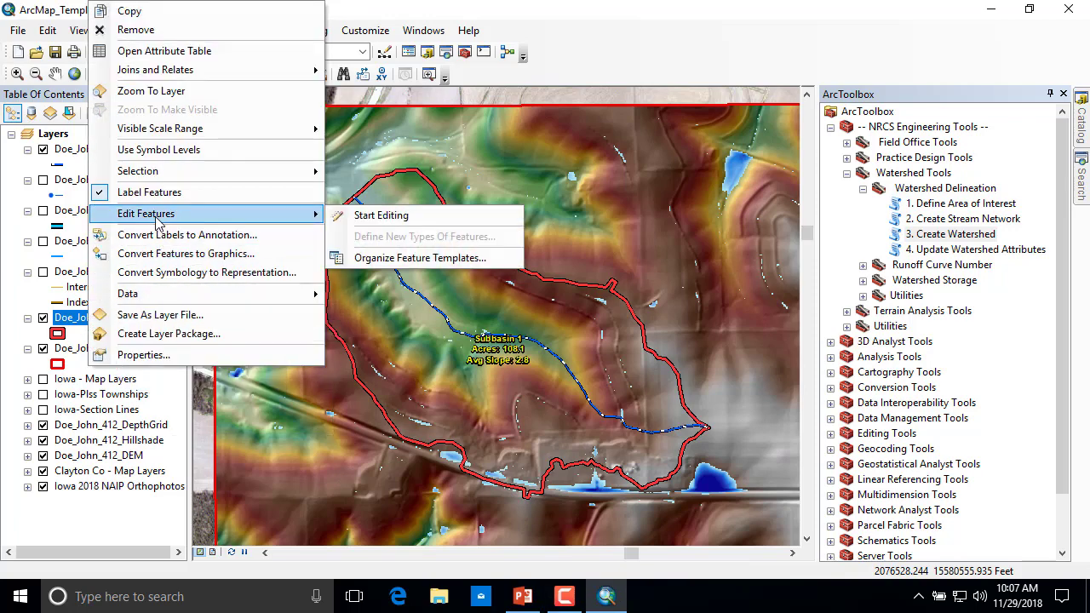
pyautogui.click(404, 218)
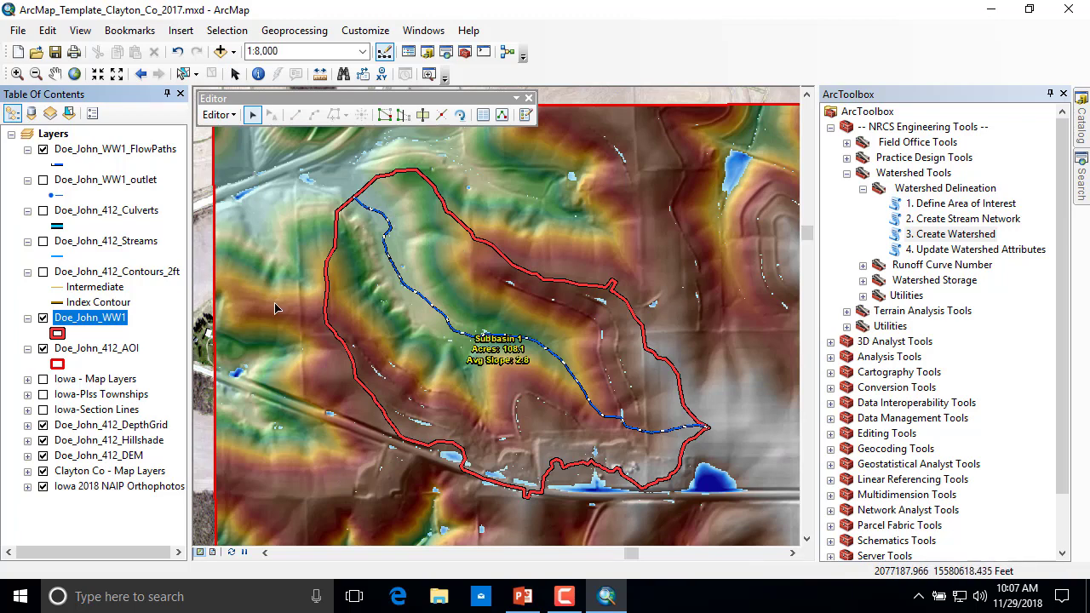
pyautogui.rightClick(85, 324)
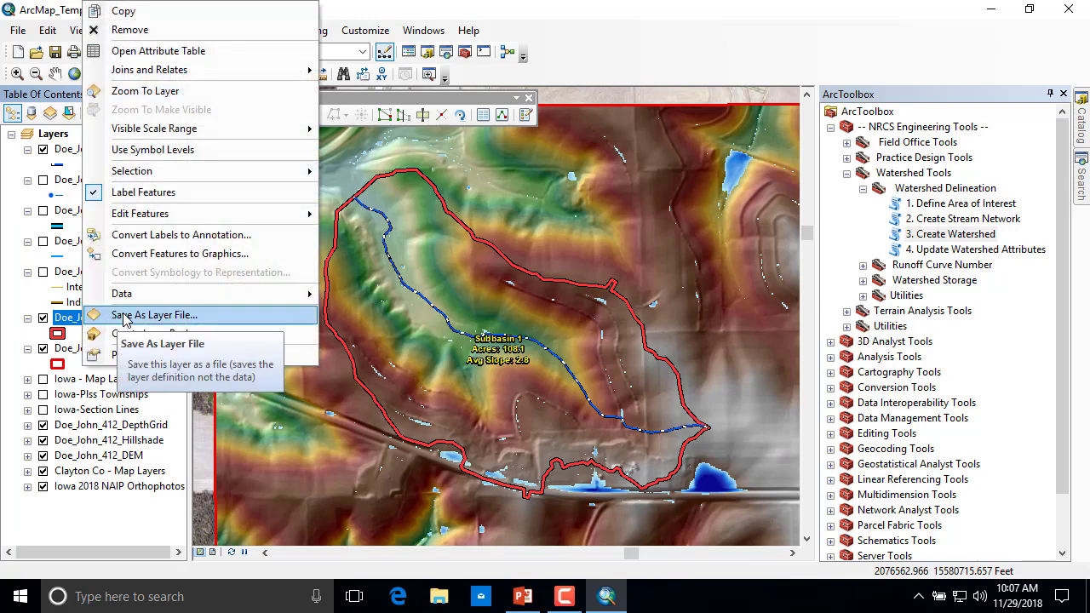
pyautogui.moveTo(146, 174)
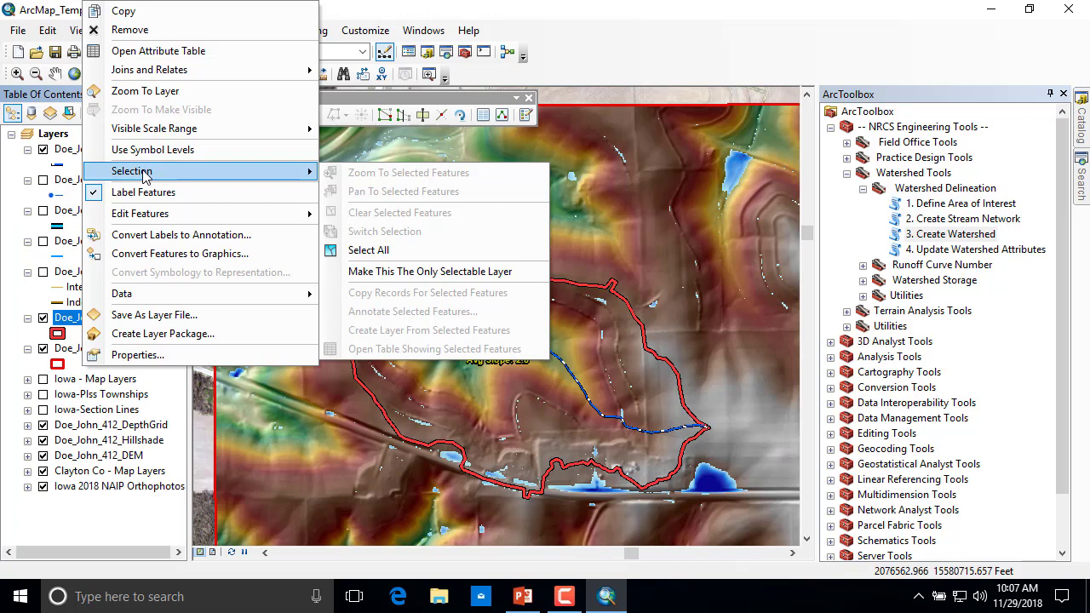
pyautogui.click(384, 272)
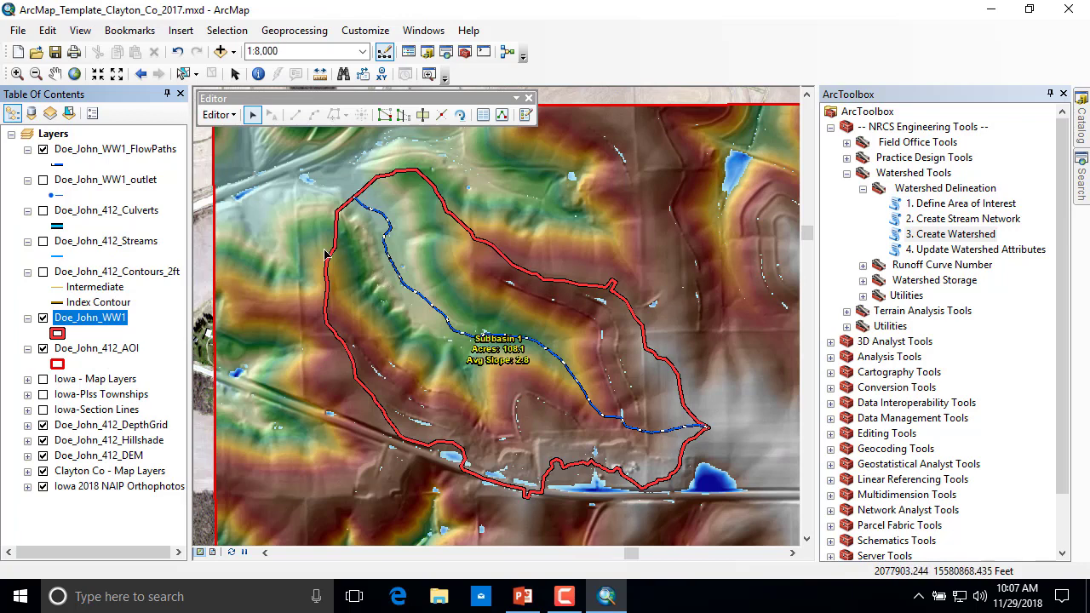
# Select the WW1 watershed polygon and reshape its southern boundary with the Reshape Feature tool to follow the road past the inward notch
pyautogui.click(182, 75)
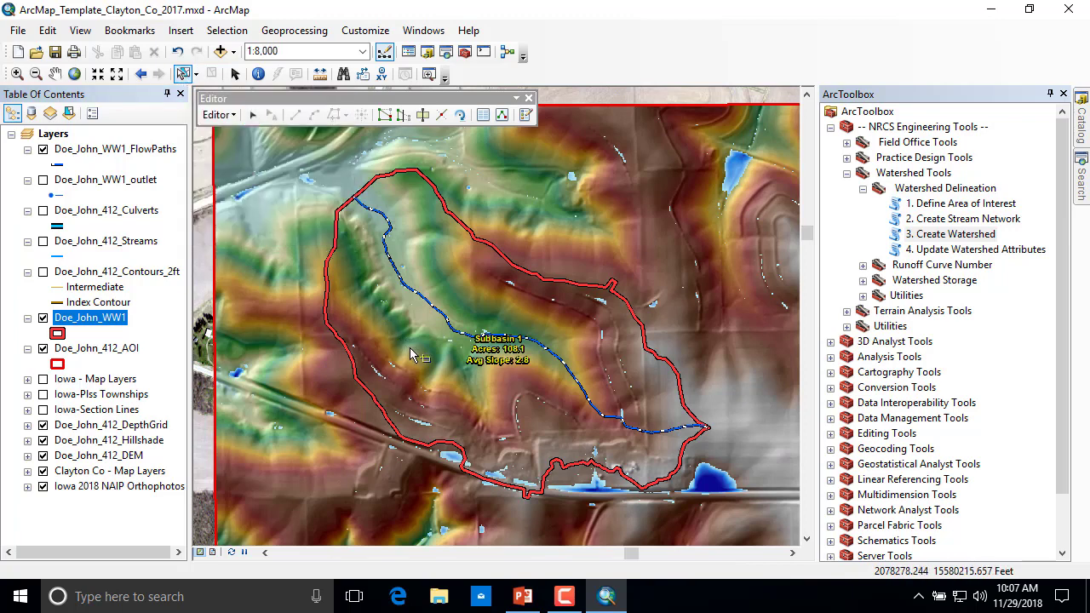
pyautogui.click(461, 279)
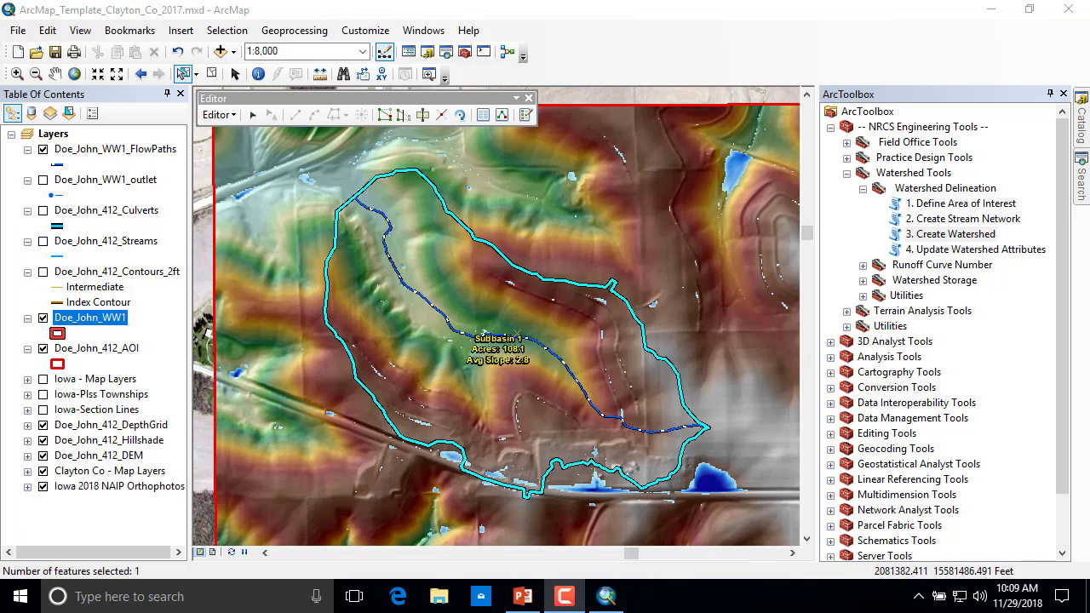
pyautogui.click(236, 76)
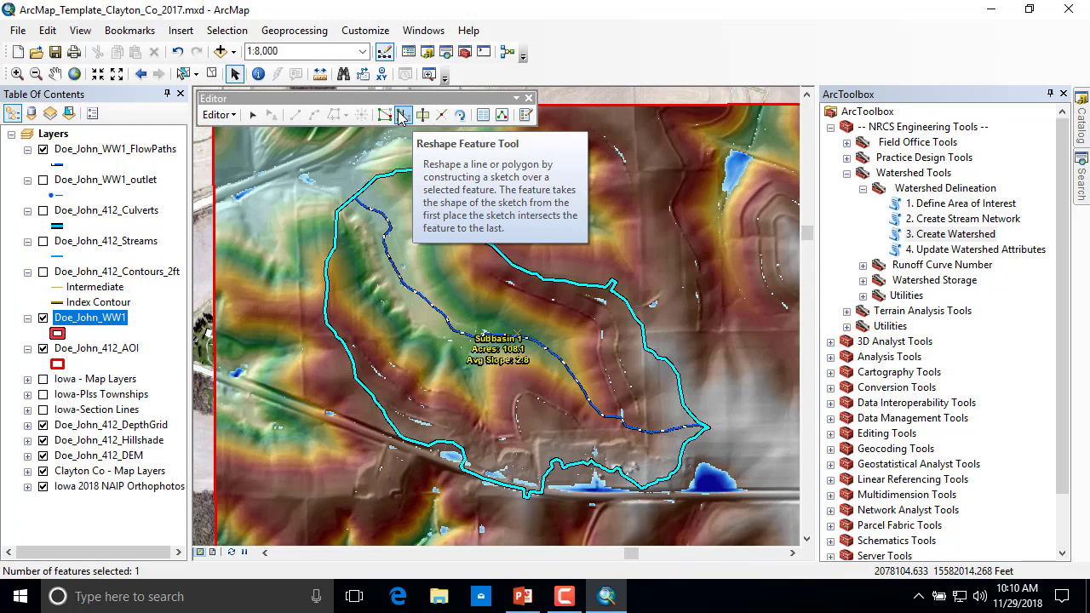
pyautogui.click(400, 117)
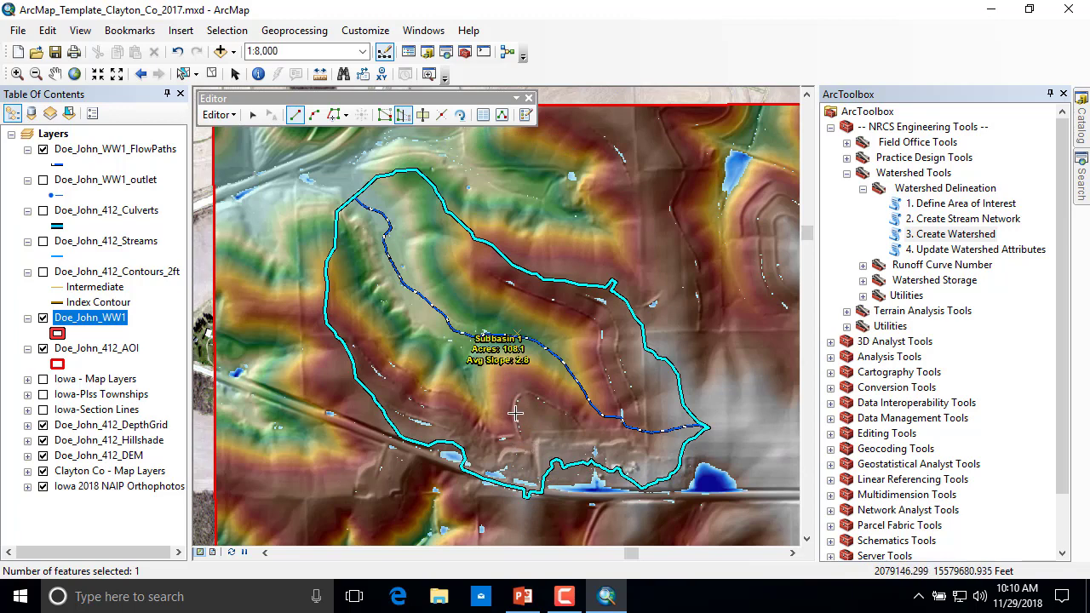
pyautogui.click(515, 413)
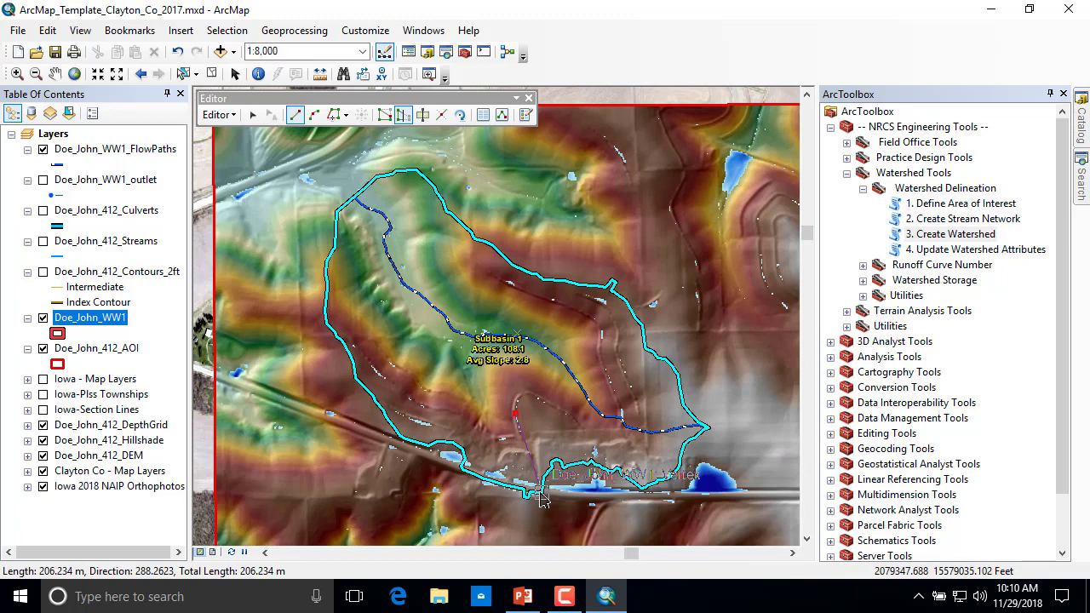
pyautogui.click(541, 492)
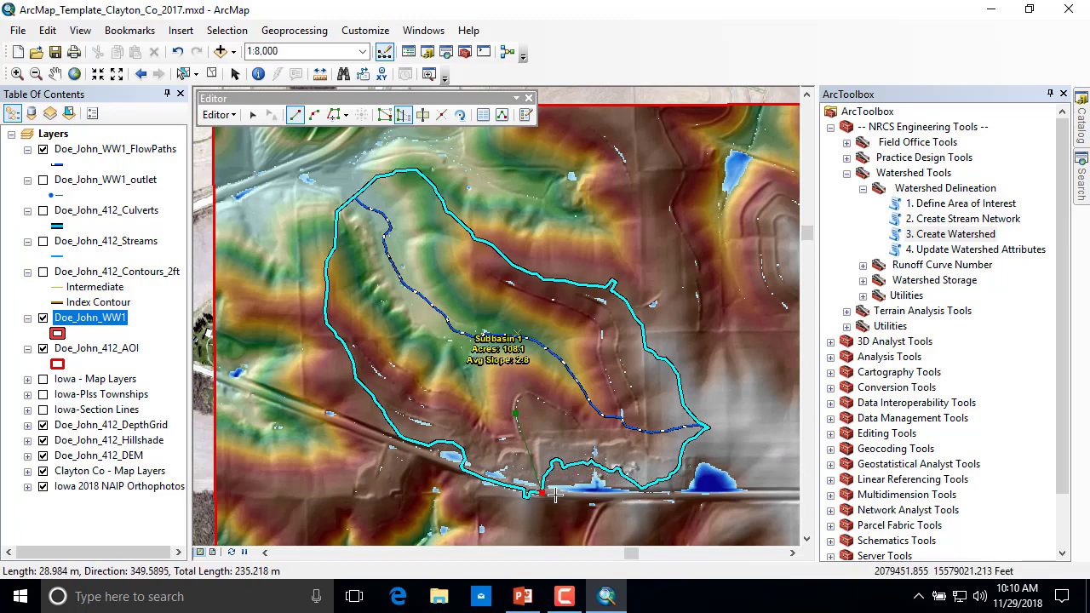
pyautogui.click(600, 496)
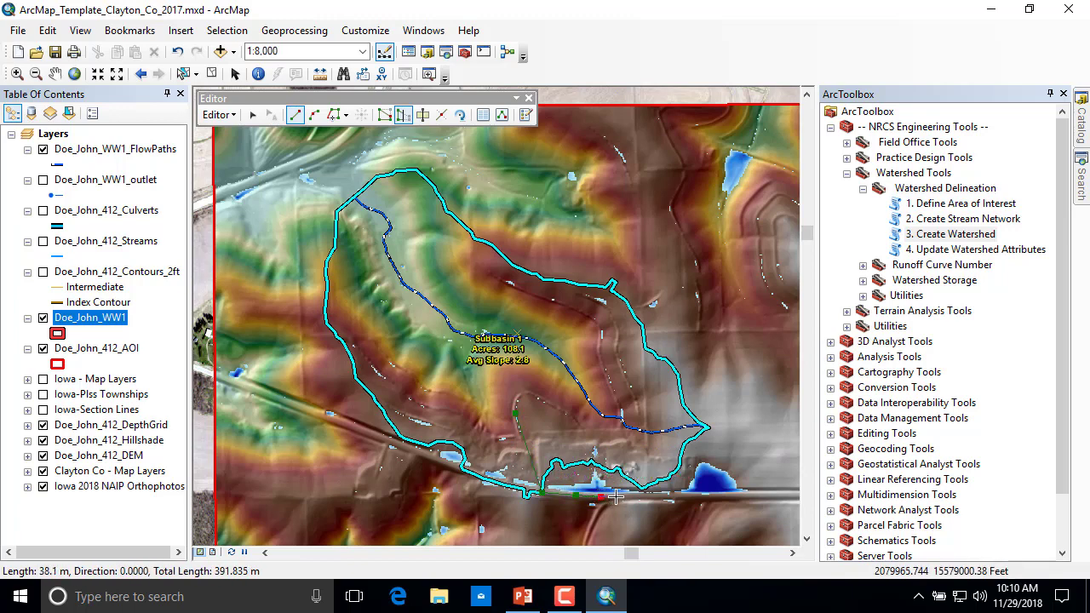
pyautogui.click(615, 496)
pyautogui.click(629, 498)
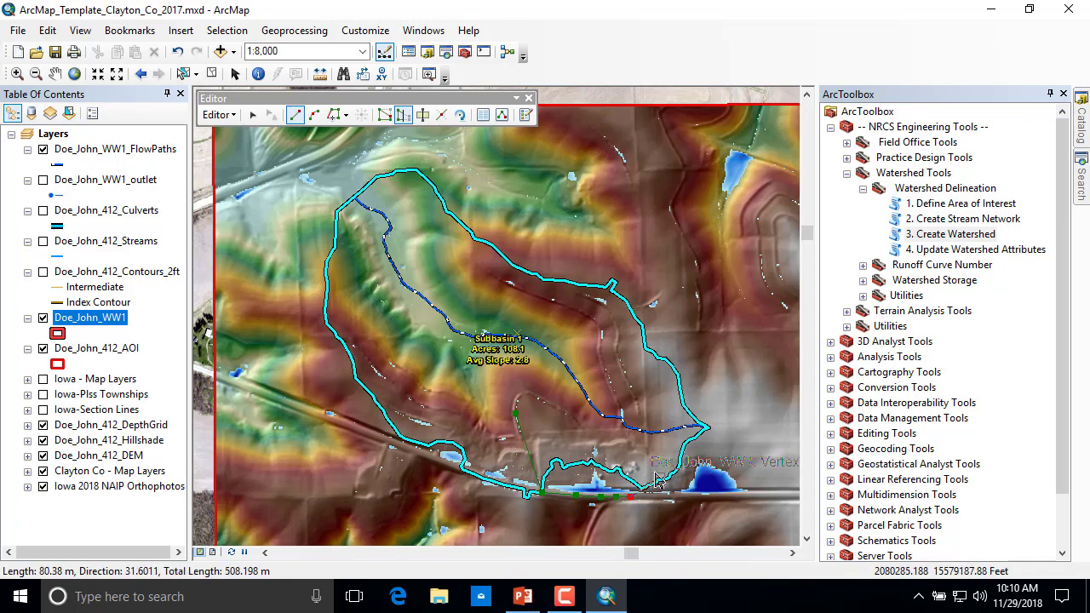
pyautogui.click(640, 488)
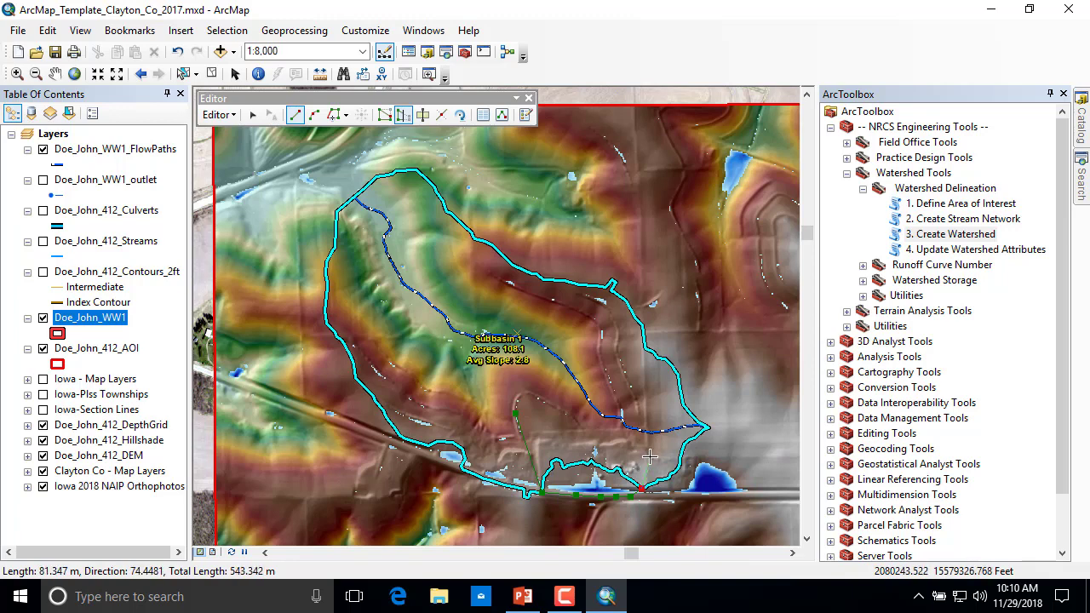
pyautogui.click(649, 457)
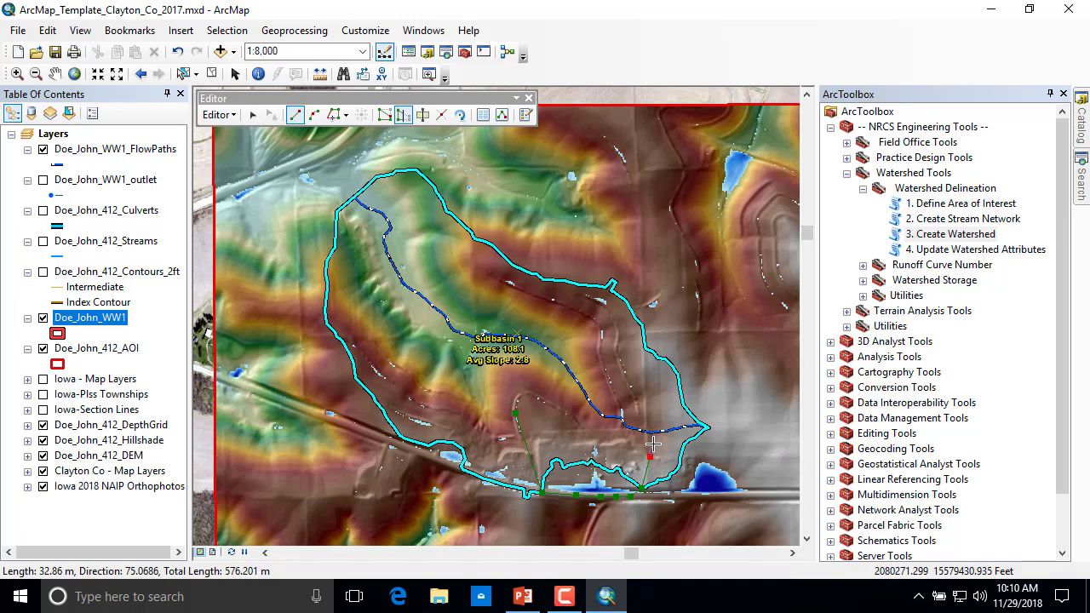
pyautogui.doubleClick(652, 443)
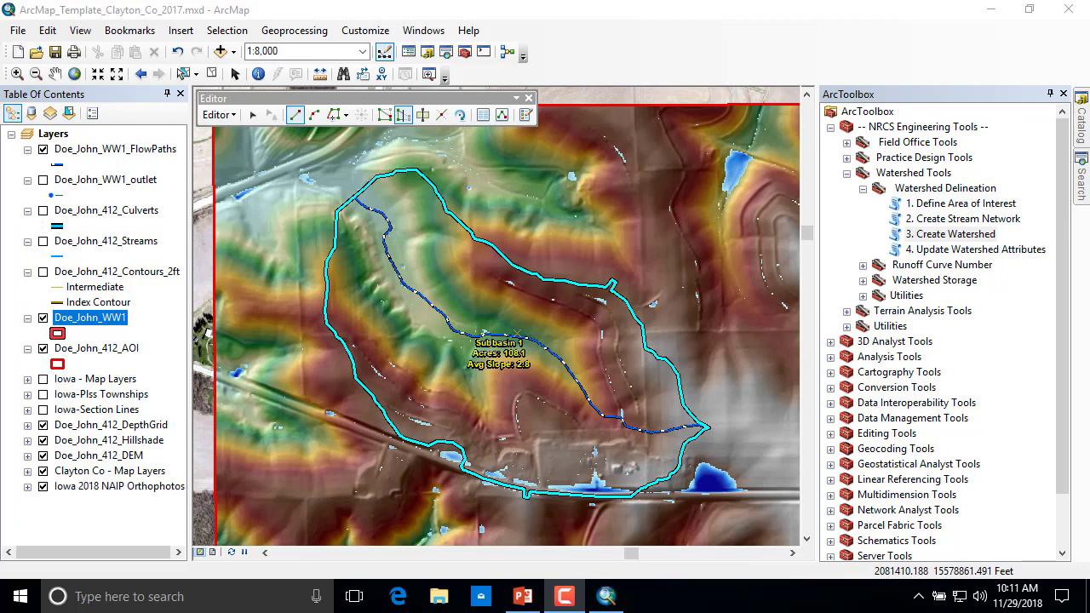
# Stop editing the WW1 watershed layer and save the boundary edits
pyautogui.click(228, 117)
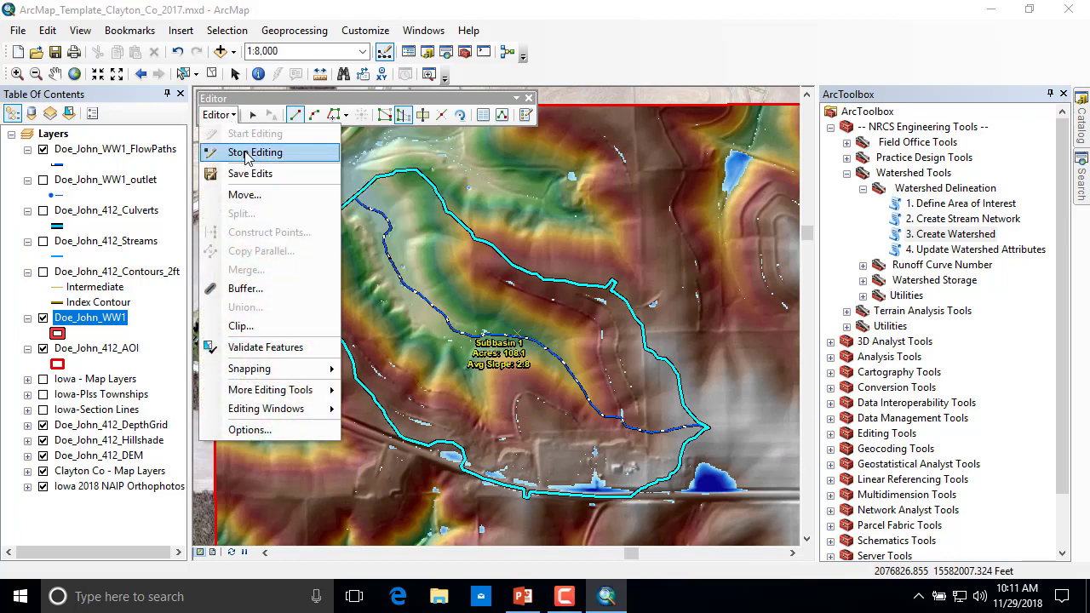
pyautogui.click(248, 153)
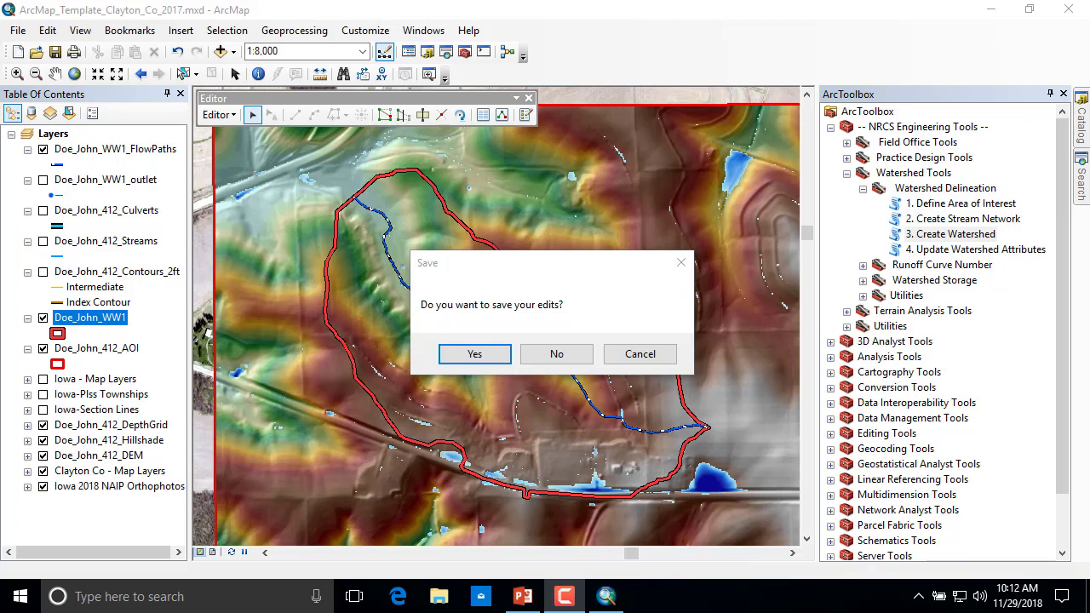
pyautogui.click(471, 354)
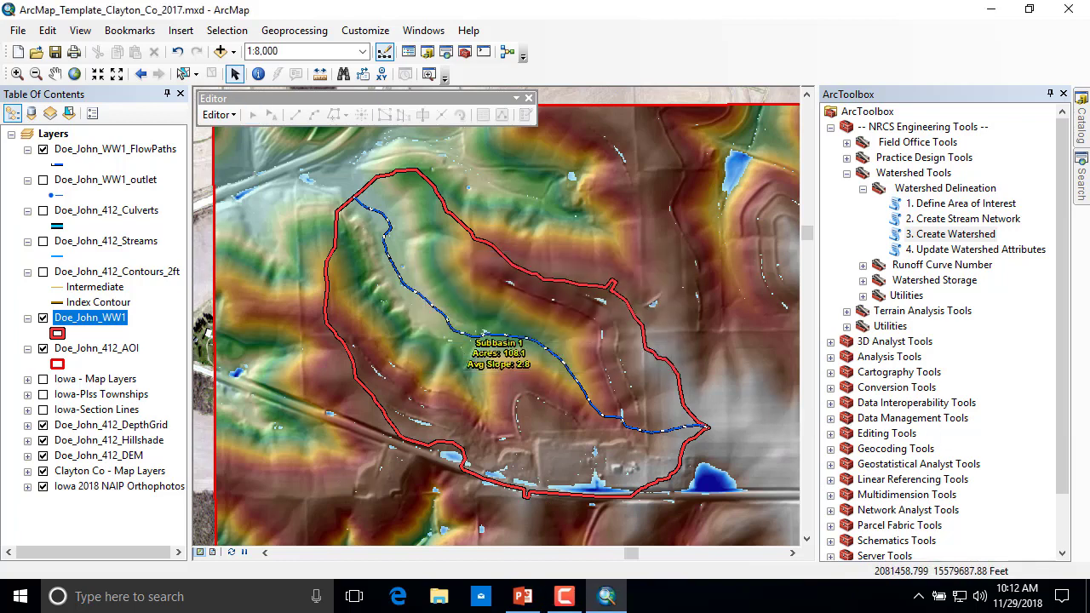
# Run Update Watershed Attributes with the WW1 layer as the input watershed, and close the Editor toolbar
pyautogui.click(939, 250)
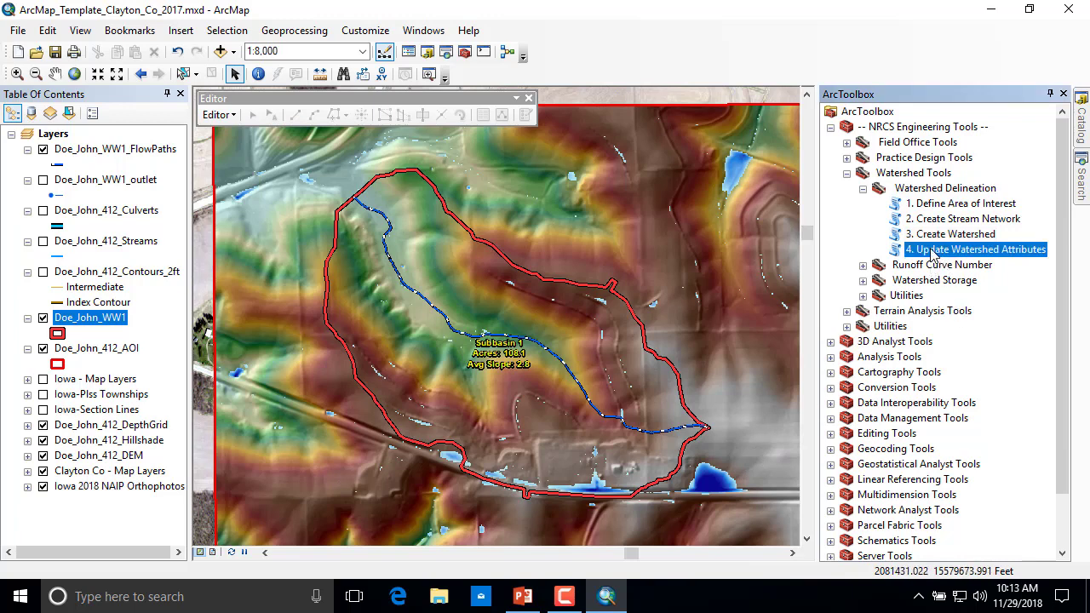
pyautogui.doubleClick(932, 252)
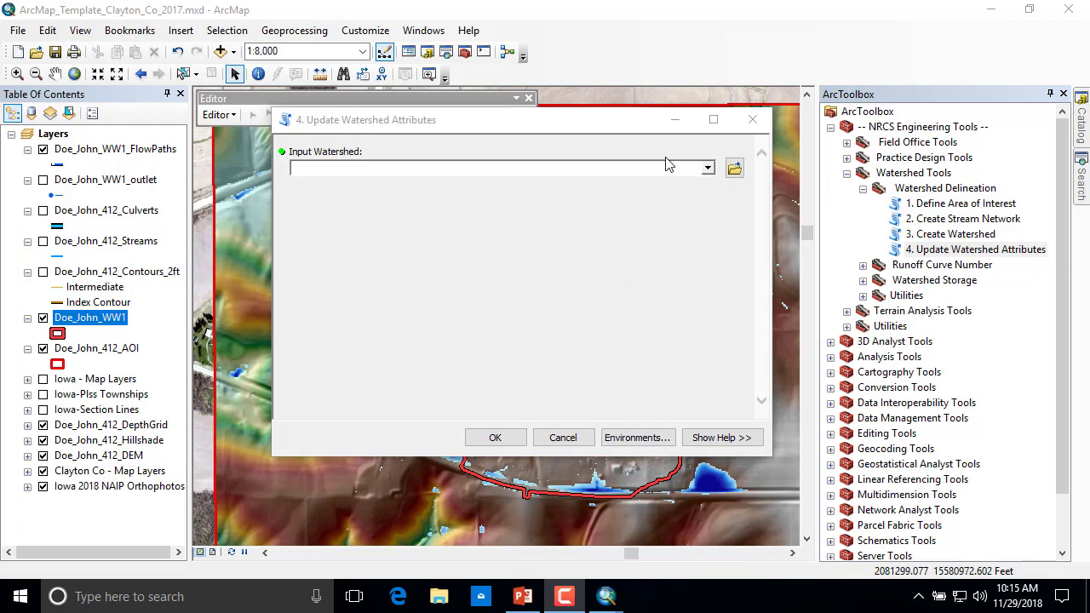
pyautogui.click(707, 169)
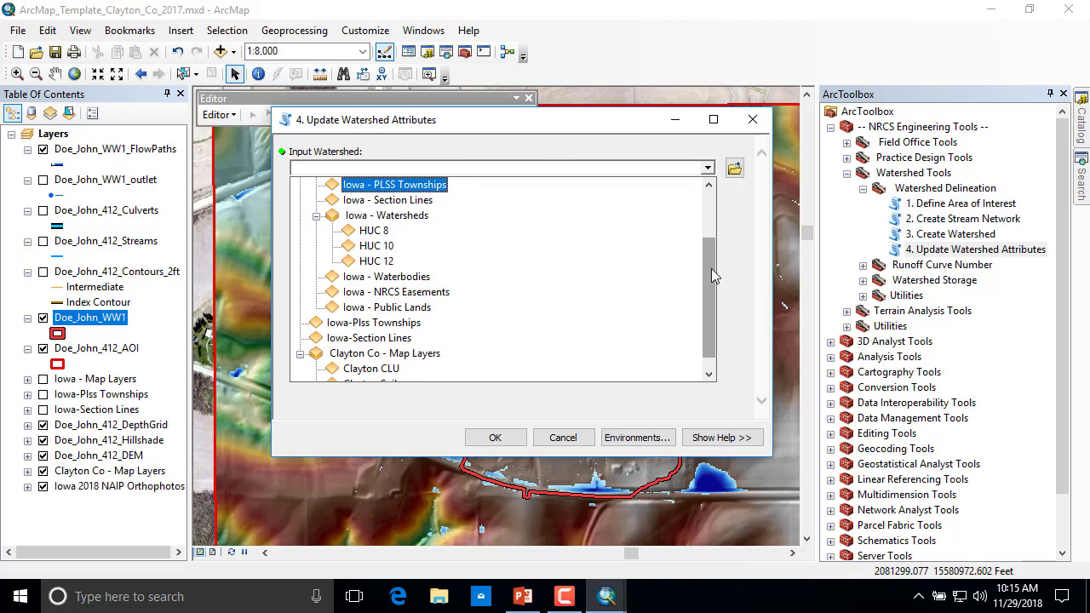
pyautogui.moveTo(711, 268); pyautogui.dragTo(692, 206)
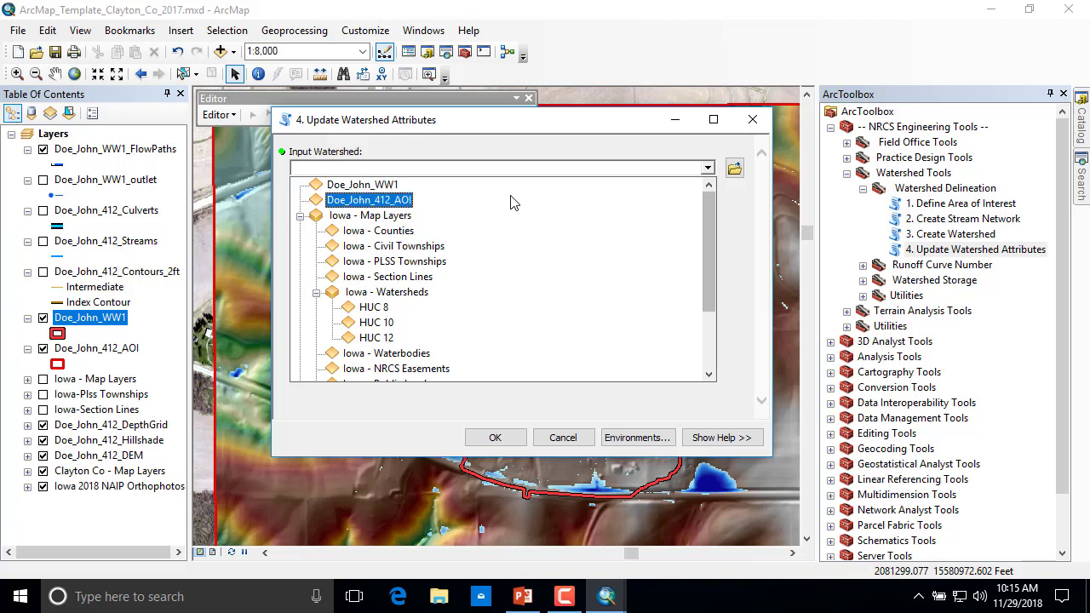
pyautogui.click(358, 186)
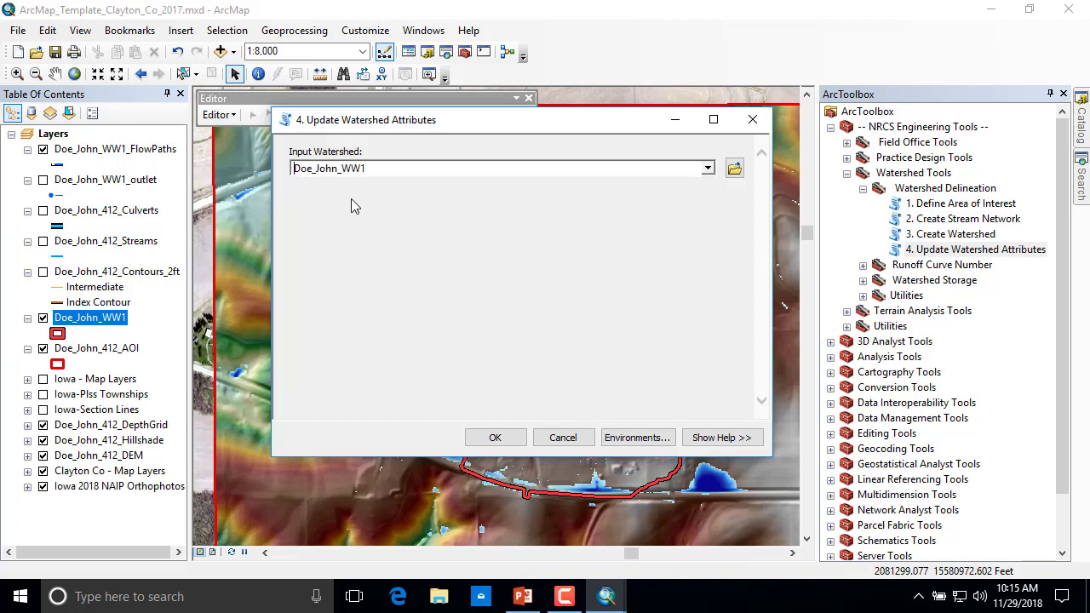
pyautogui.click(494, 439)
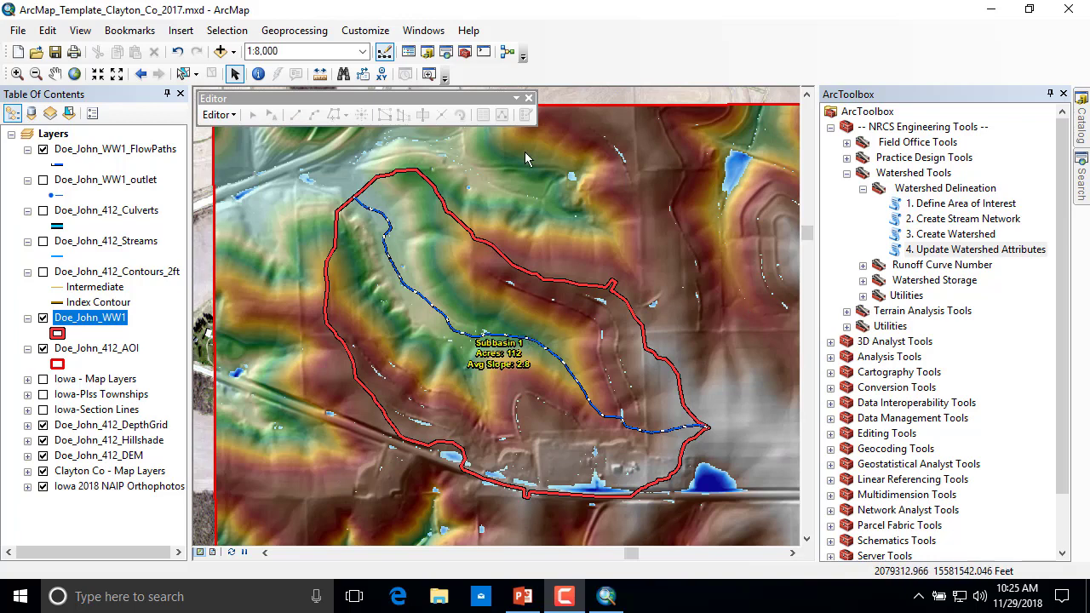
pyautogui.click(530, 100)
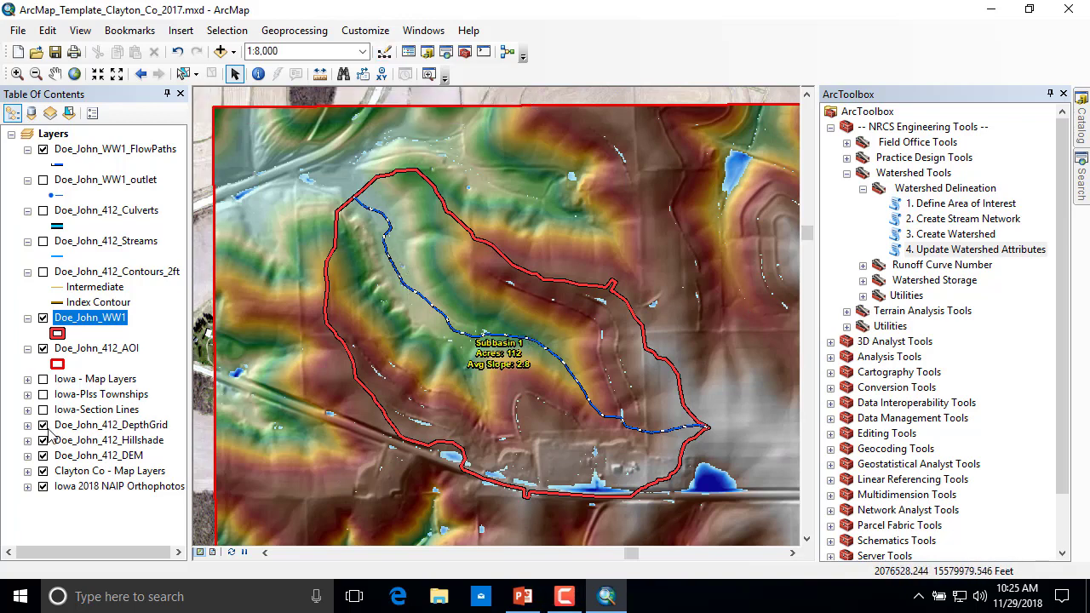
# Hide the 412_DepthGrid, 412_Hillshade and 412_DEM layers to show the watershed over the orthophoto
pyautogui.click(43, 425)
pyautogui.click(42, 441)
pyautogui.click(42, 456)
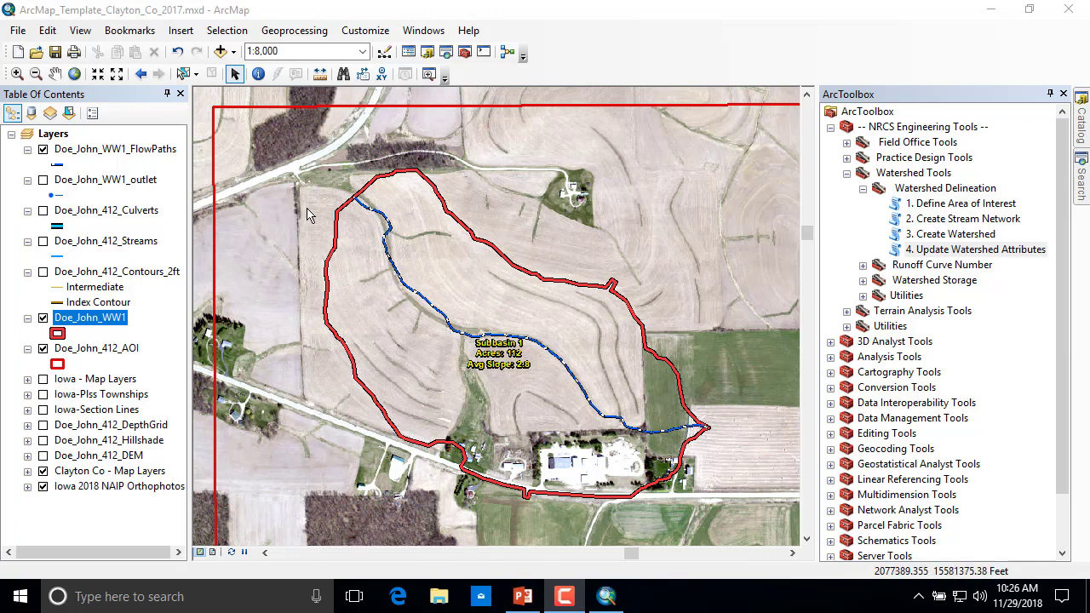
# Save the map with the updated watershed over the existing ArcMap_Template_Clayton_Co_2017.mxd in the customer's folder
pyautogui.click(16, 32)
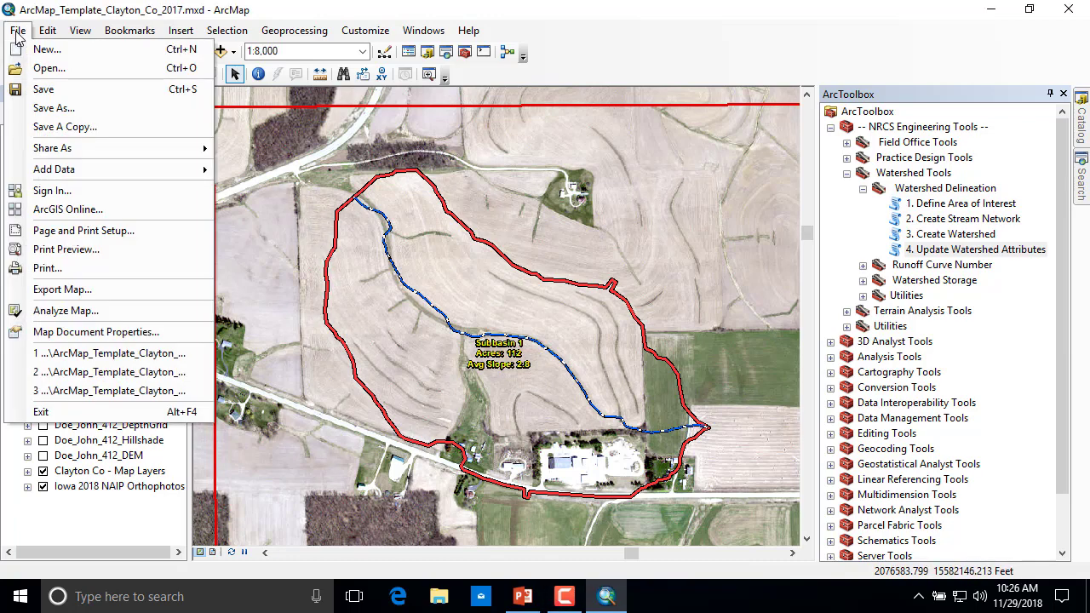
pyautogui.click(63, 109)
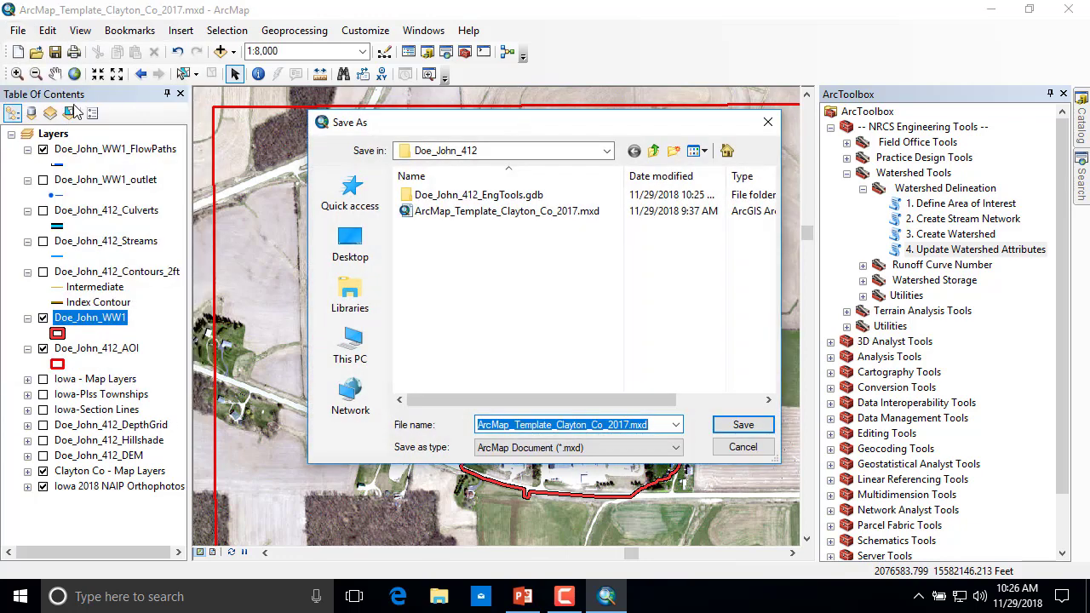
pyautogui.click(743, 426)
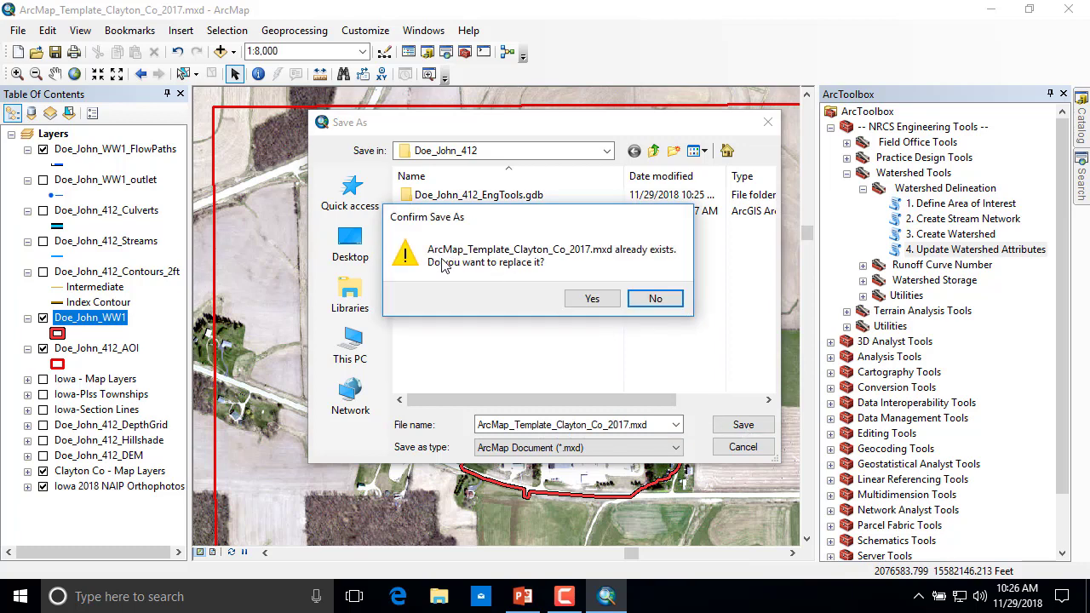
pyautogui.click(587, 301)
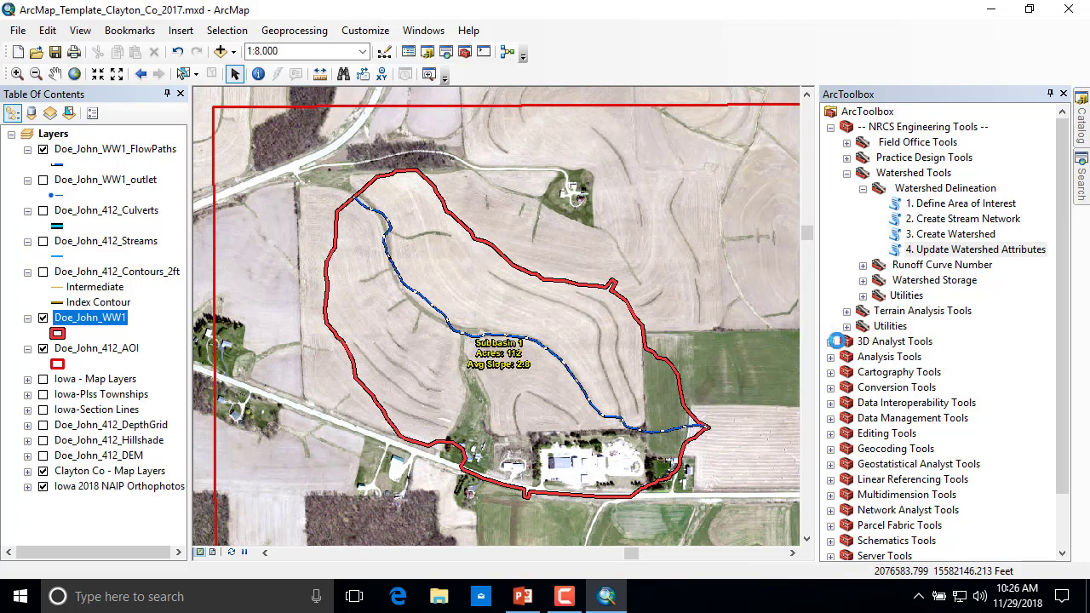